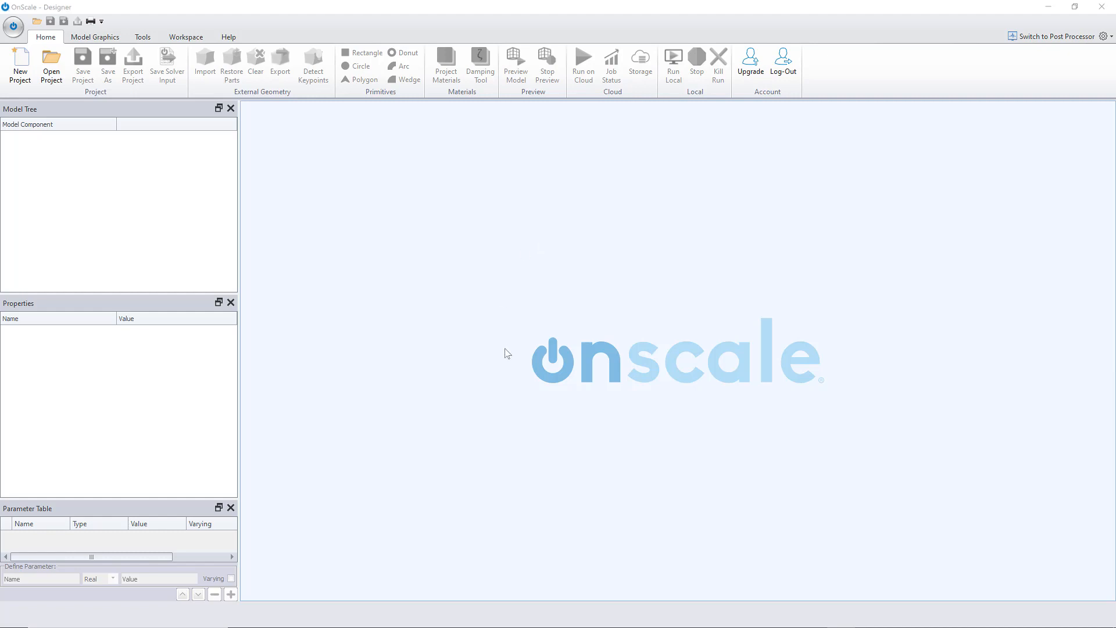
- Create a new project named BC Example 2 with Mechanical Dynamic analysis, a 2D model and millimetres as the distance unit
click(30, 63)
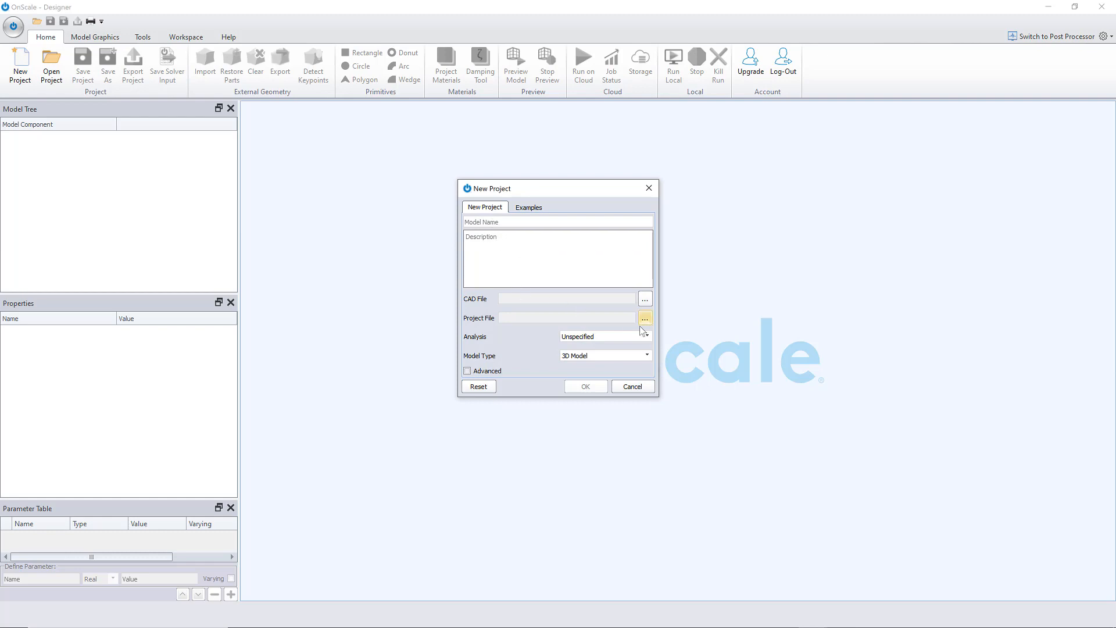
click(533, 226)
text(BC Example 2)
click(649, 335)
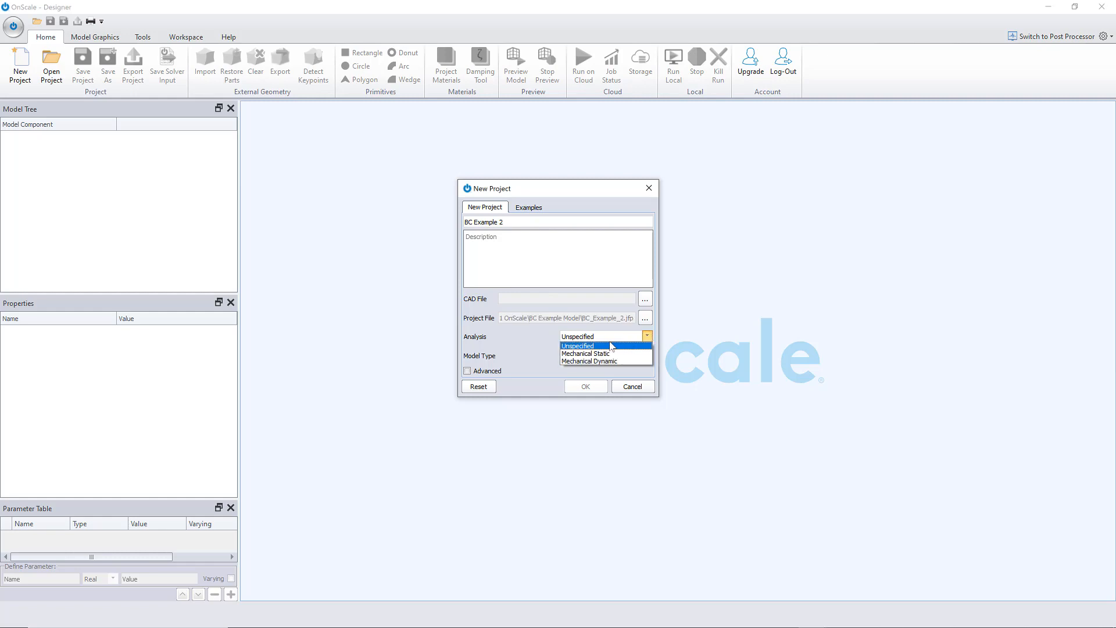
click(574, 362)
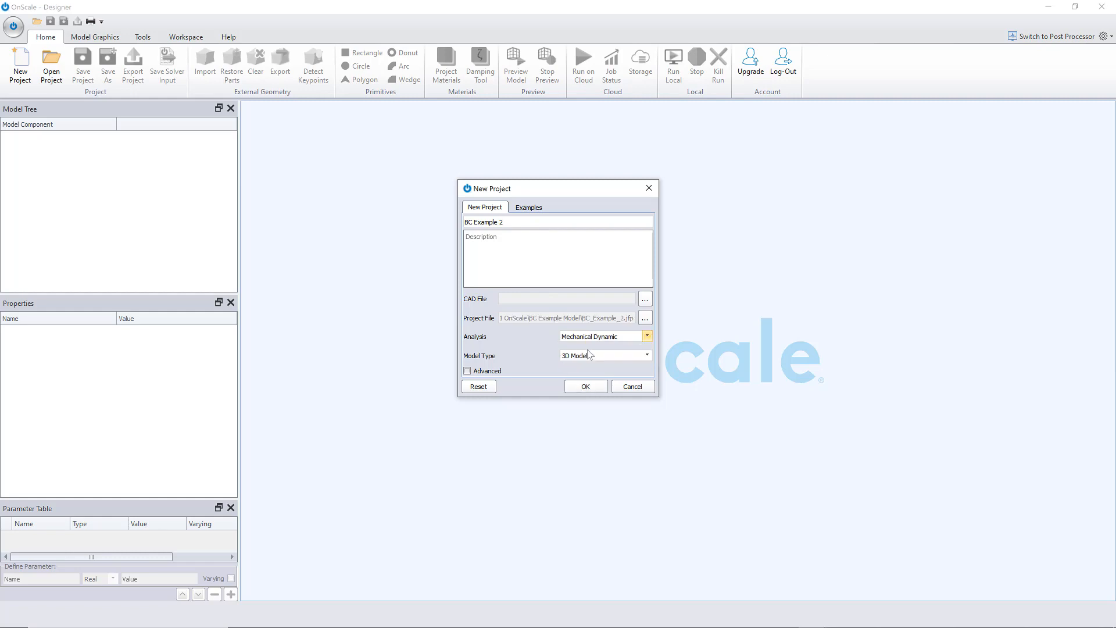
click(647, 356)
click(607, 373)
click(468, 371)
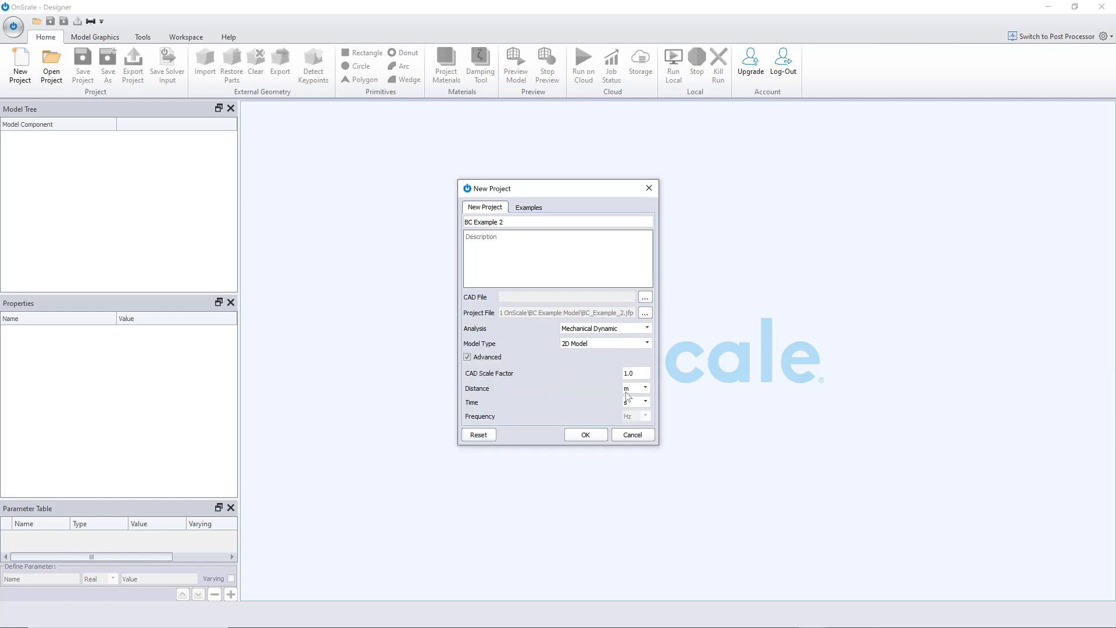
click(646, 388)
click(633, 406)
click(586, 436)
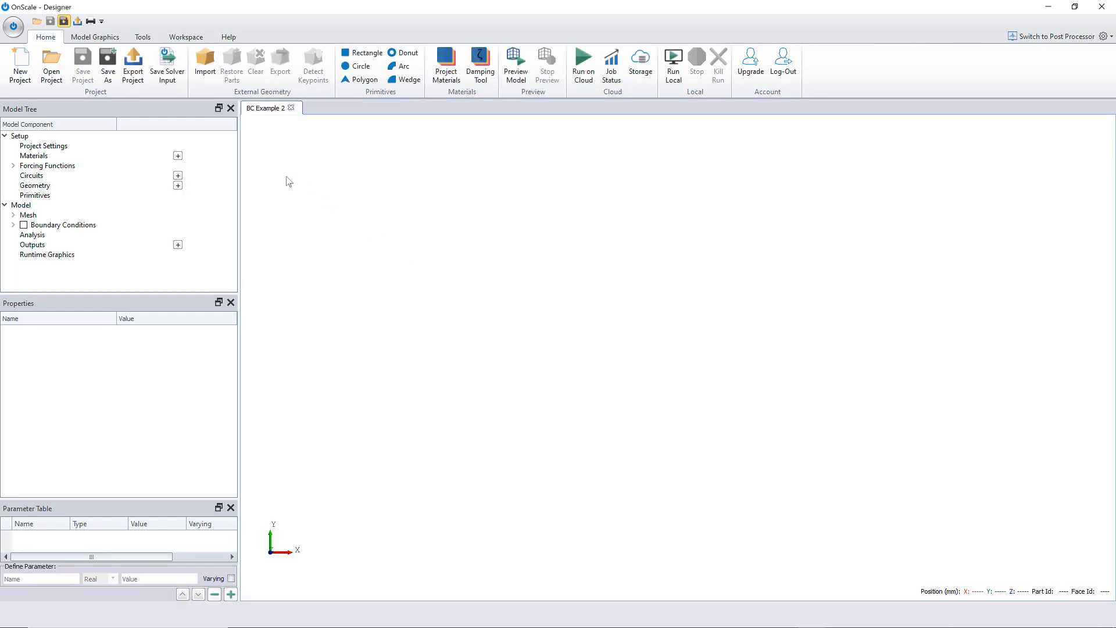
- Add the generic Mild Steel from the global database's metals to the project materials
click(56, 157)
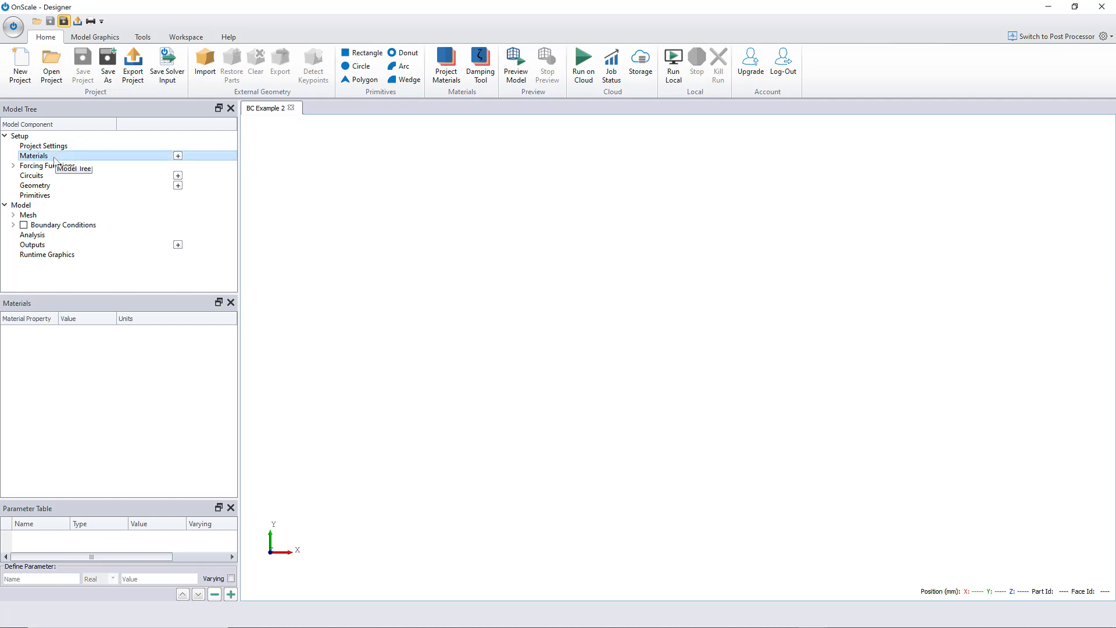
click(178, 156)
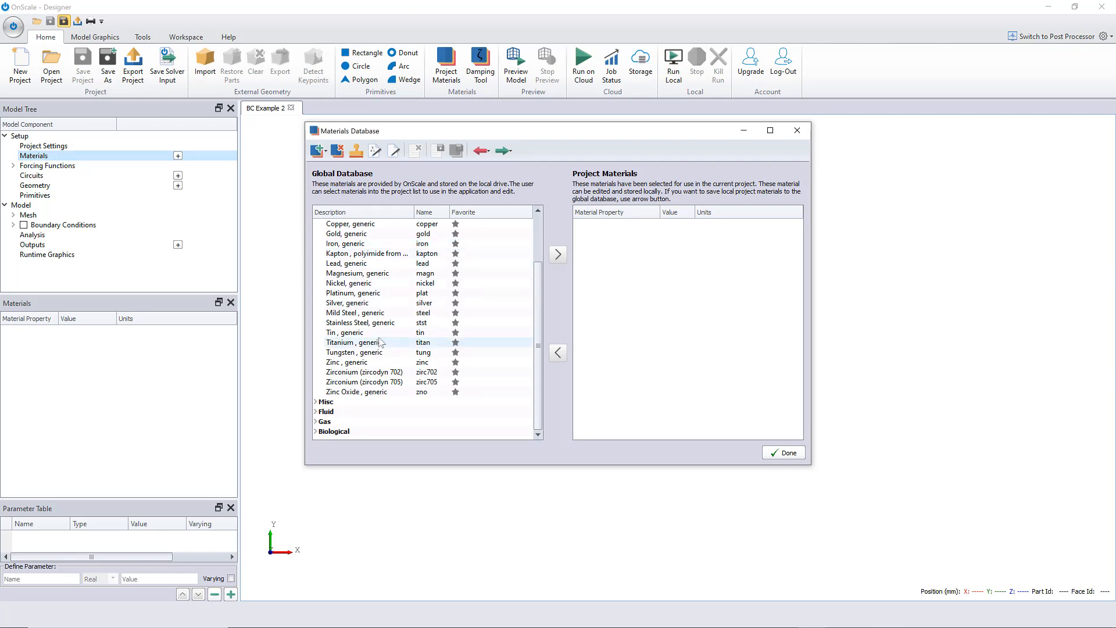
scroll(381, 343, up, 2)
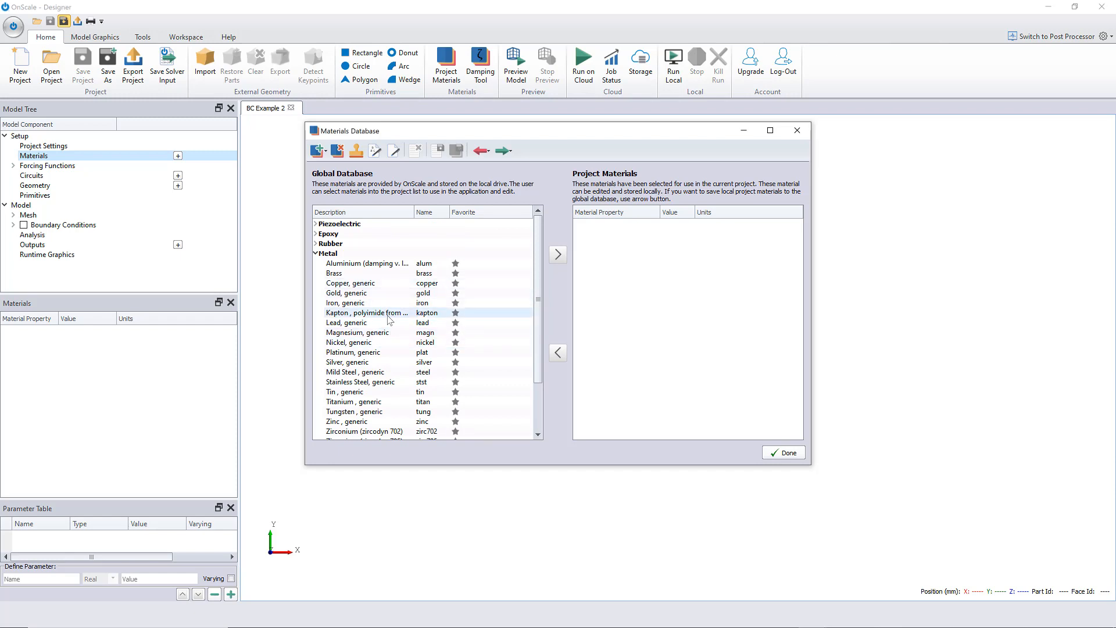
scroll(391, 317, down, 1)
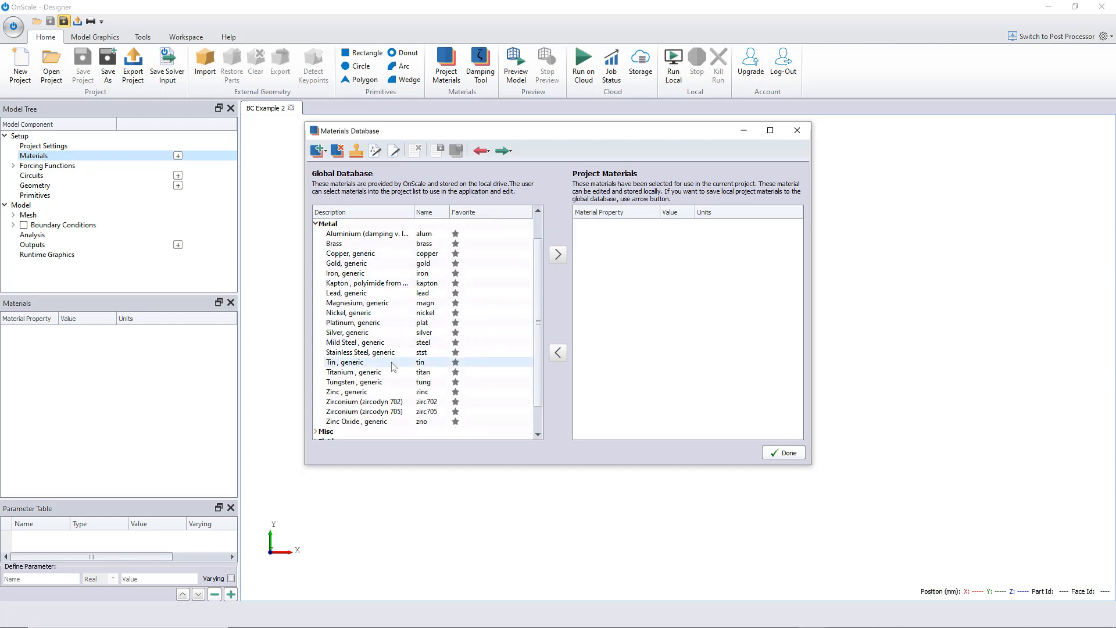
click(361, 342)
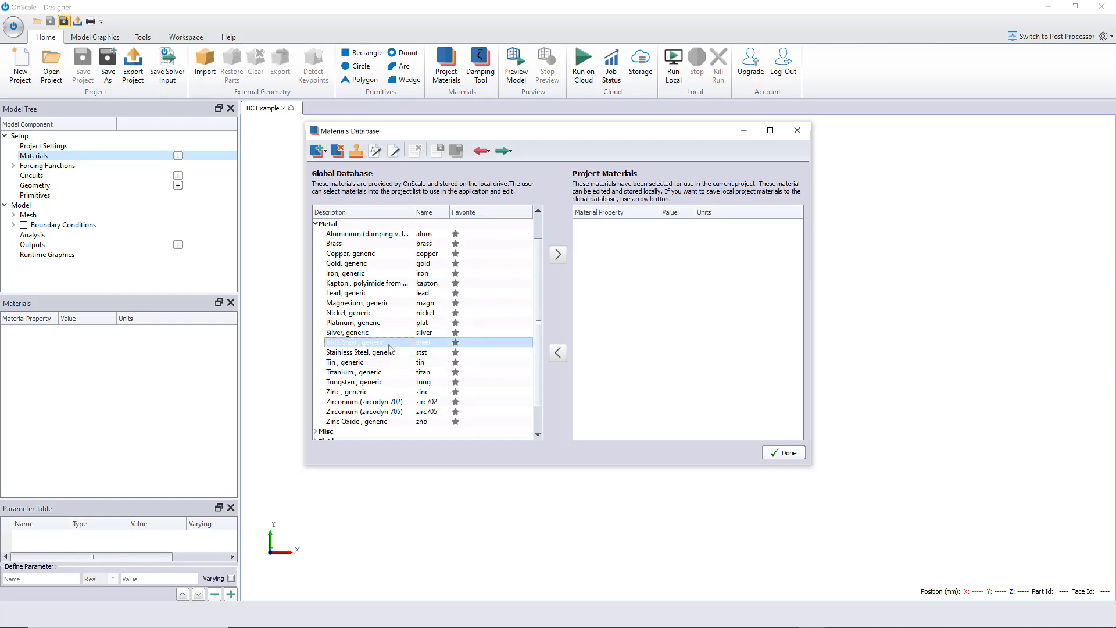
click(558, 255)
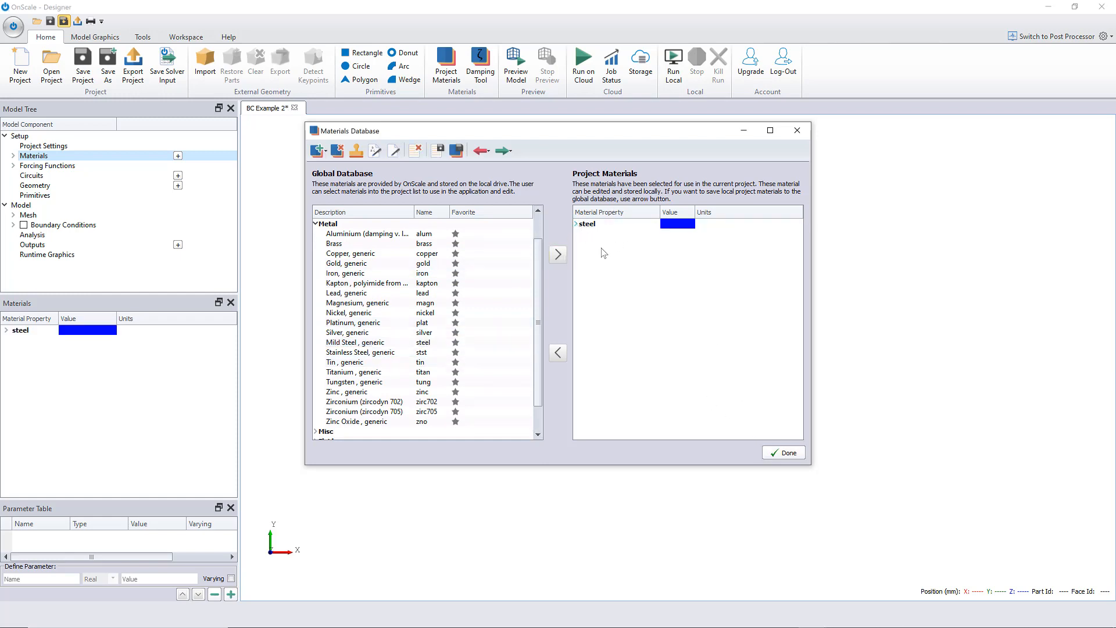
click(786, 453)
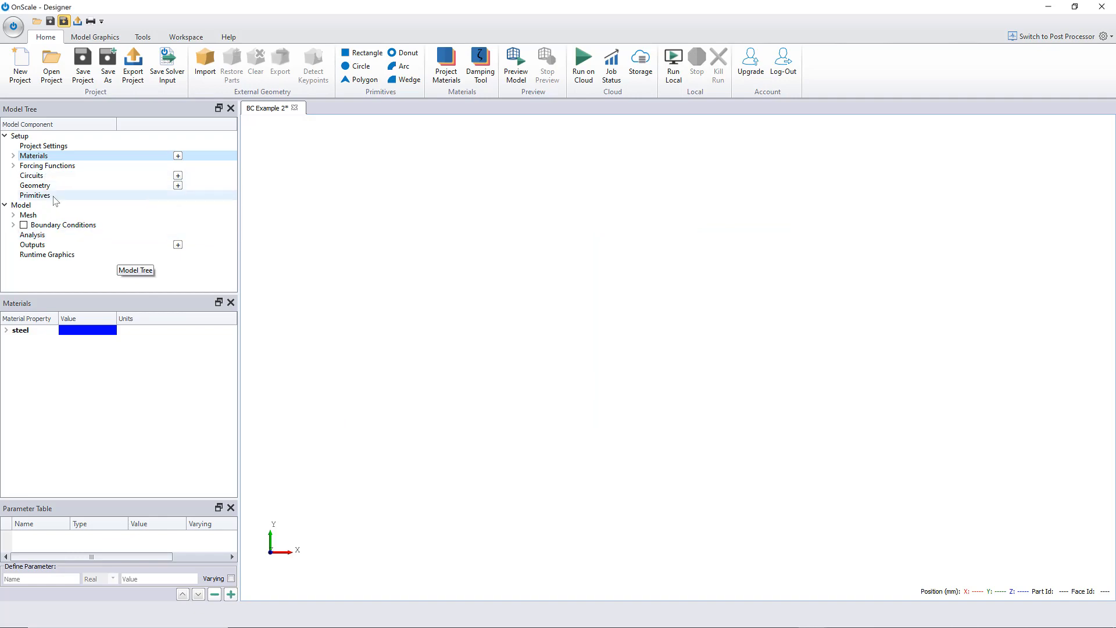
- Add a Ricker Wavelet time forcing function with its default parameters
click(13, 166)
click(140, 176)
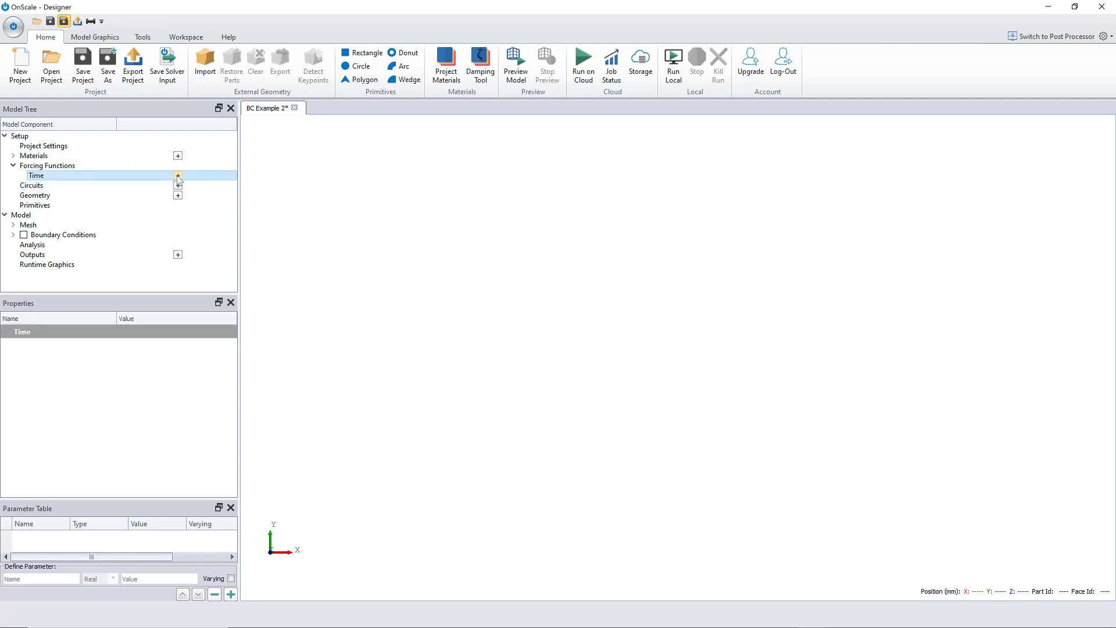
click(178, 175)
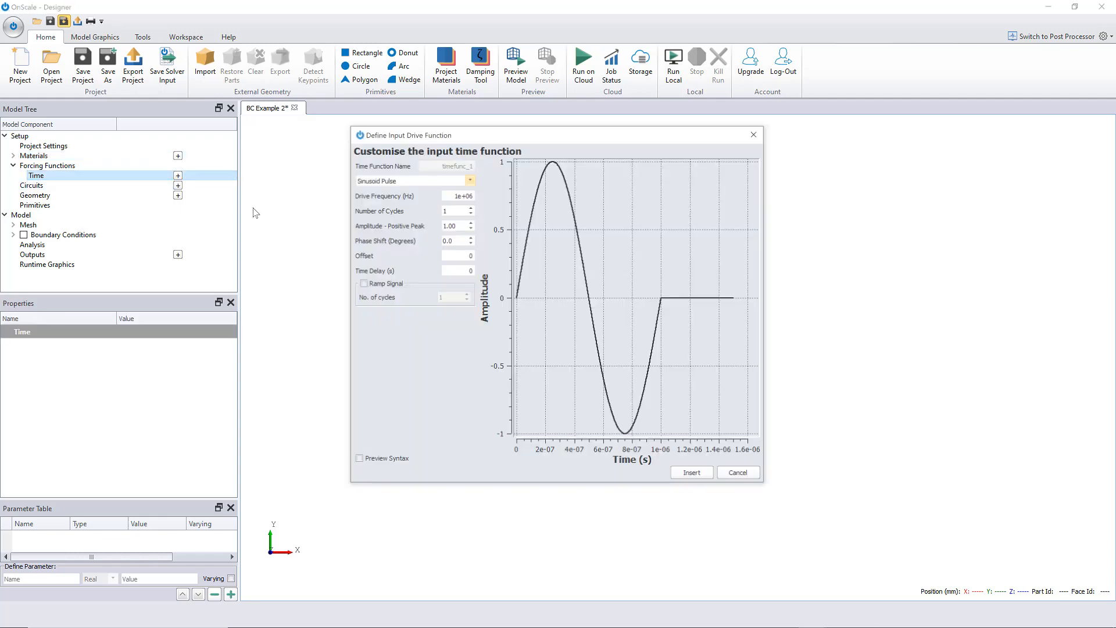
click(461, 180)
click(418, 235)
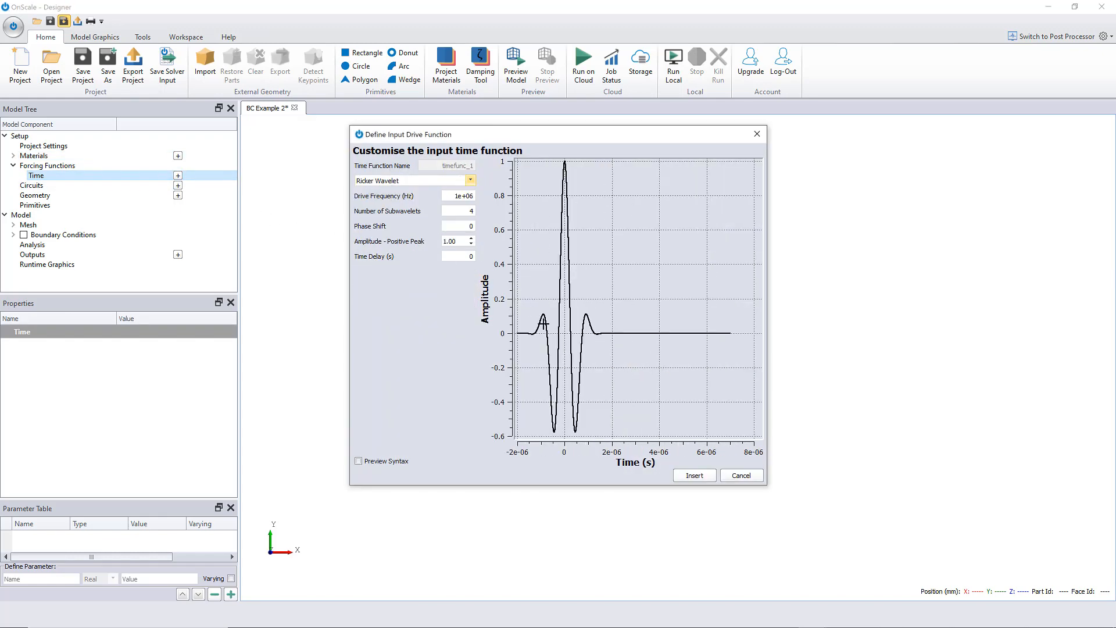
click(695, 476)
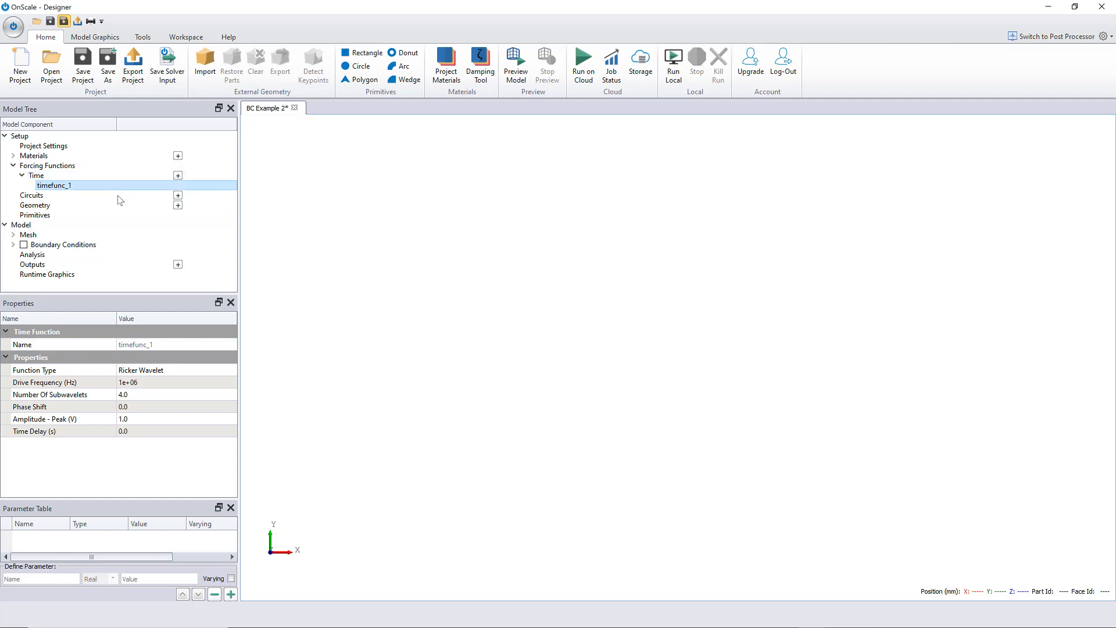
- Add a rectangle primitive to the model and assign it the steel material
click(78, 207)
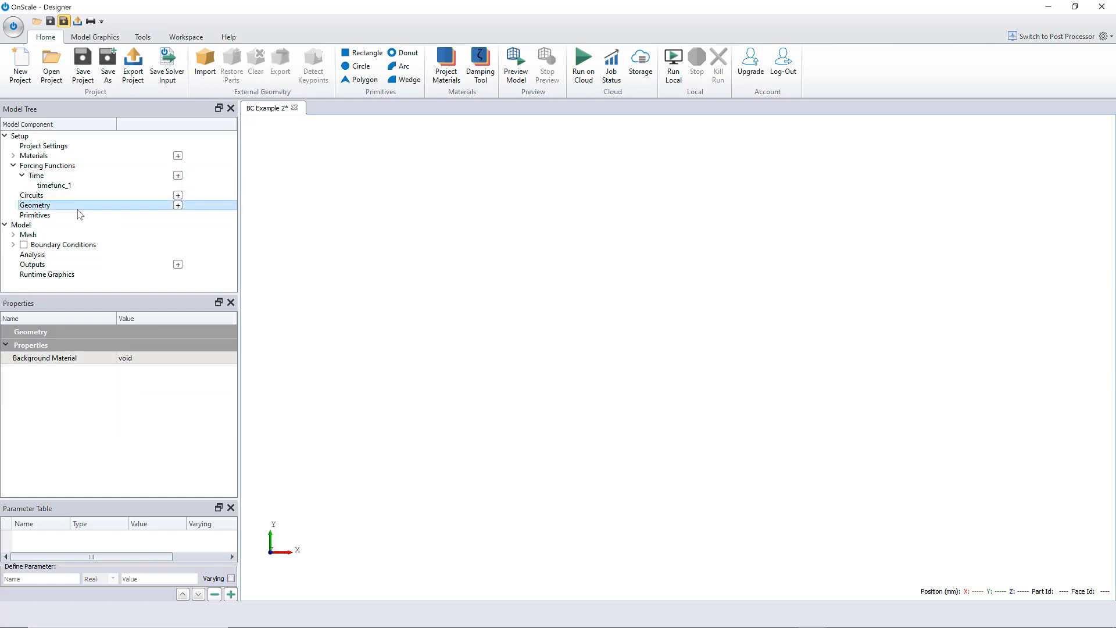
click(75, 215)
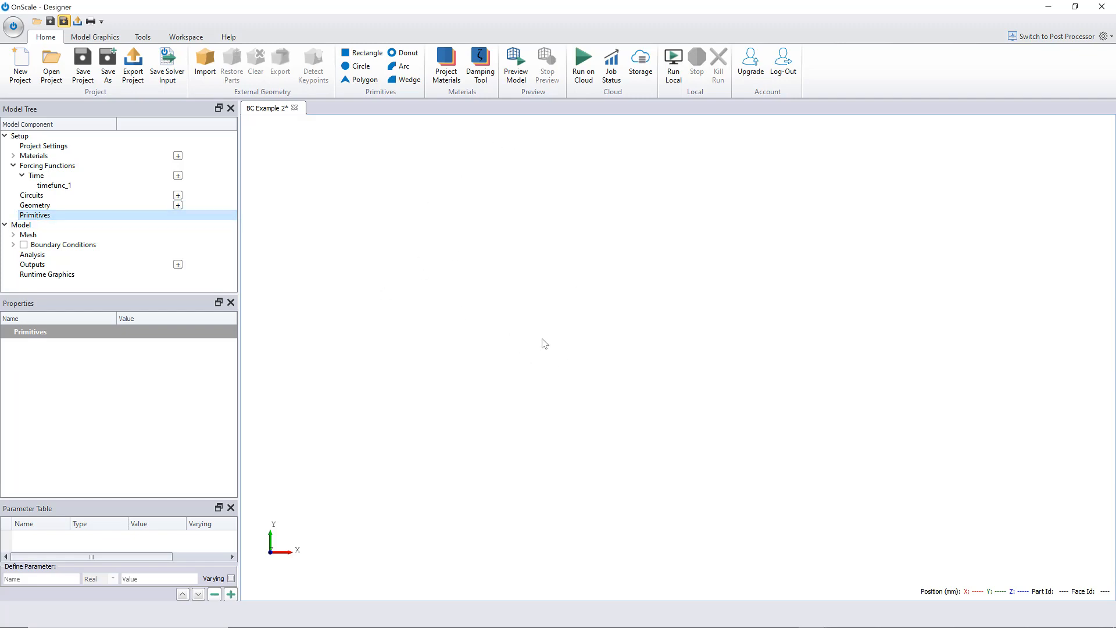
click(362, 53)
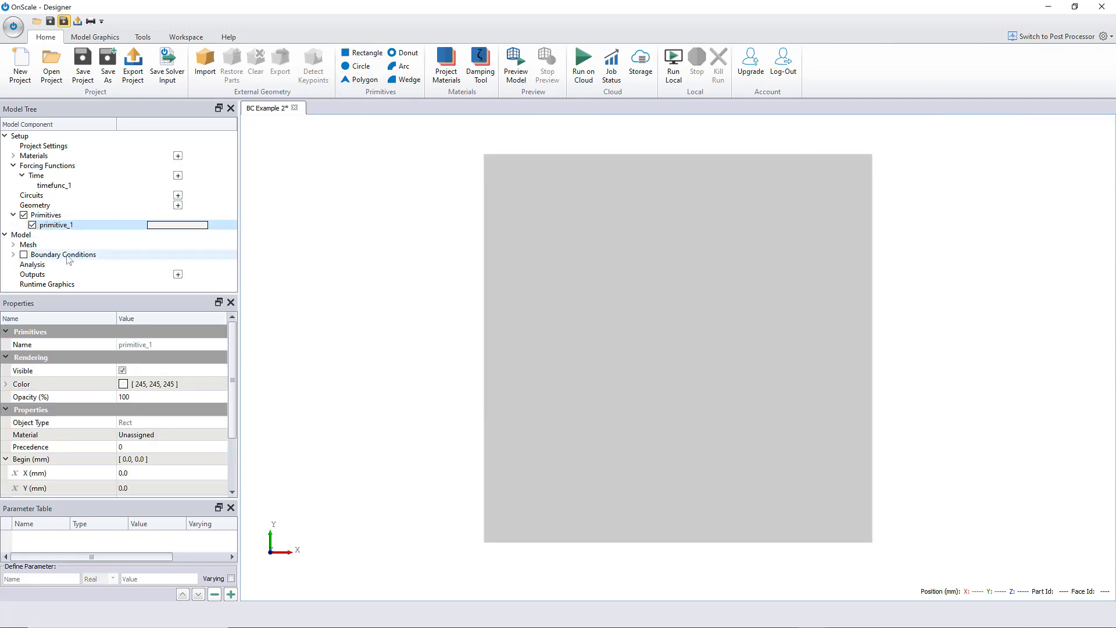
click(152, 441)
click(154, 448)
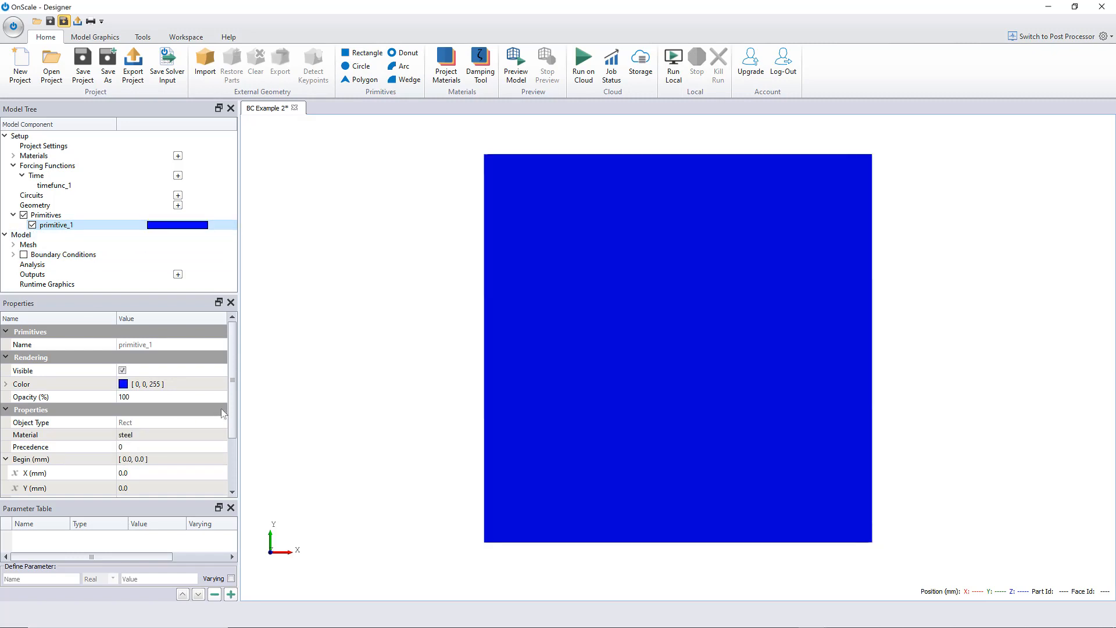
- Set the steel rectangle's end point to X 150 mm and Y 100 mm
scroll(208, 456, down, 3)
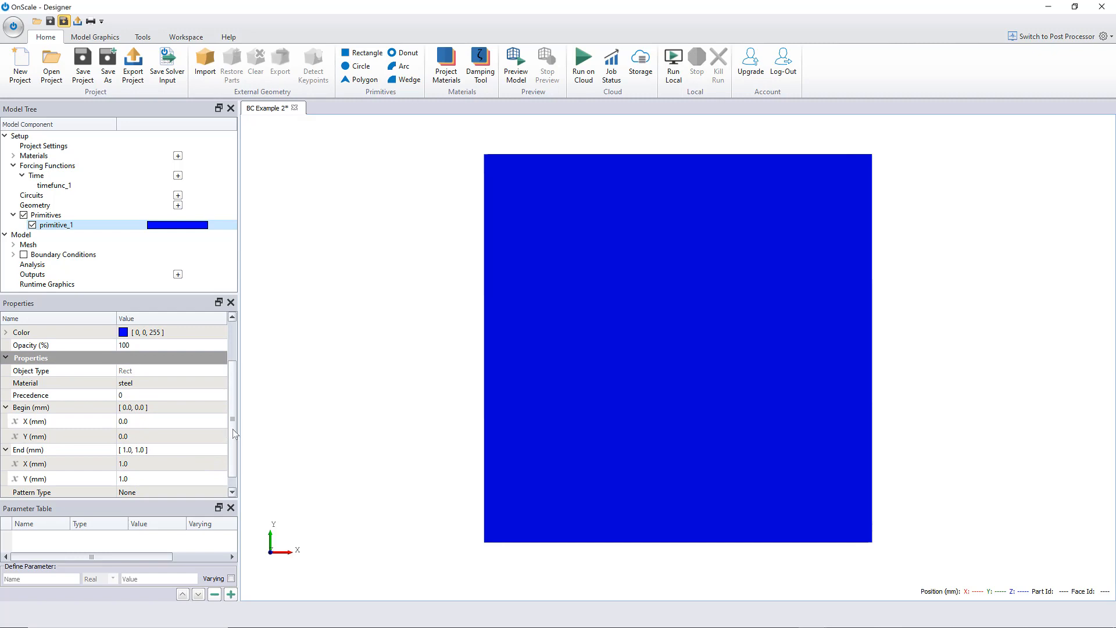
scroll(229, 474, down, 1)
click(168, 466)
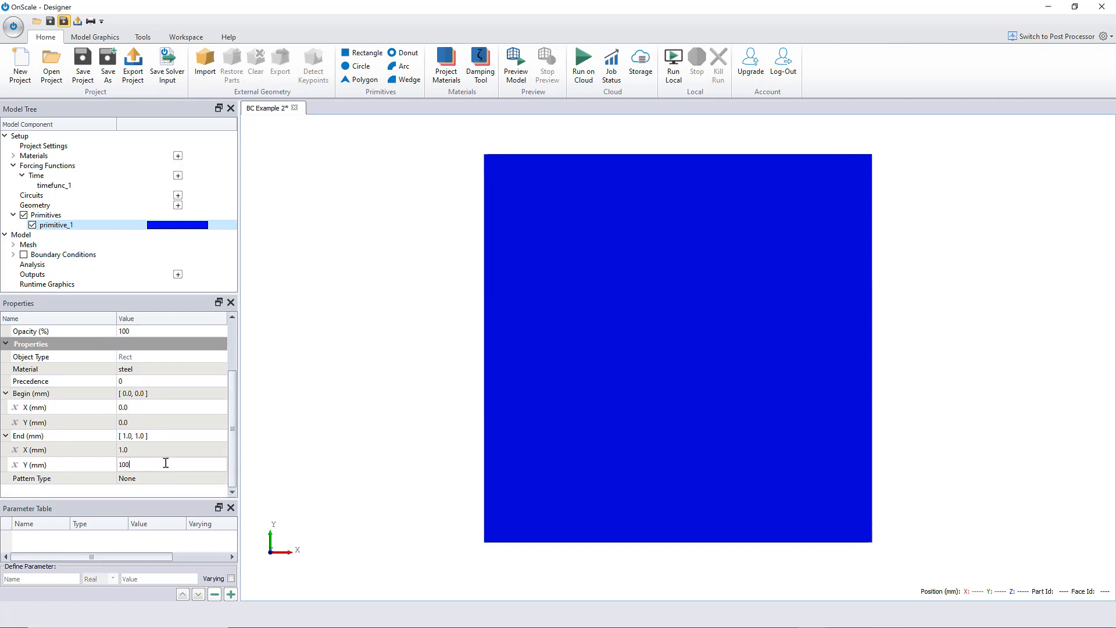
click(142, 449)
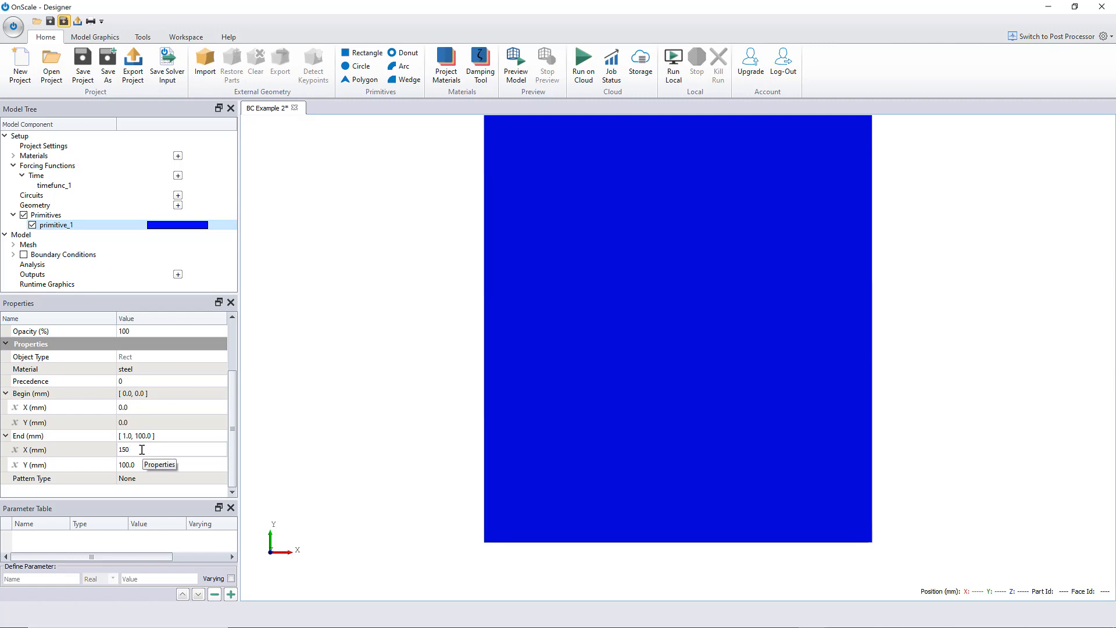
key(Return)
right_click(328, 327)
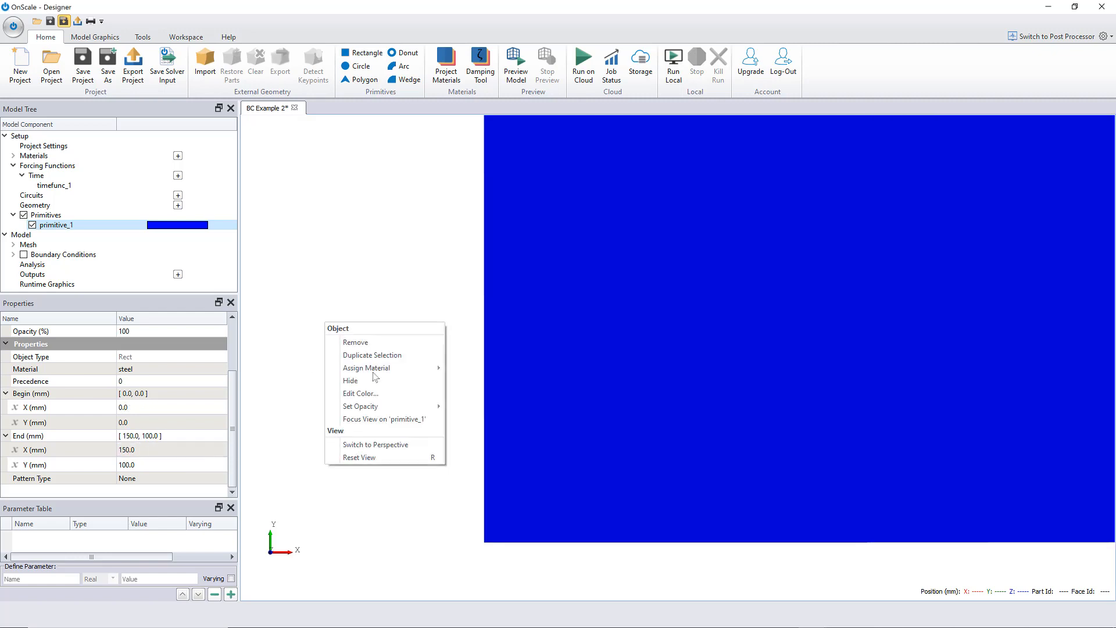
click(375, 451)
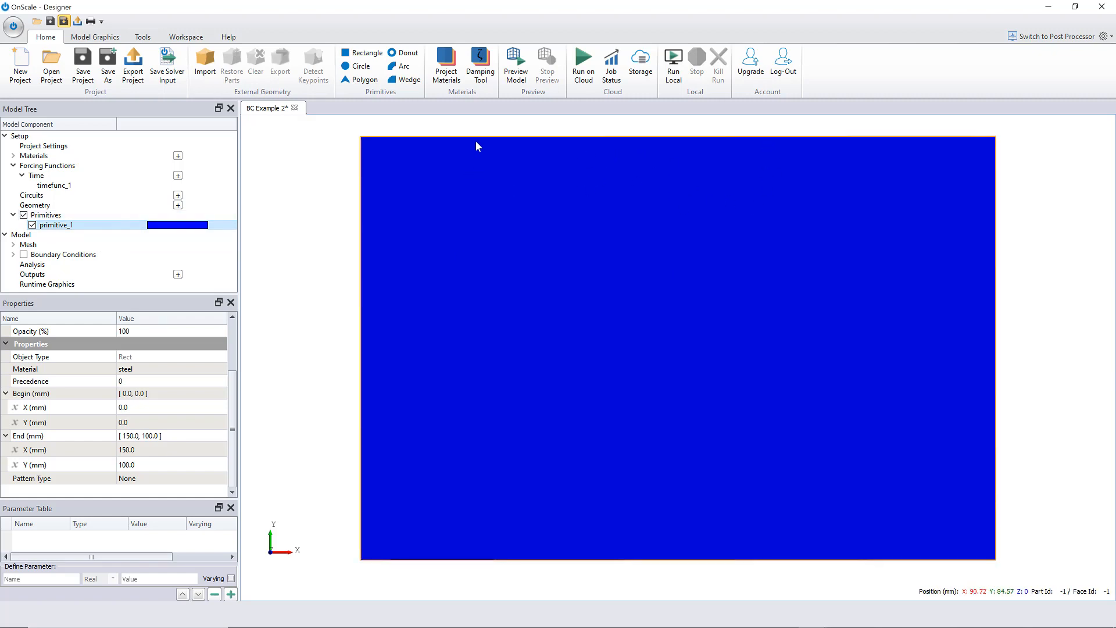
- Add a second rectangle primitive and assign it the void material
click(367, 53)
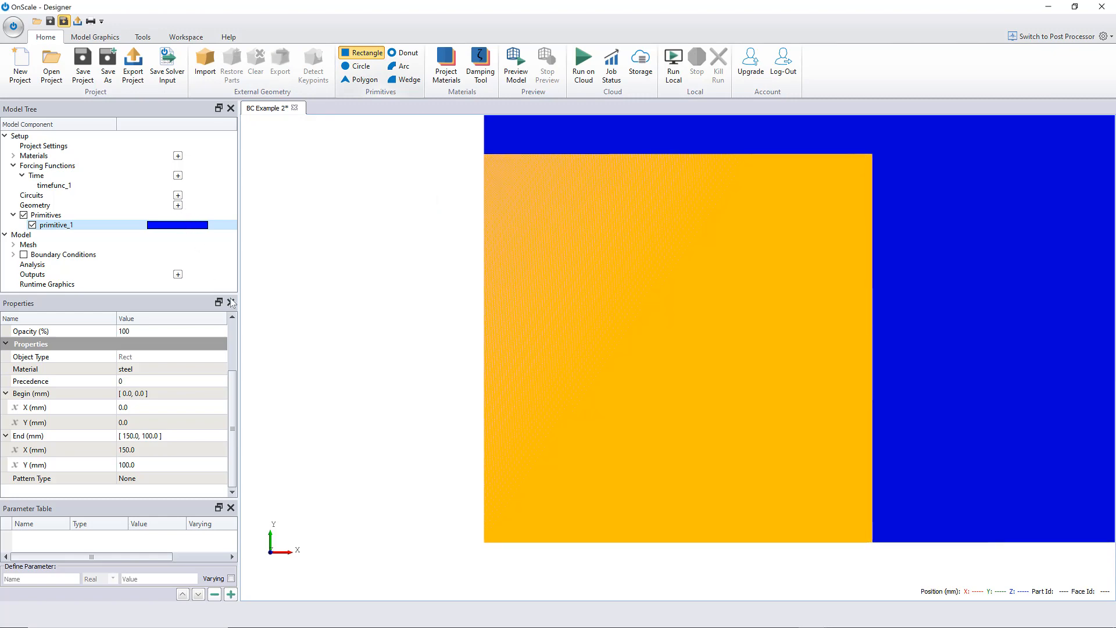
click(231, 302)
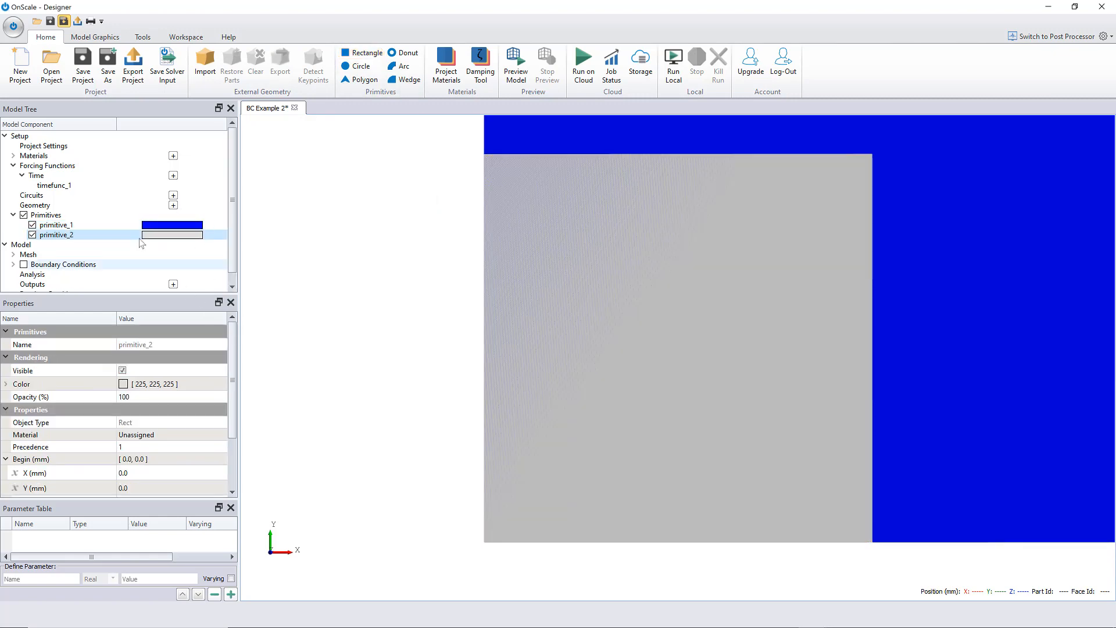
click(175, 435)
click(170, 445)
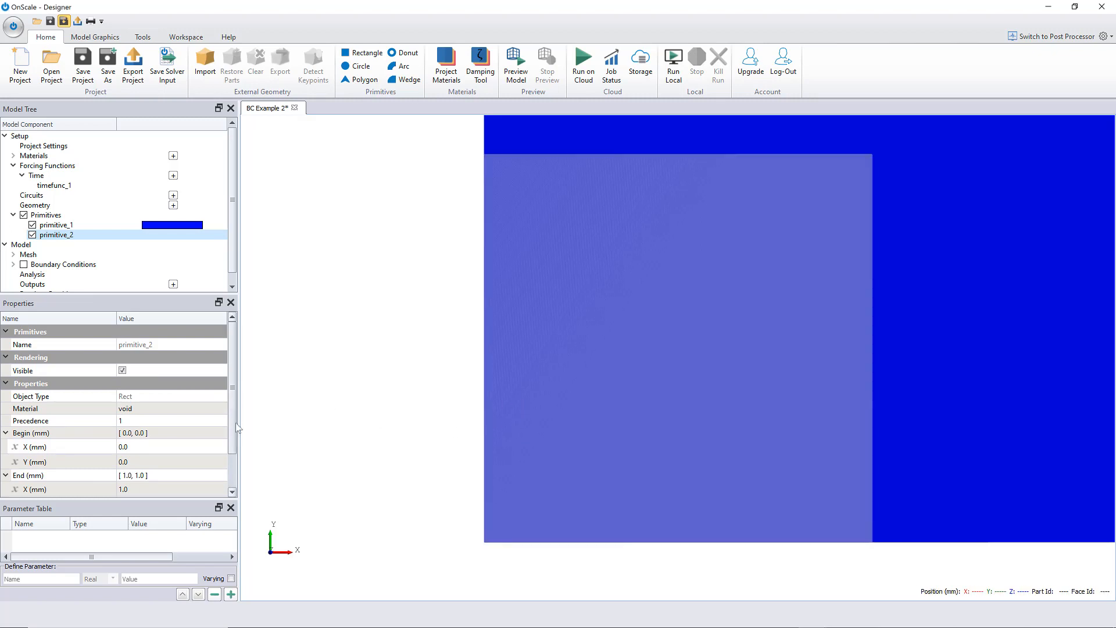
- Set the void rectangle's begin point to X 50, Y 80 mm and its end point to X 100, Y 100 mm
scroll(232, 430, down, 1)
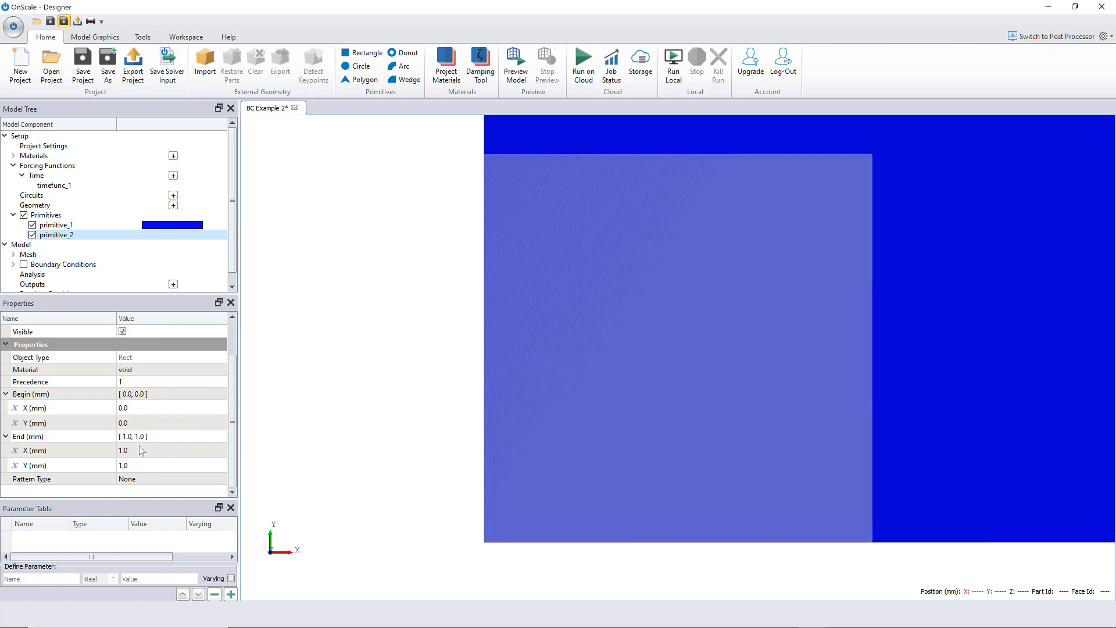
click(139, 408)
double_click(121, 407)
click(140, 450)
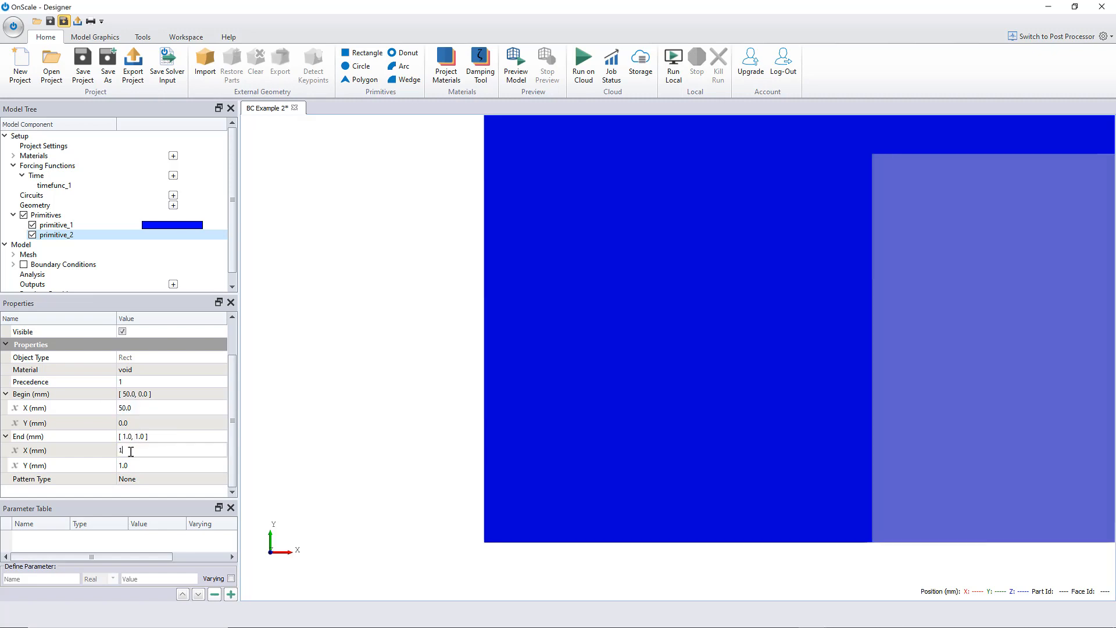
key(Return)
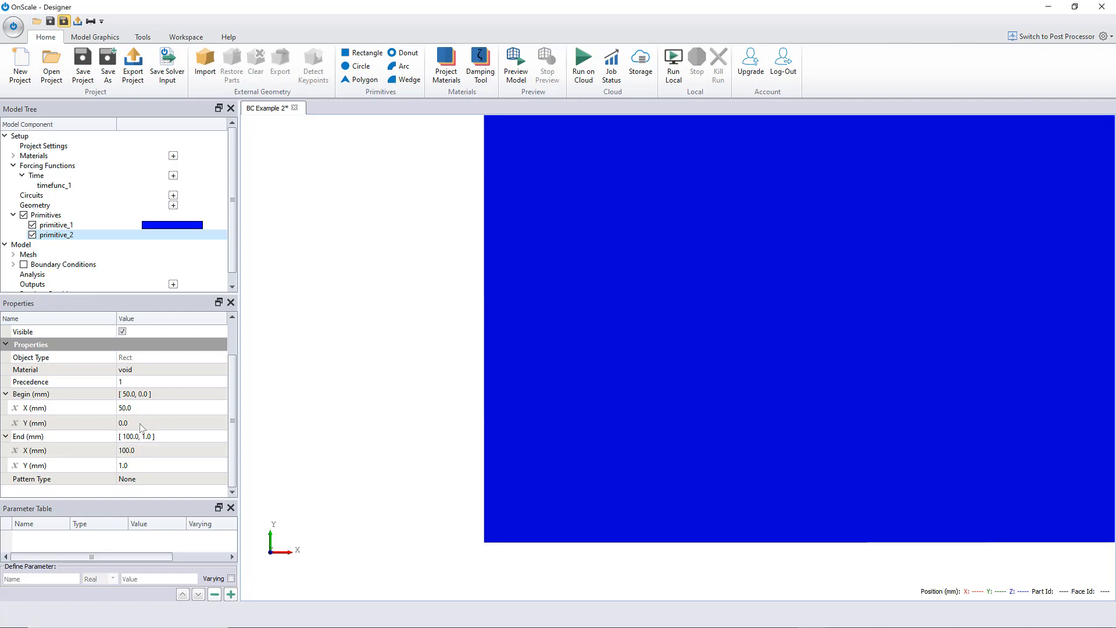
click(141, 423)
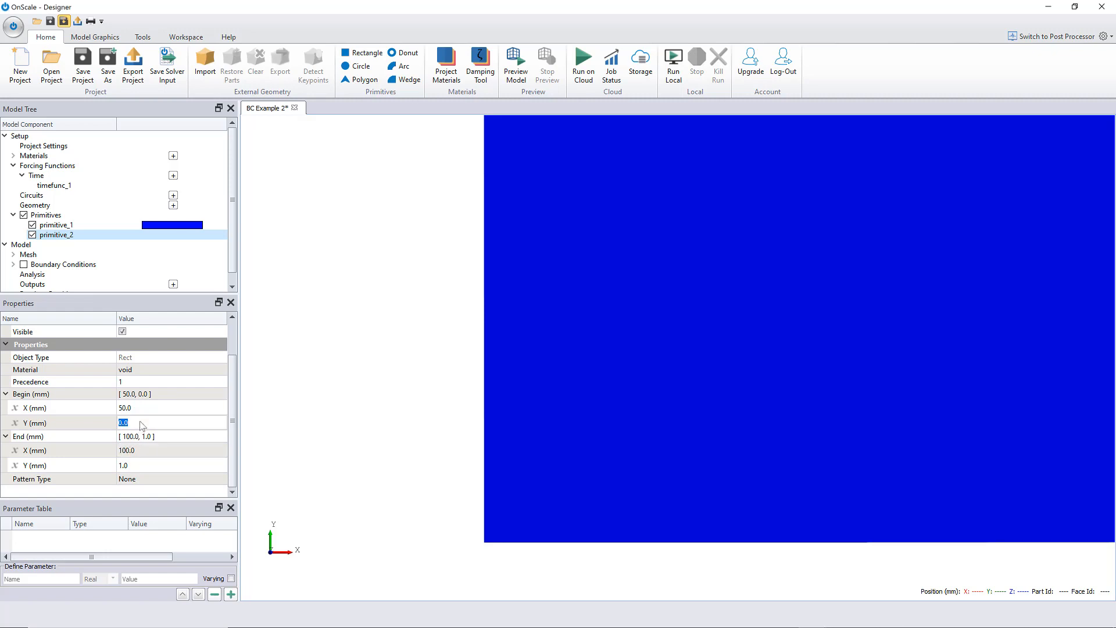
click(149, 470)
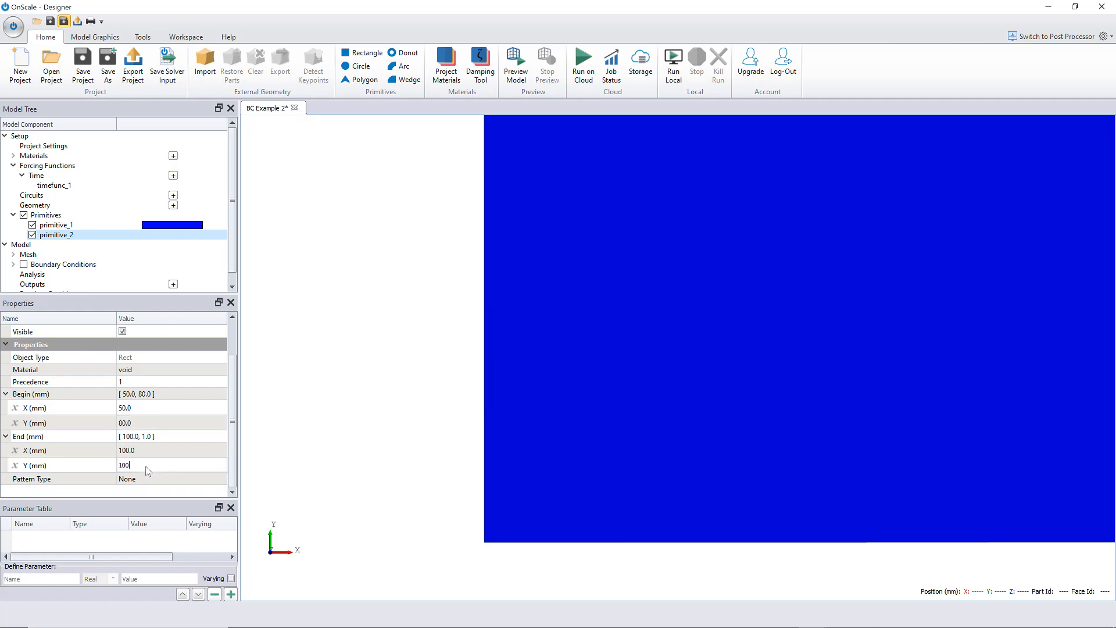
key(Return)
right_click(374, 413)
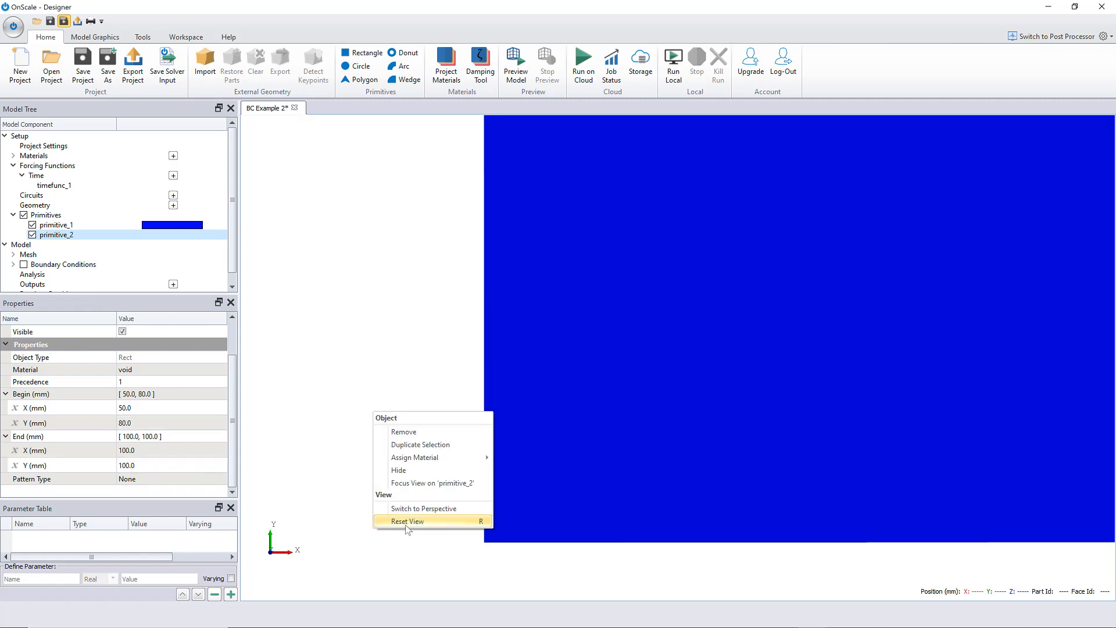
click(407, 521)
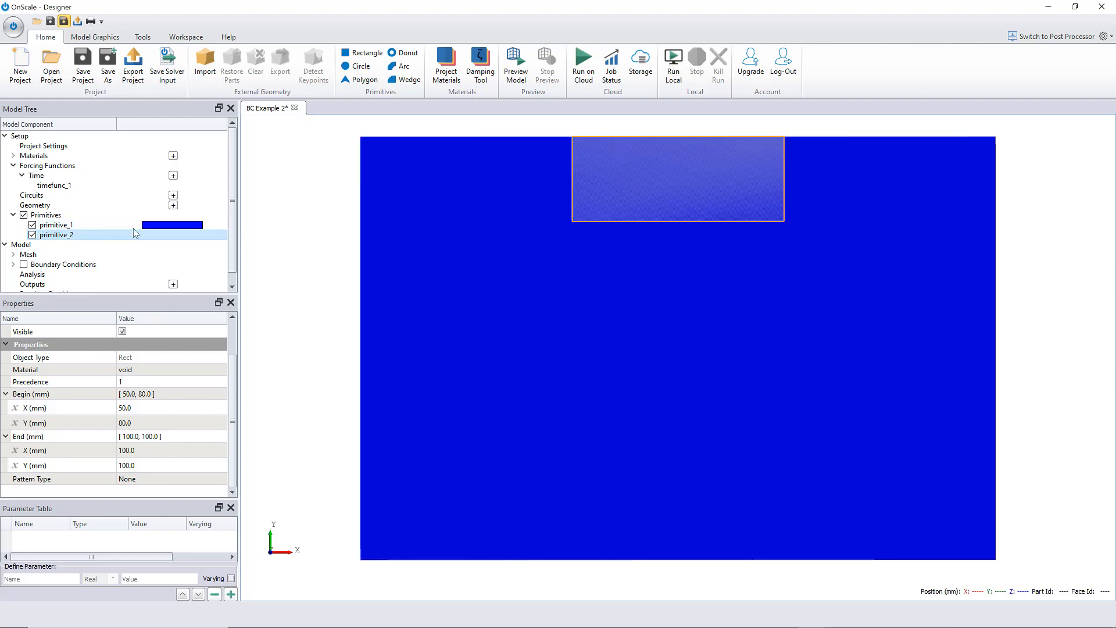
- Review the steel and void rectangles' properties and the boundary types offered for the X and Y minimum and maximum domain boundaries
click(116, 227)
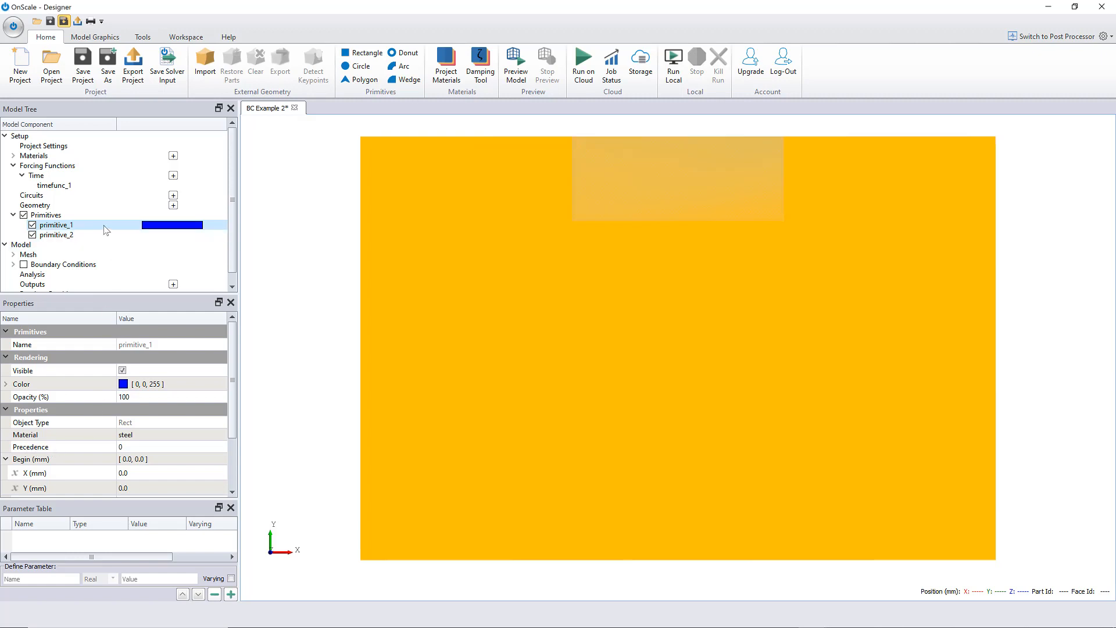
click(104, 235)
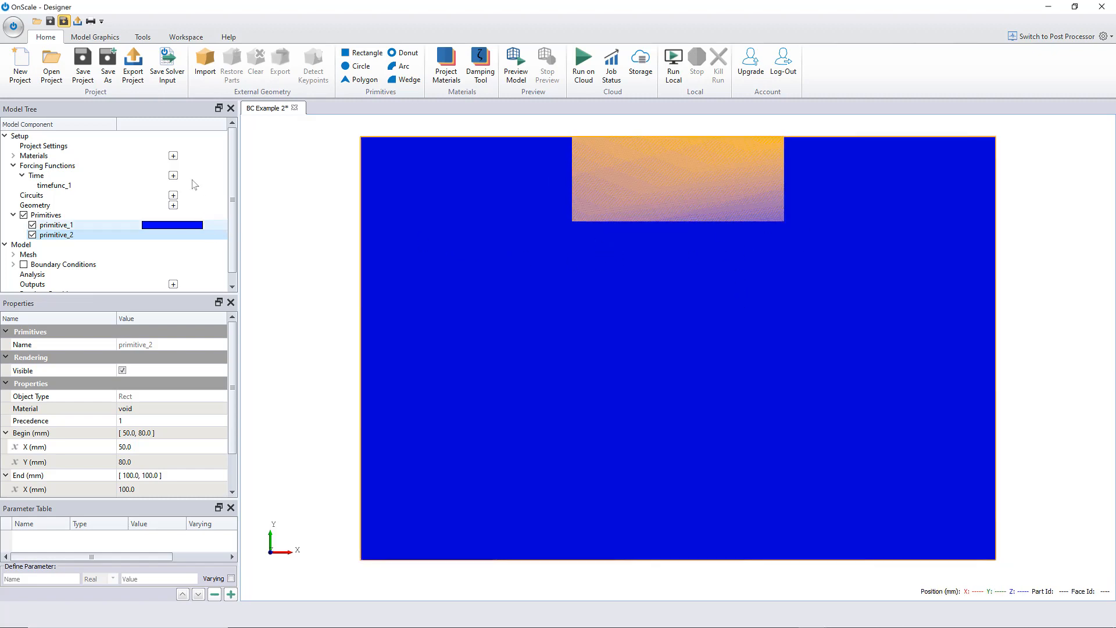
scroll(239, 251, down, 1)
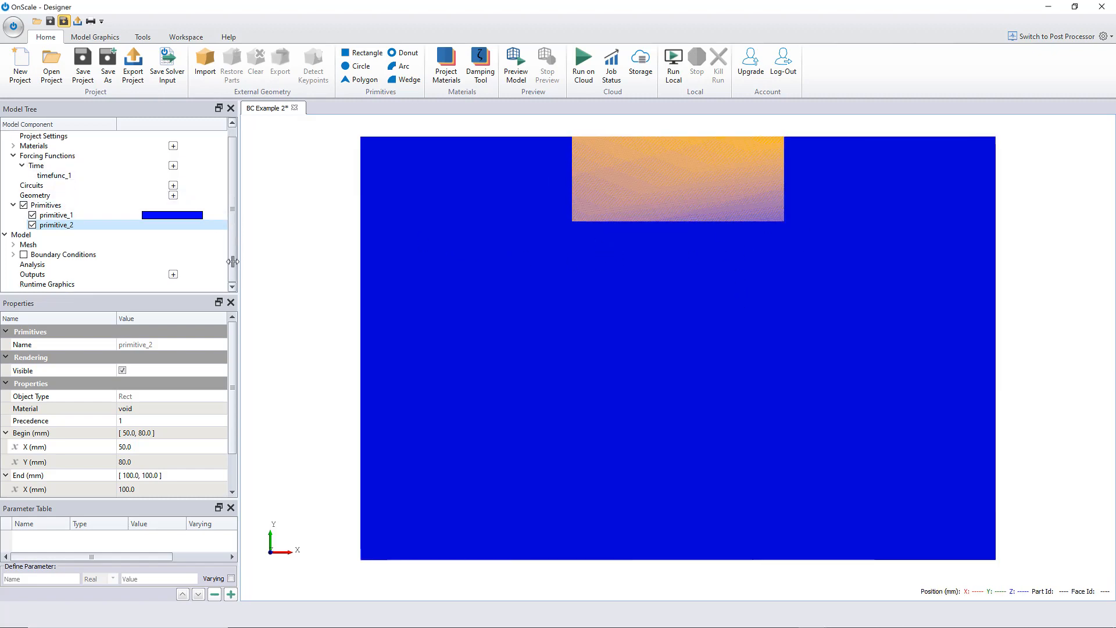
click(13, 255)
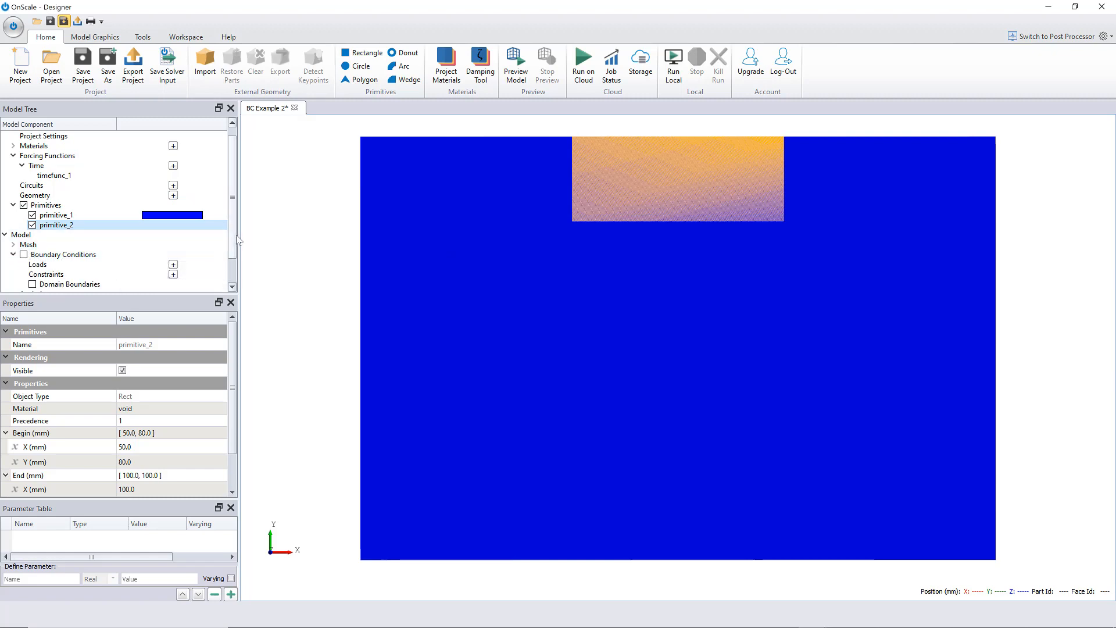
drag(233, 240, 242, 271)
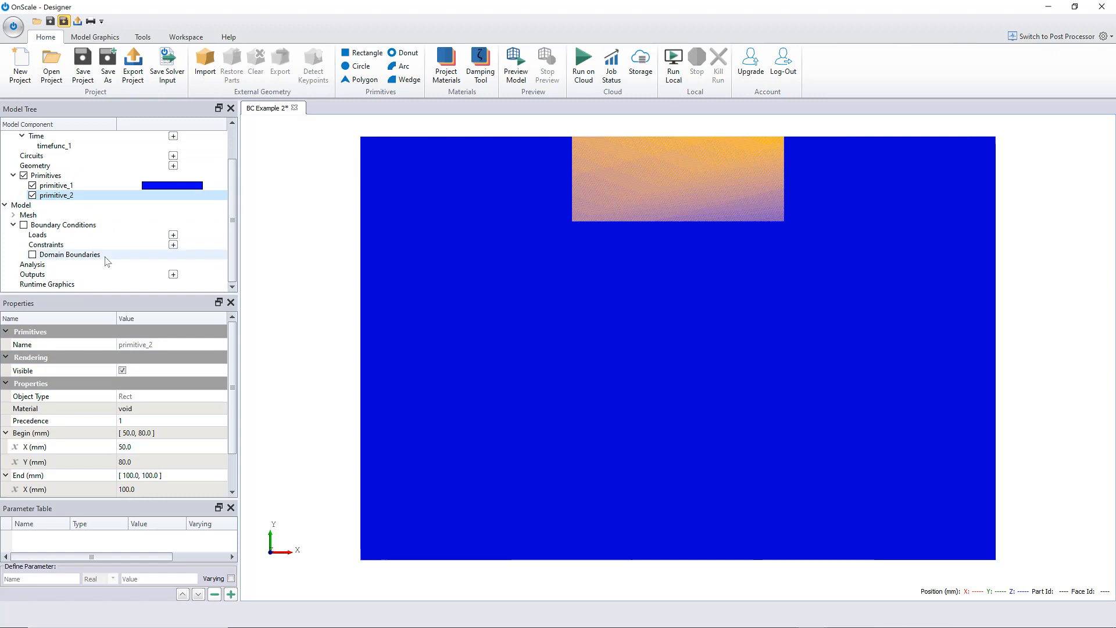
click(64, 256)
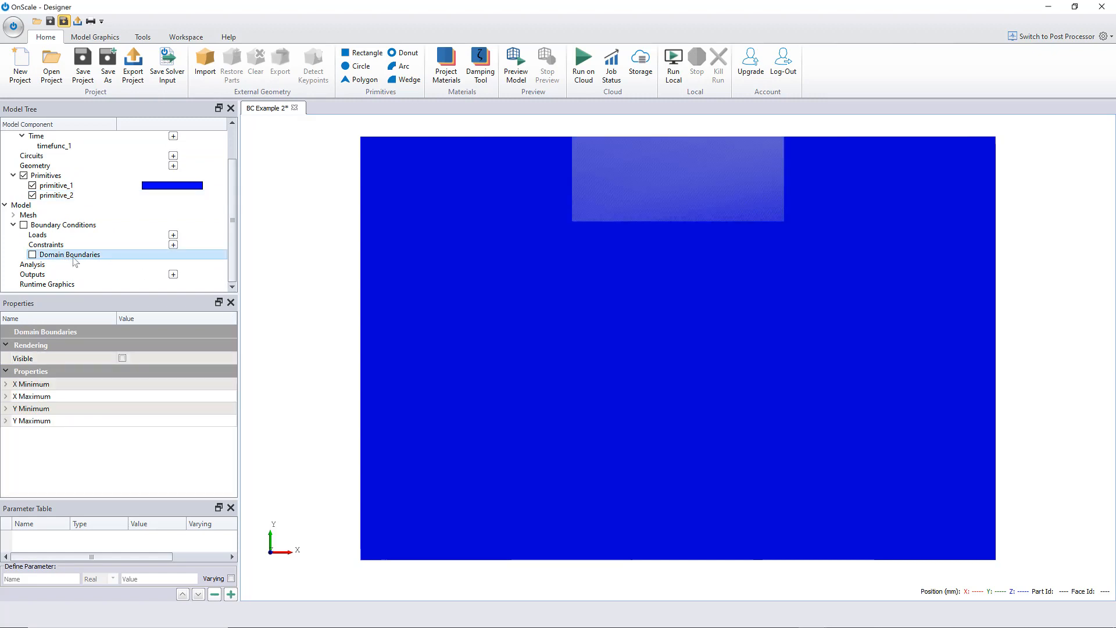
click(6, 420)
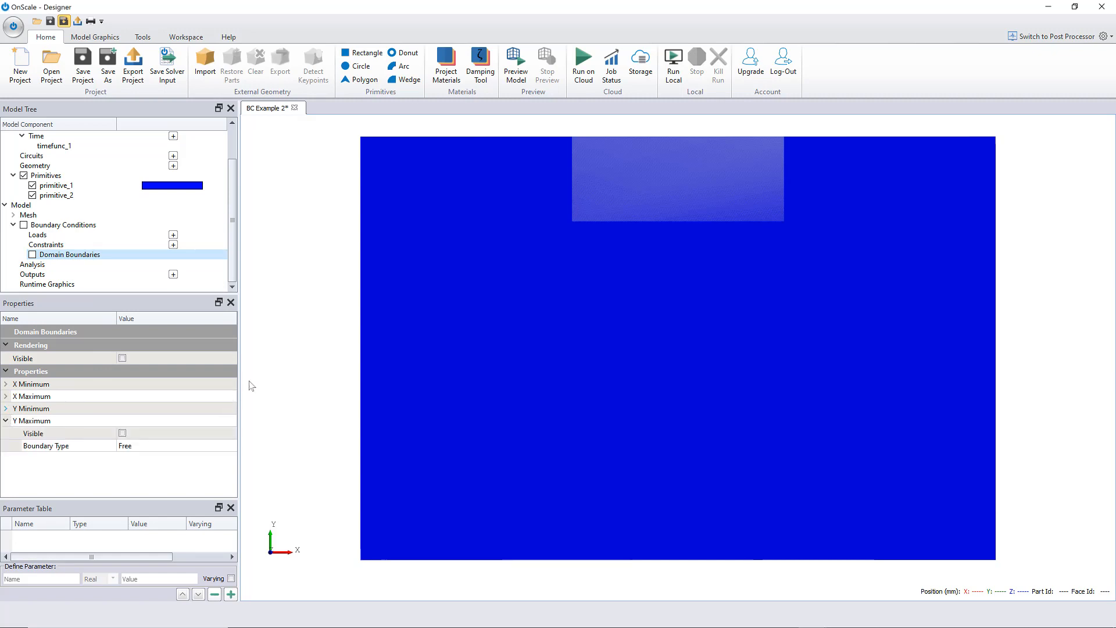
click(6, 408)
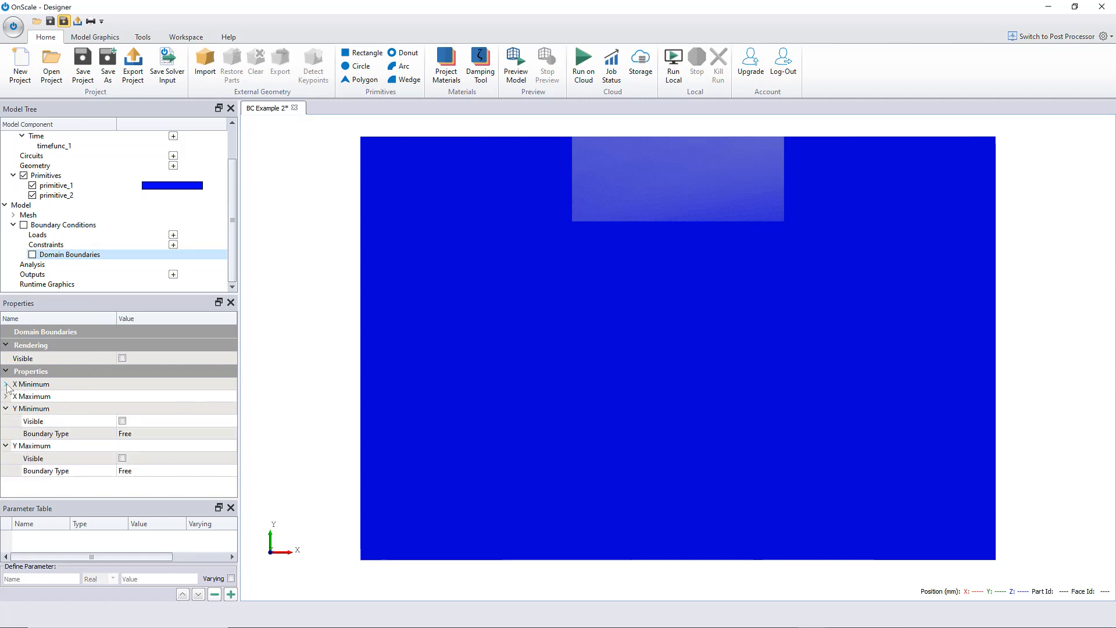
click(5, 384)
click(6, 422)
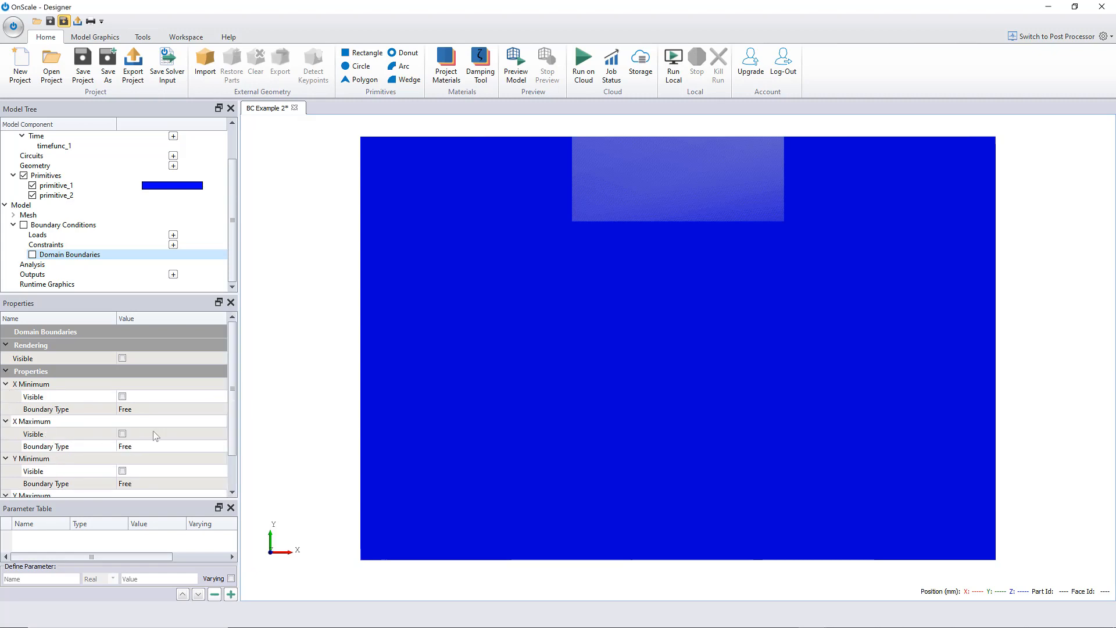
scroll(156, 437, down, 2)
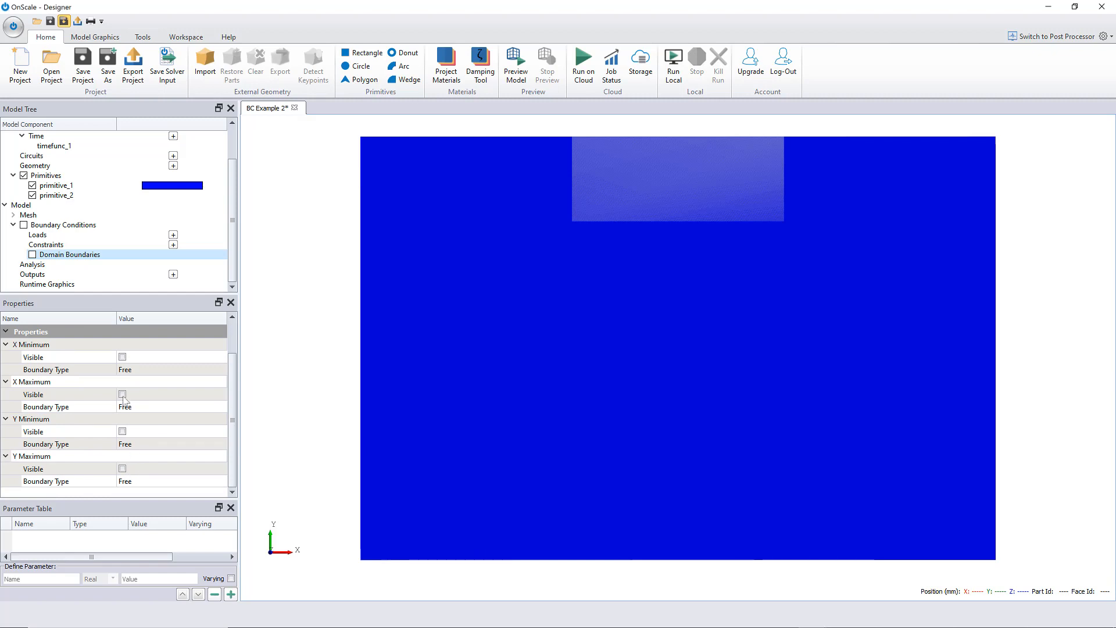
click(147, 370)
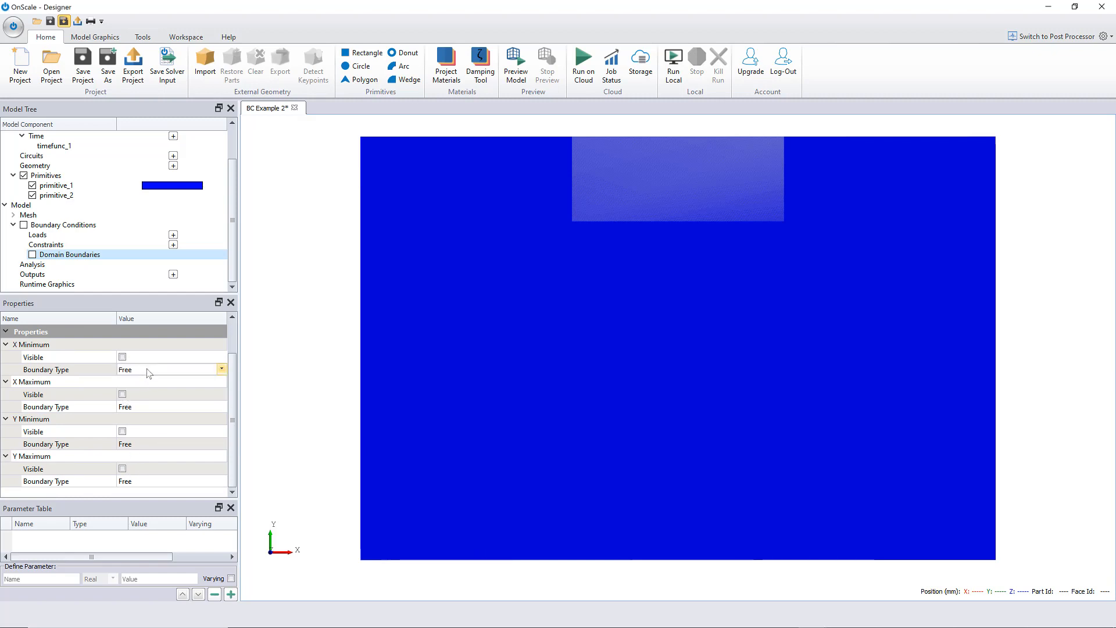
click(151, 371)
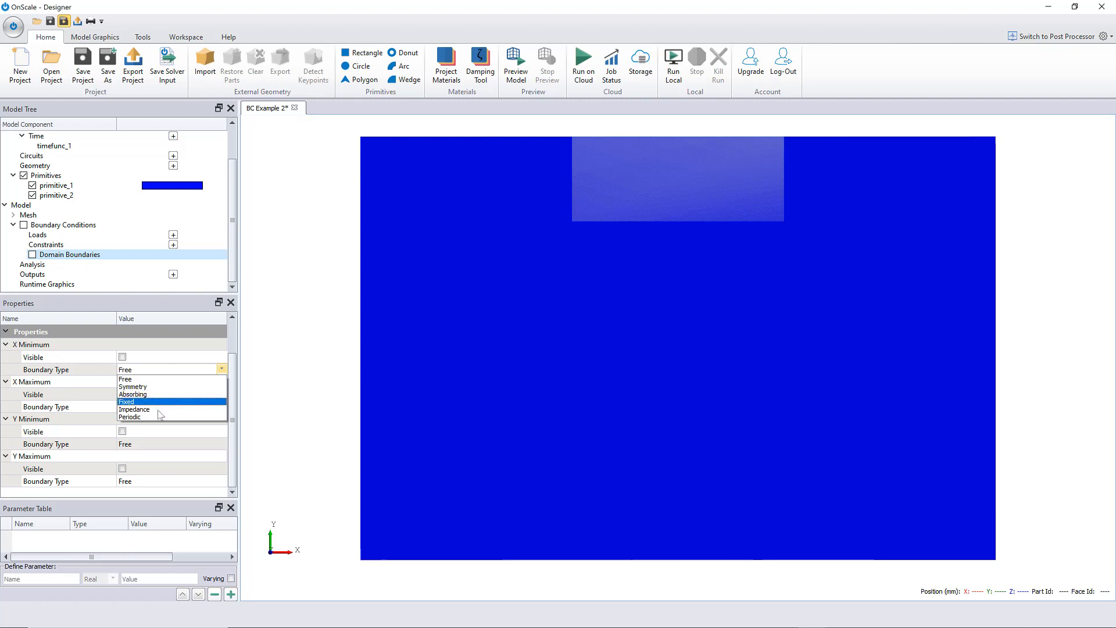
click(223, 373)
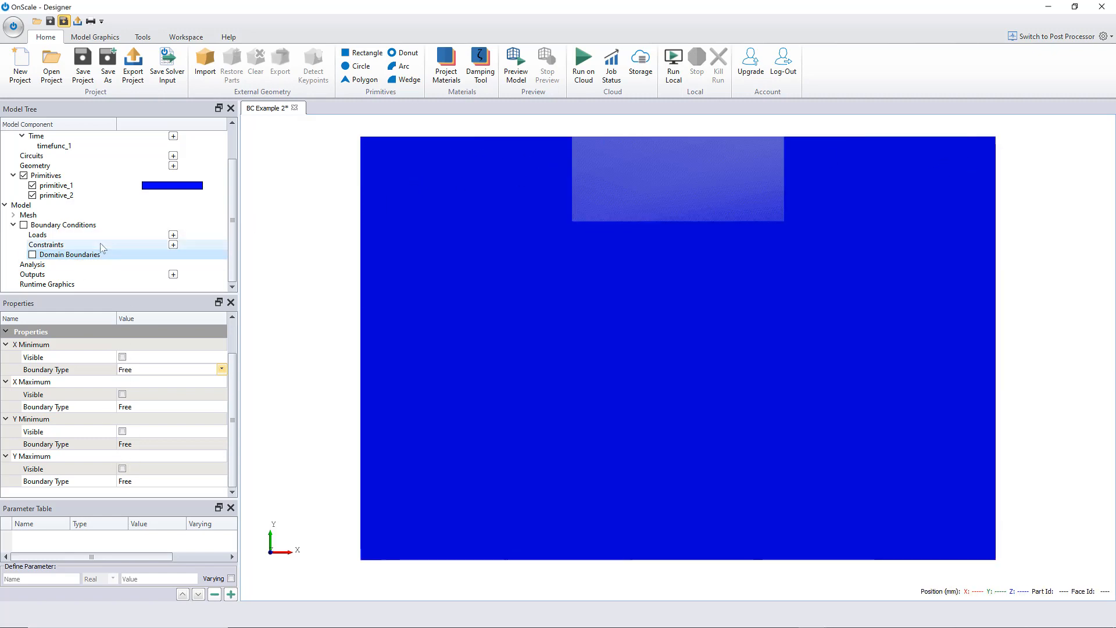
- Add a constraint to the boundary conditions and set its constraint type to Absorbing
click(78, 245)
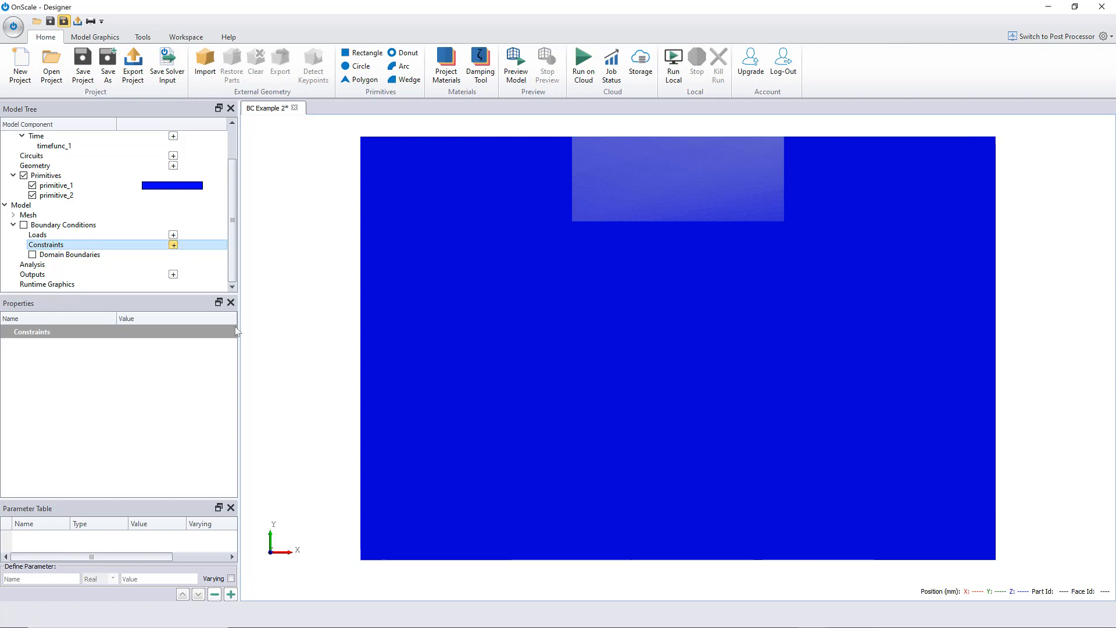
click(173, 244)
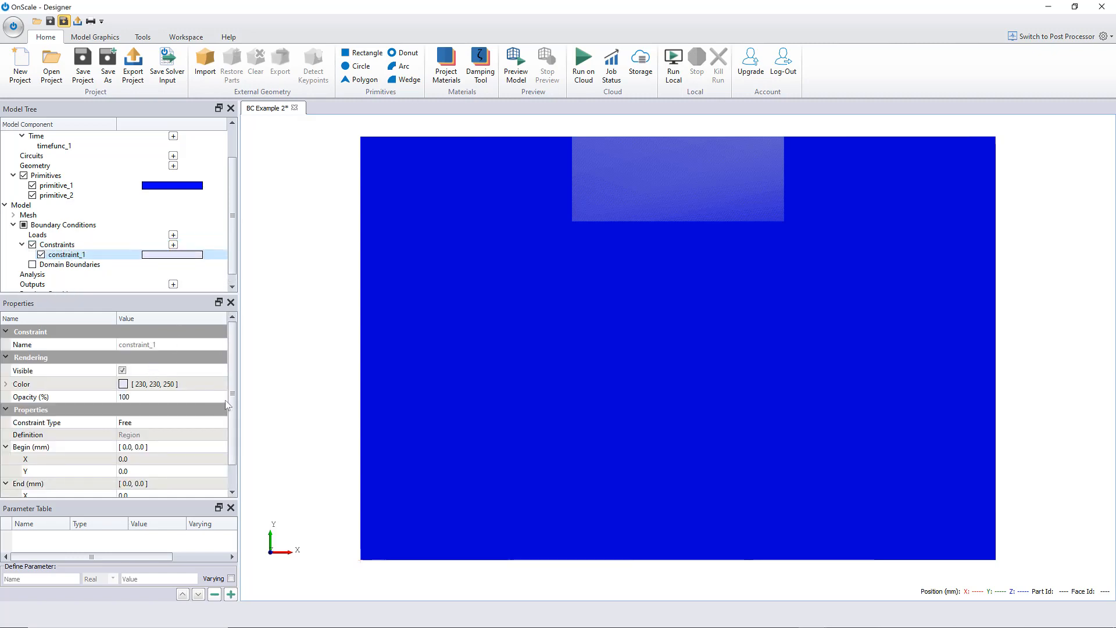
scroll(235, 448, down, 1)
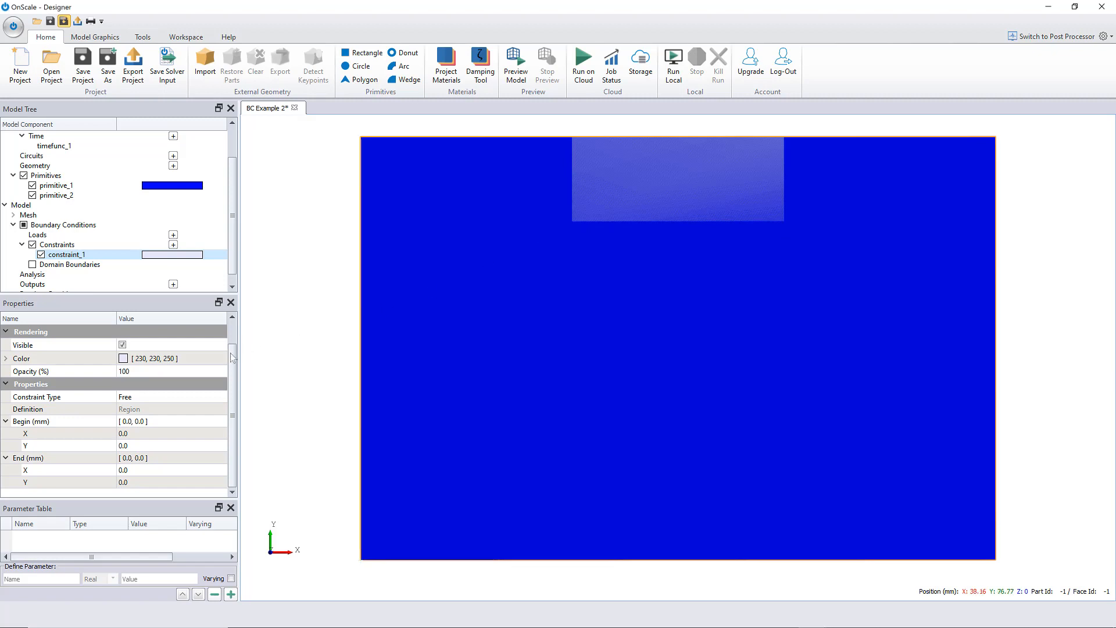
click(153, 396)
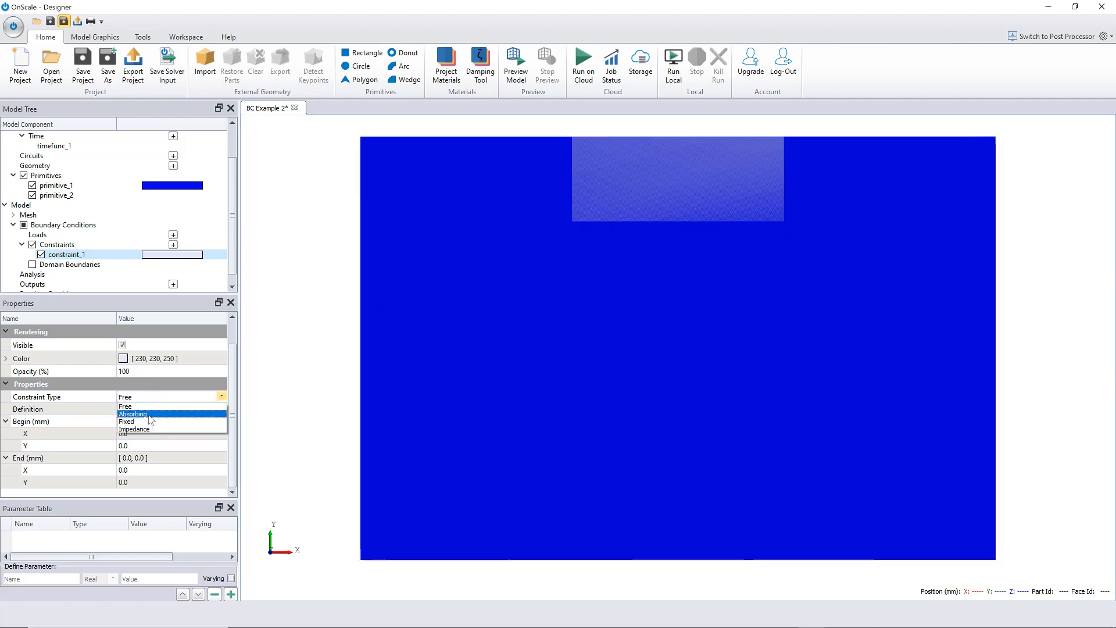
click(151, 414)
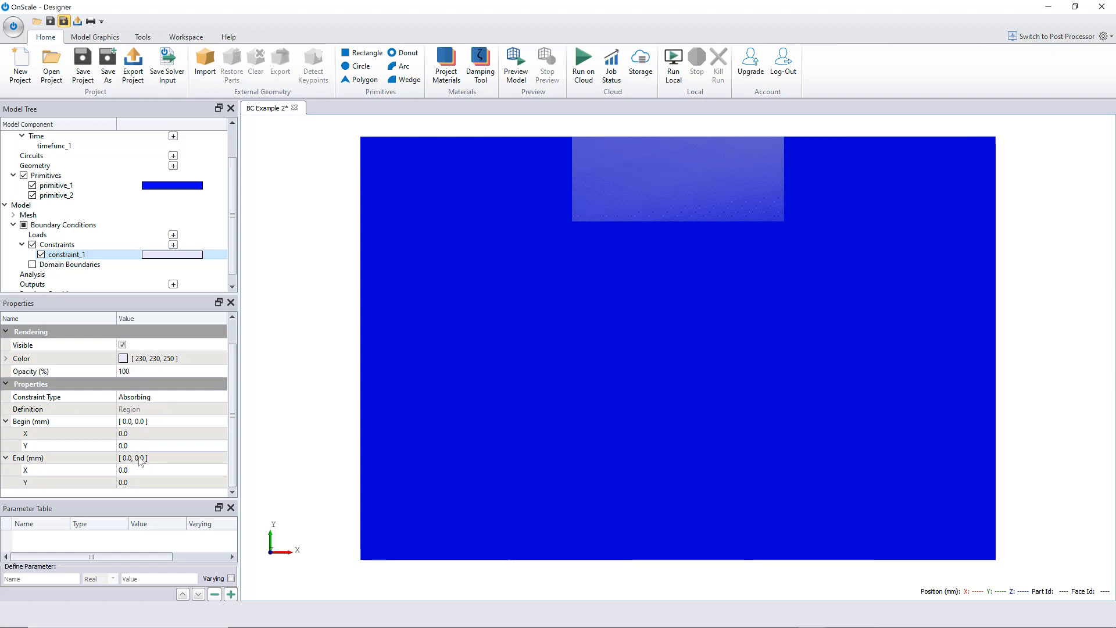
- Set the absorbing constraint's region along the notch floor, beginning at X 50, Y 80 mm and ending at X 100, Y 80 mm
click(124, 446)
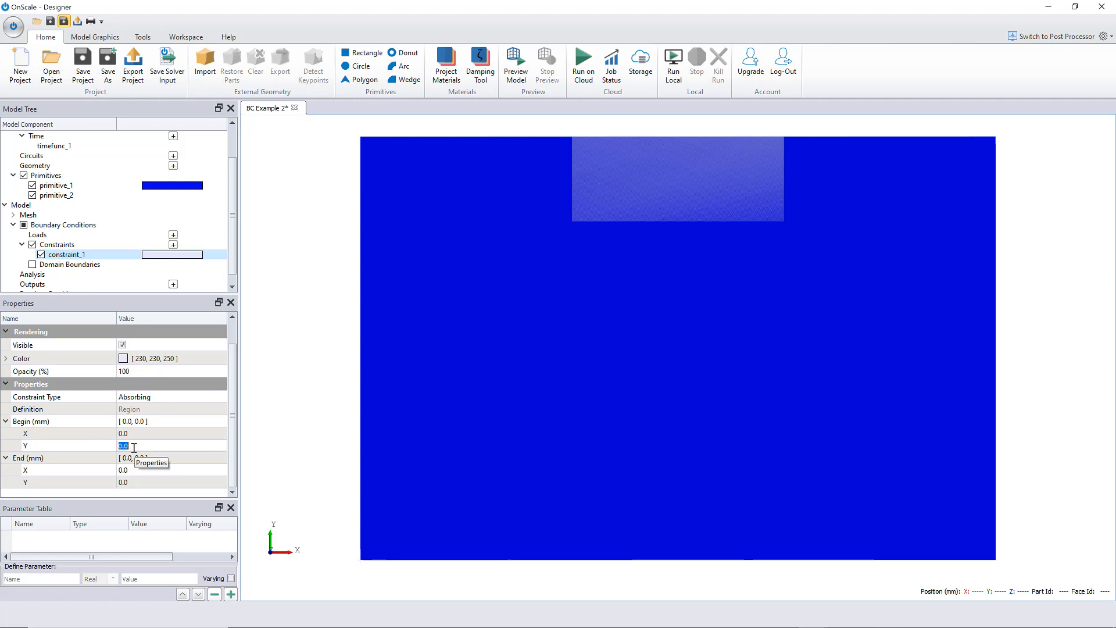
text(80)
click(133, 484)
text(8)
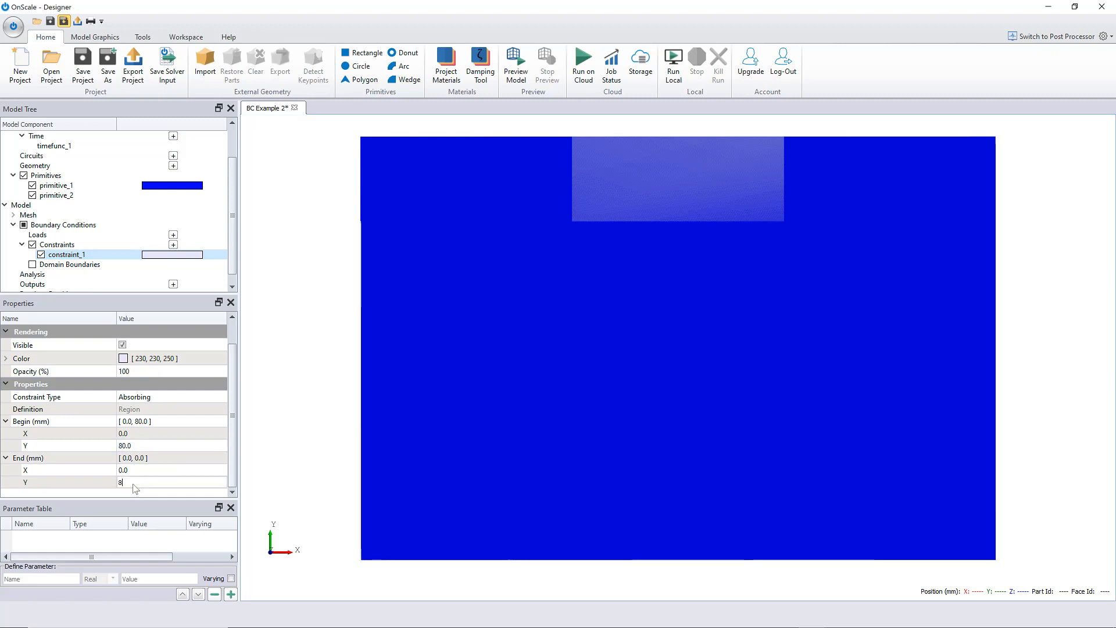
click(136, 436)
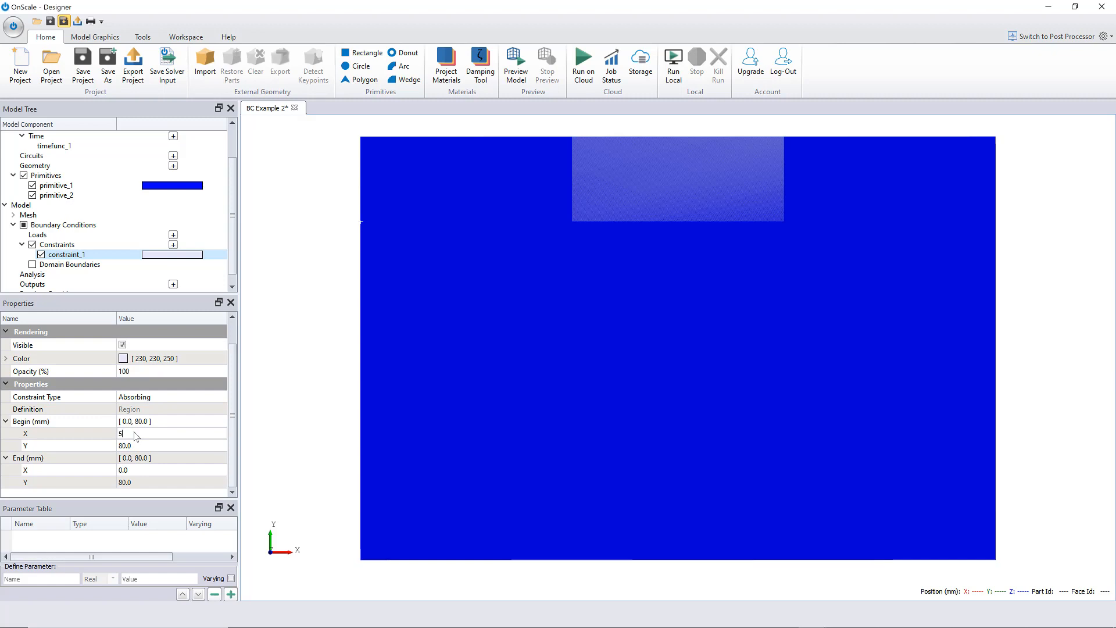
click(137, 468)
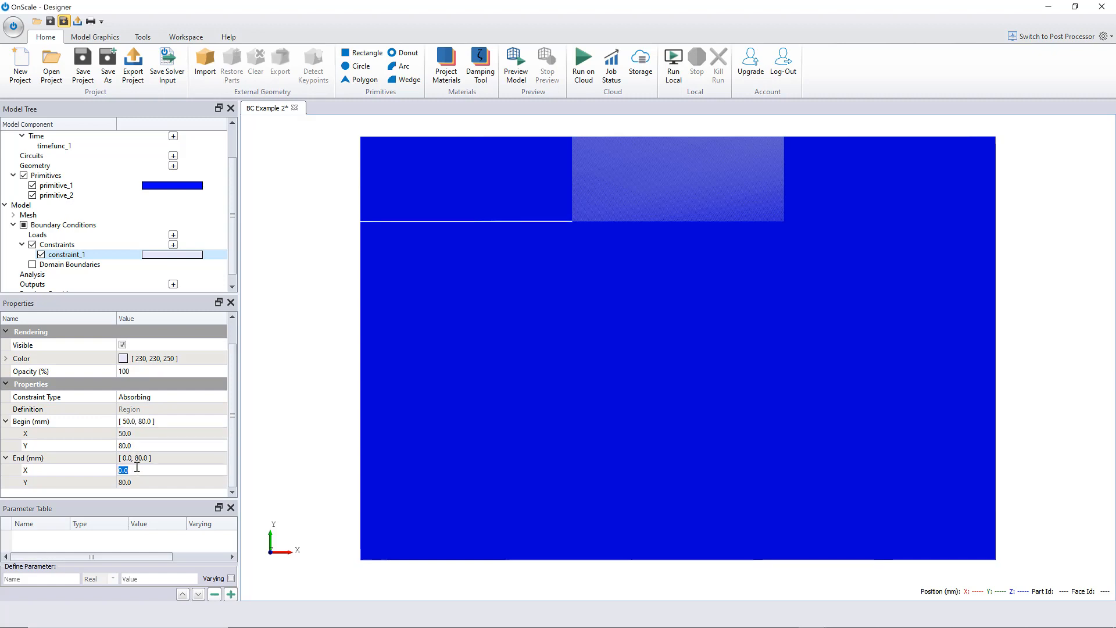
text(150)
key(Return)
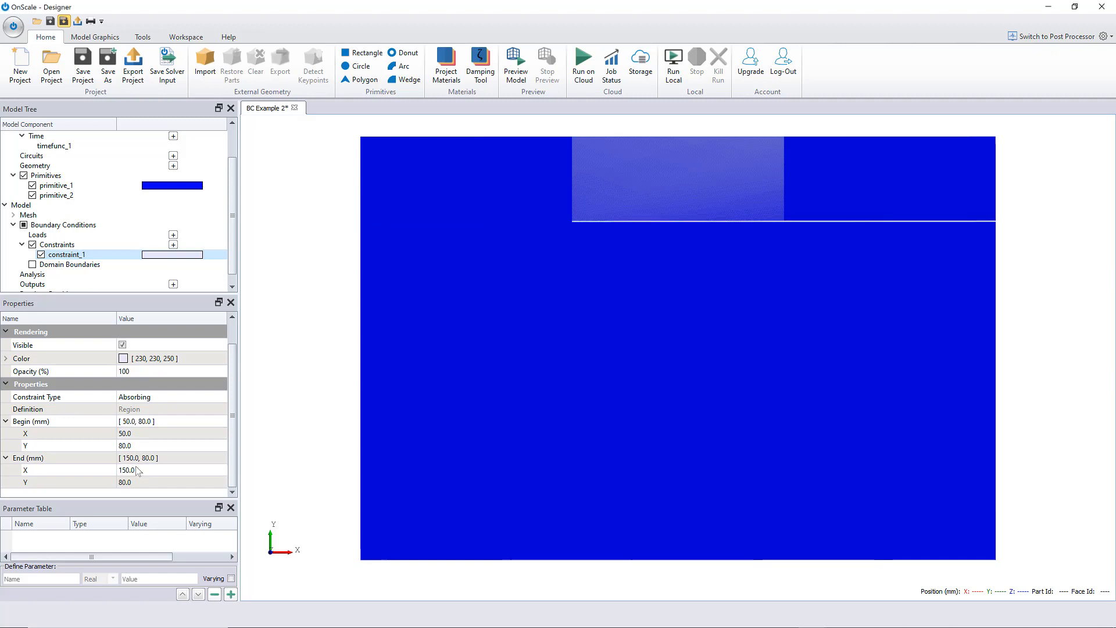
click(159, 469)
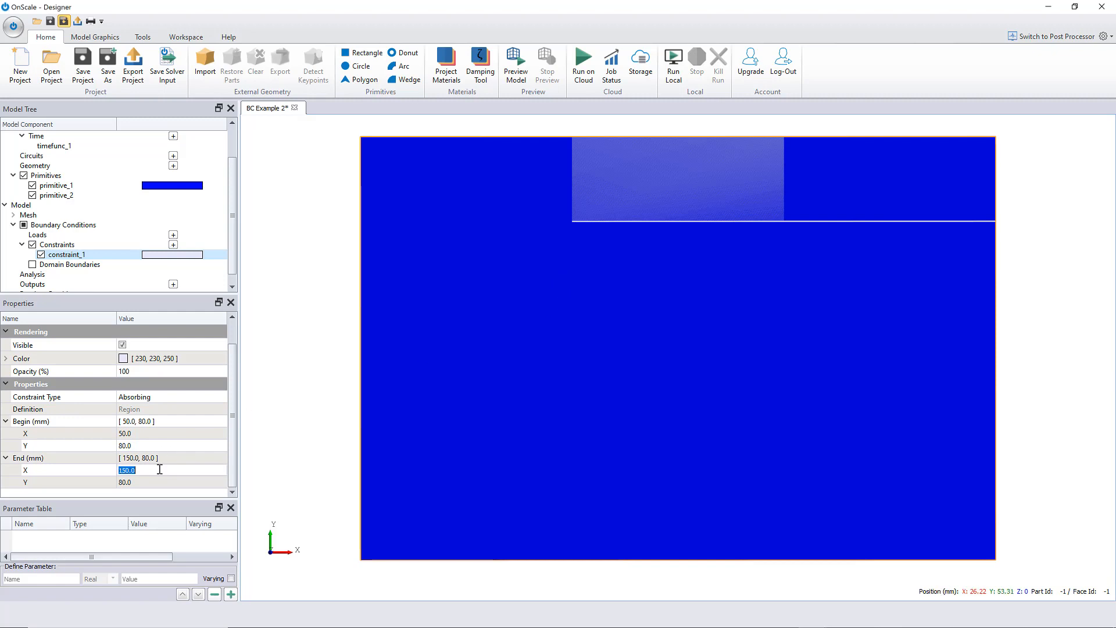
text(100)
key(Return)
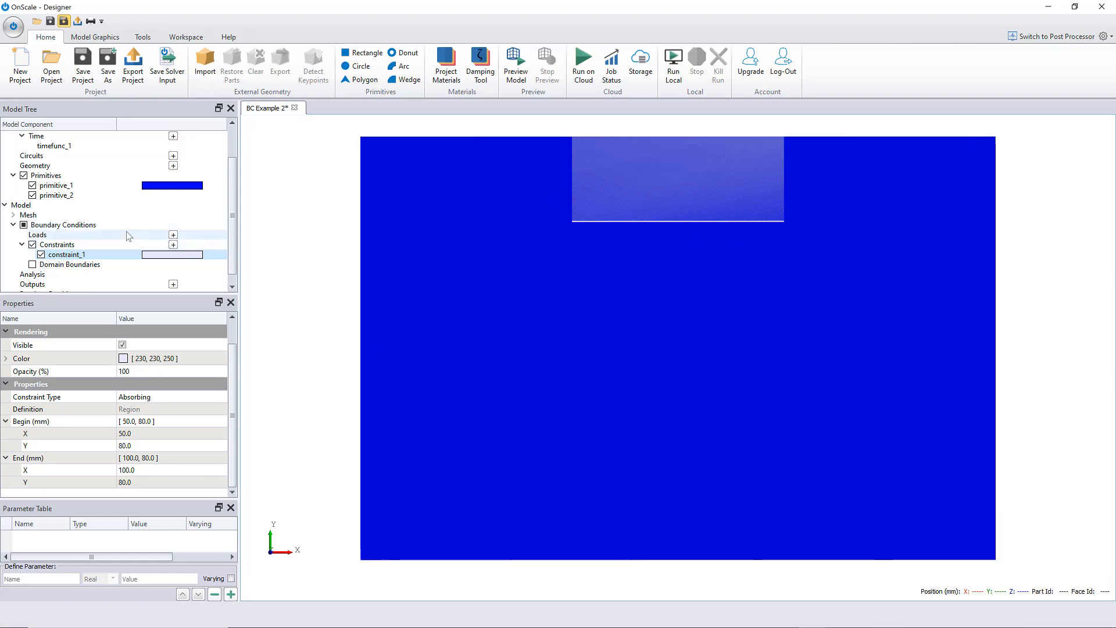
- Define a new load in Geometry Interface mode between primitive_1 (steel) and side 3 (ymin)
click(173, 236)
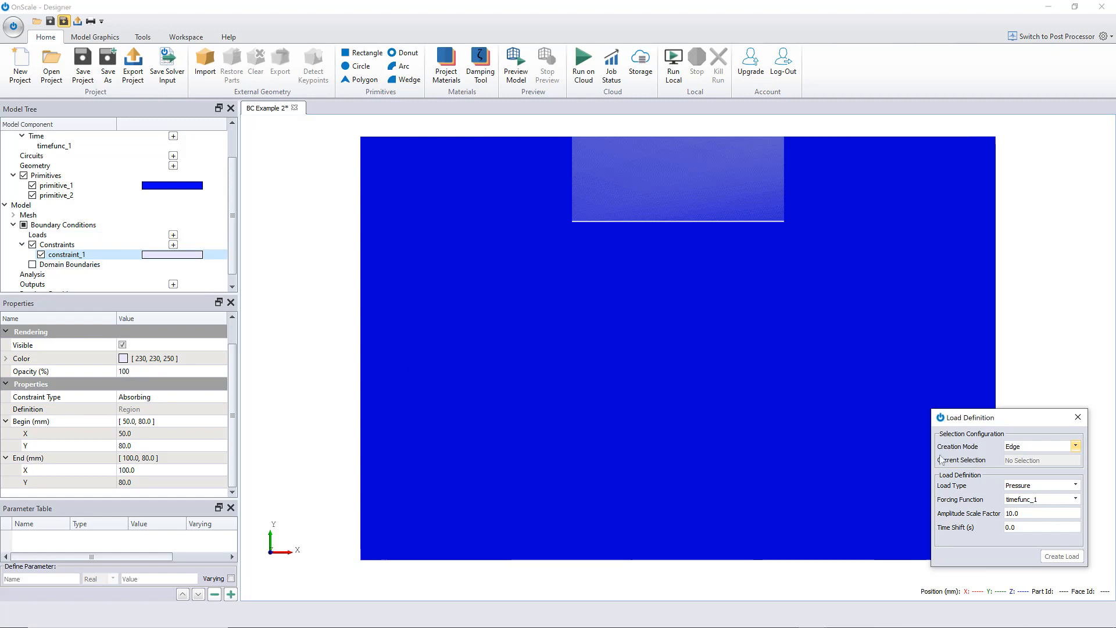
click(1075, 446)
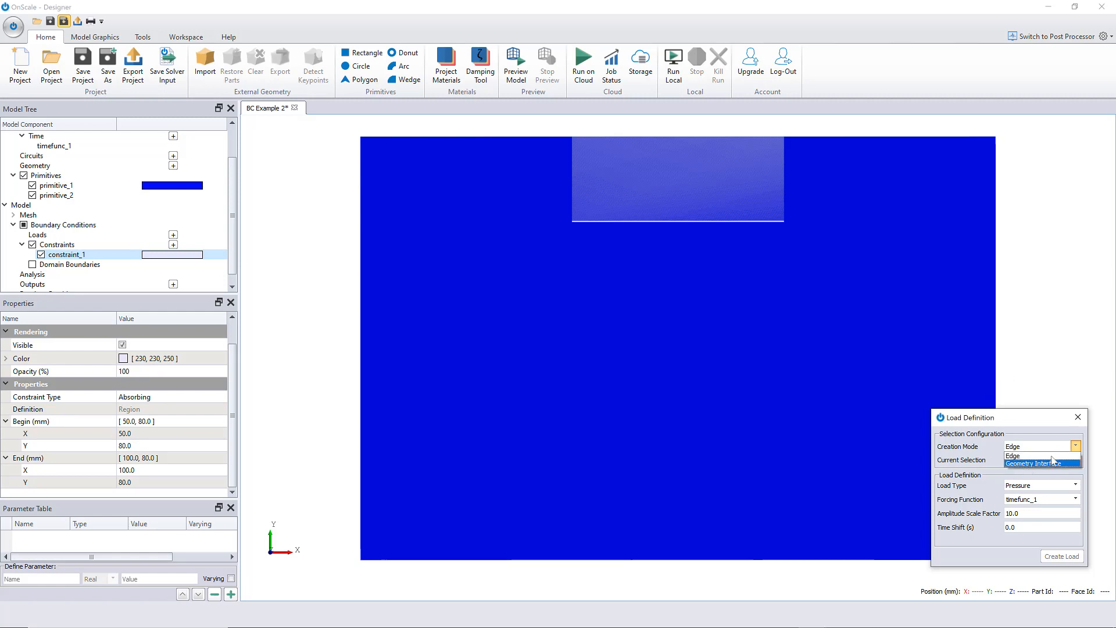
click(1031, 465)
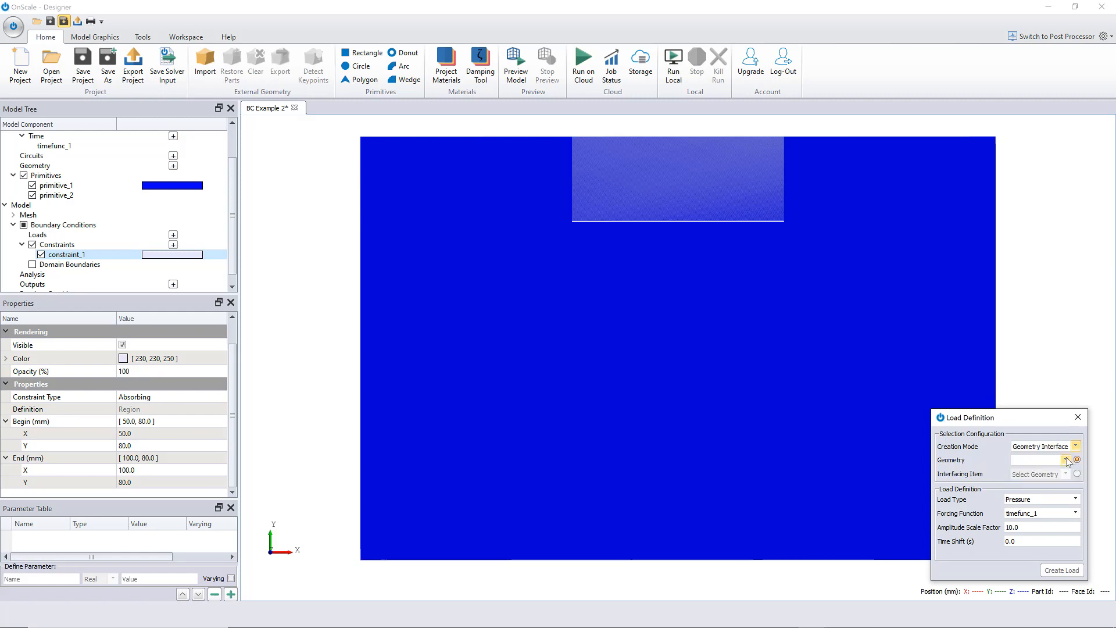
click(1067, 460)
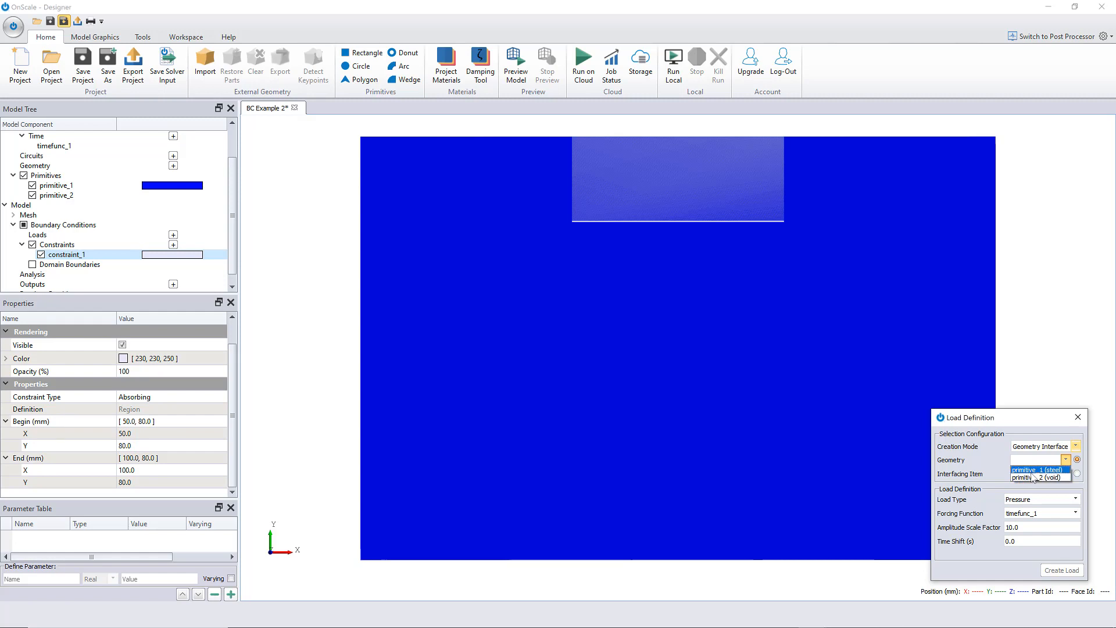
click(1034, 470)
click(1066, 474)
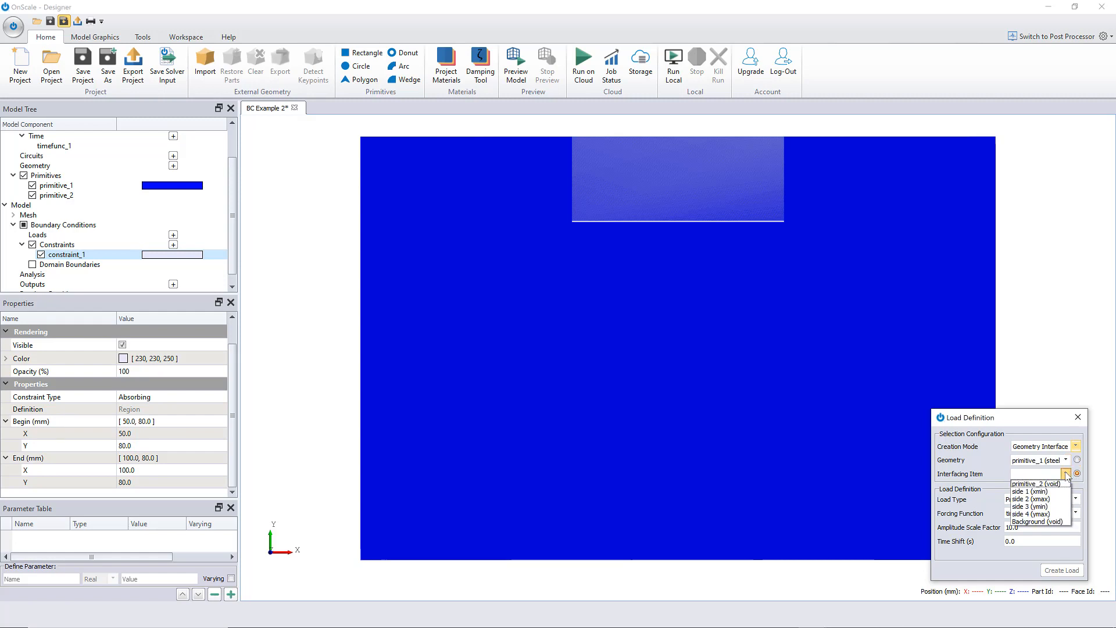
click(1041, 507)
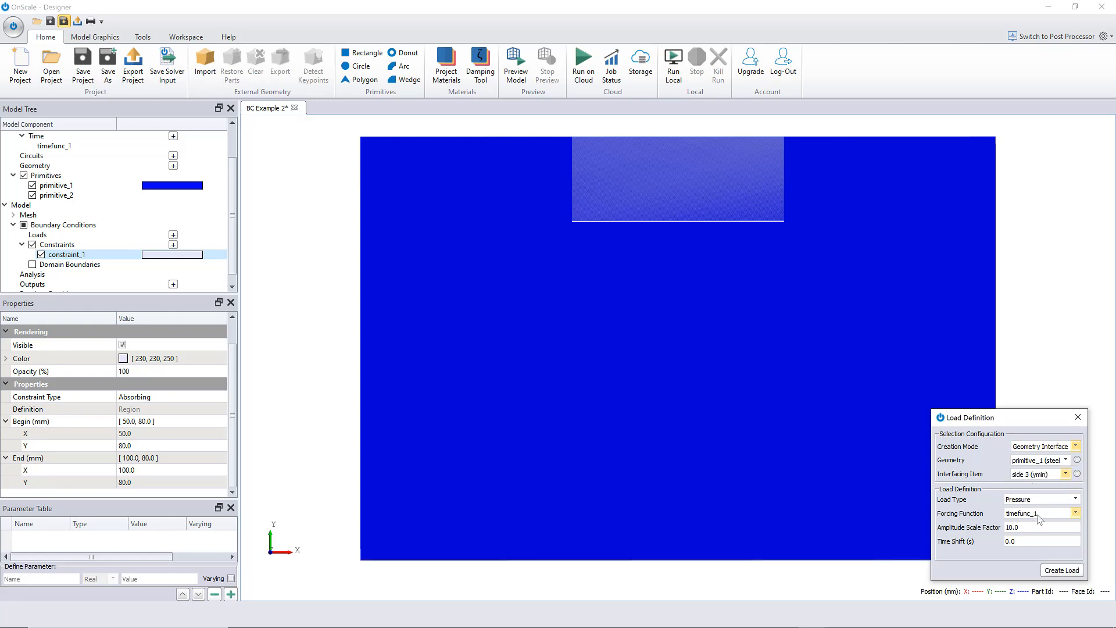
- Create the pressure load with timefunc_1 as its forcing function and close the load definition
click(1023, 515)
click(1025, 517)
click(1058, 572)
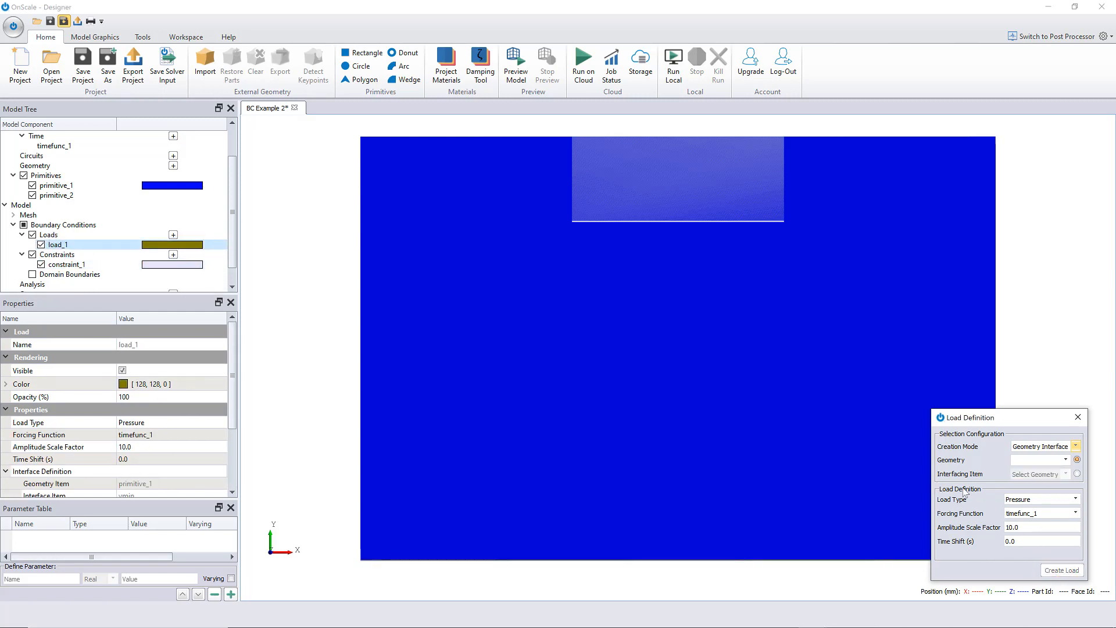
click(1077, 418)
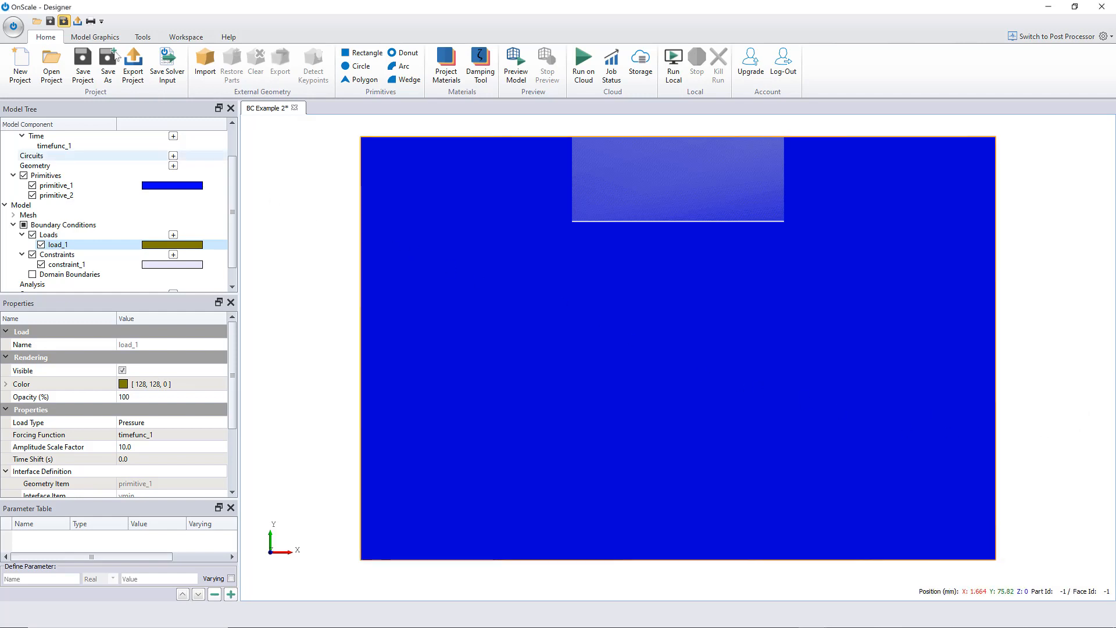
- Display the approximate mesh over the model
click(95, 37)
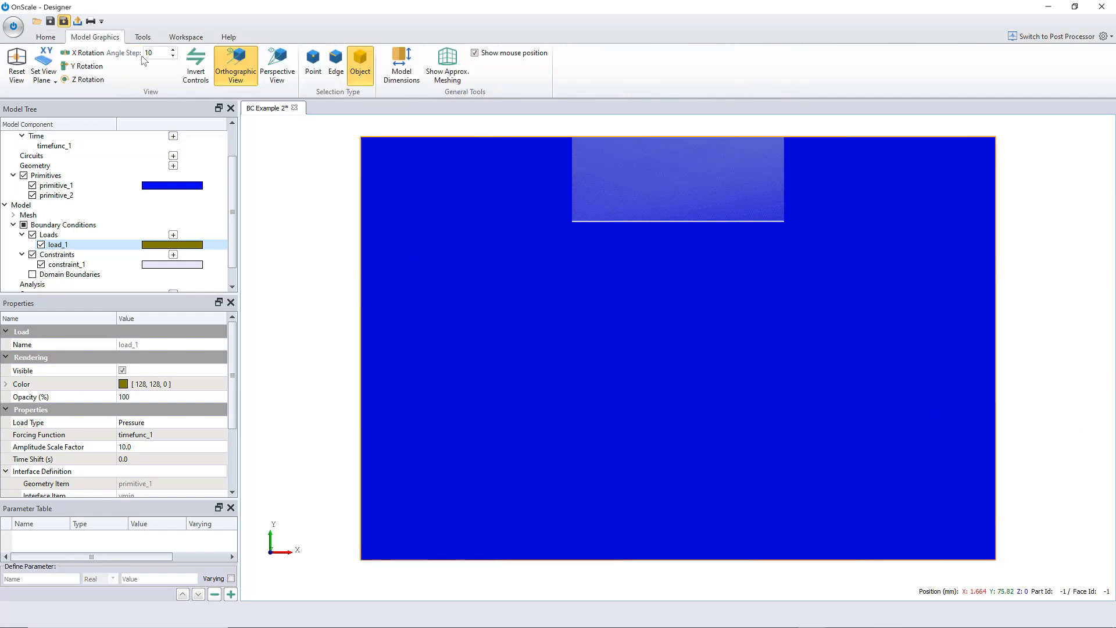
click(458, 65)
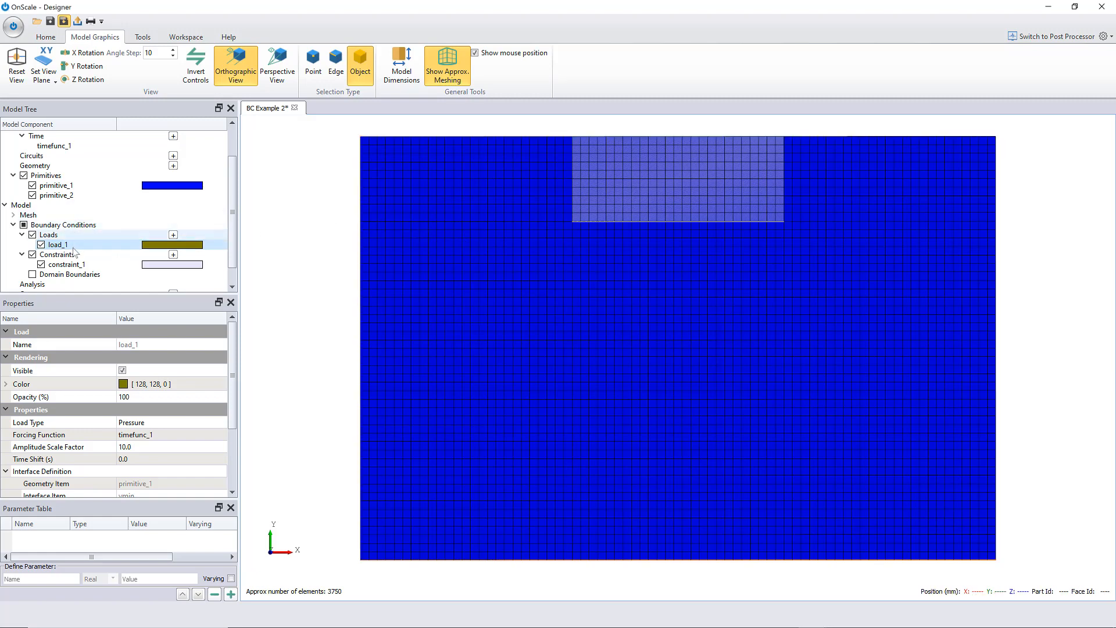
- Switch the mesh configuration's definition to Wavelength Based
click(18, 217)
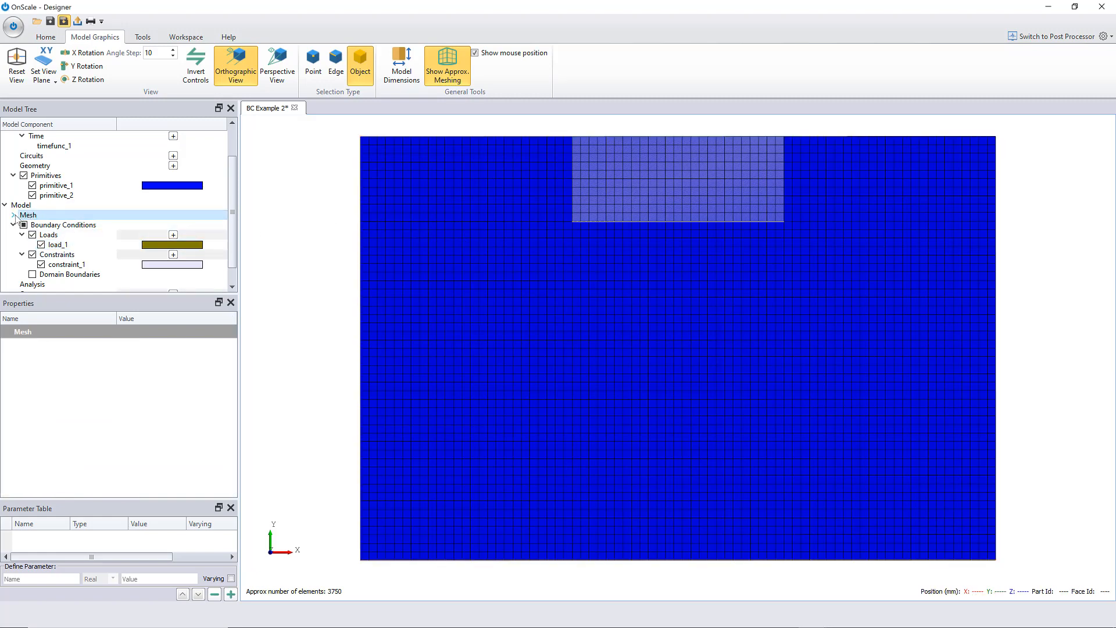
click(14, 215)
click(50, 226)
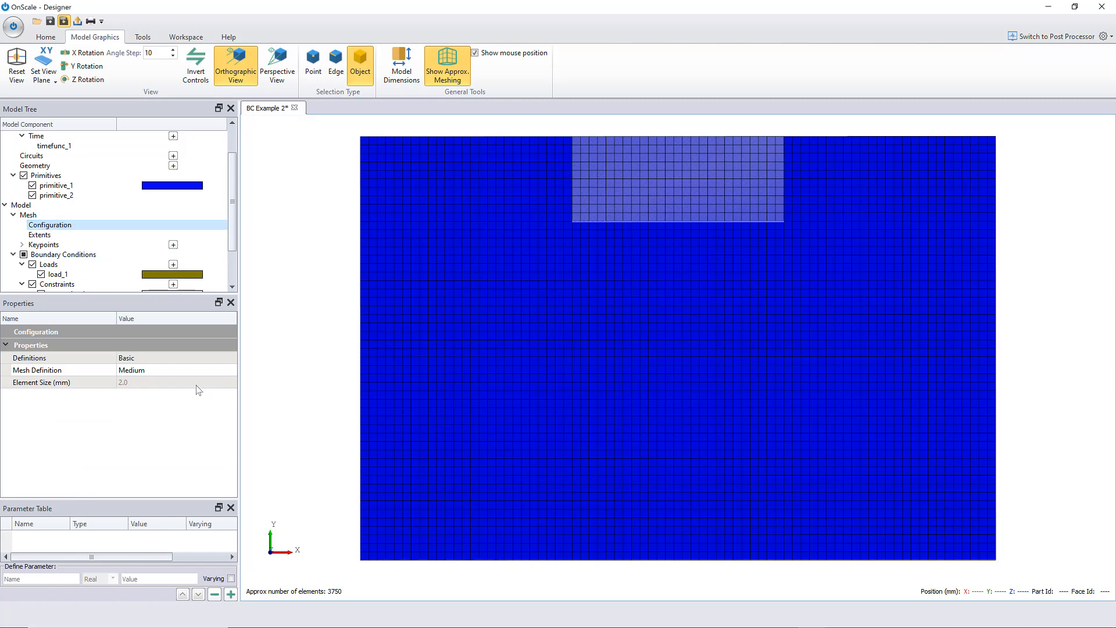
click(171, 358)
click(171, 358)
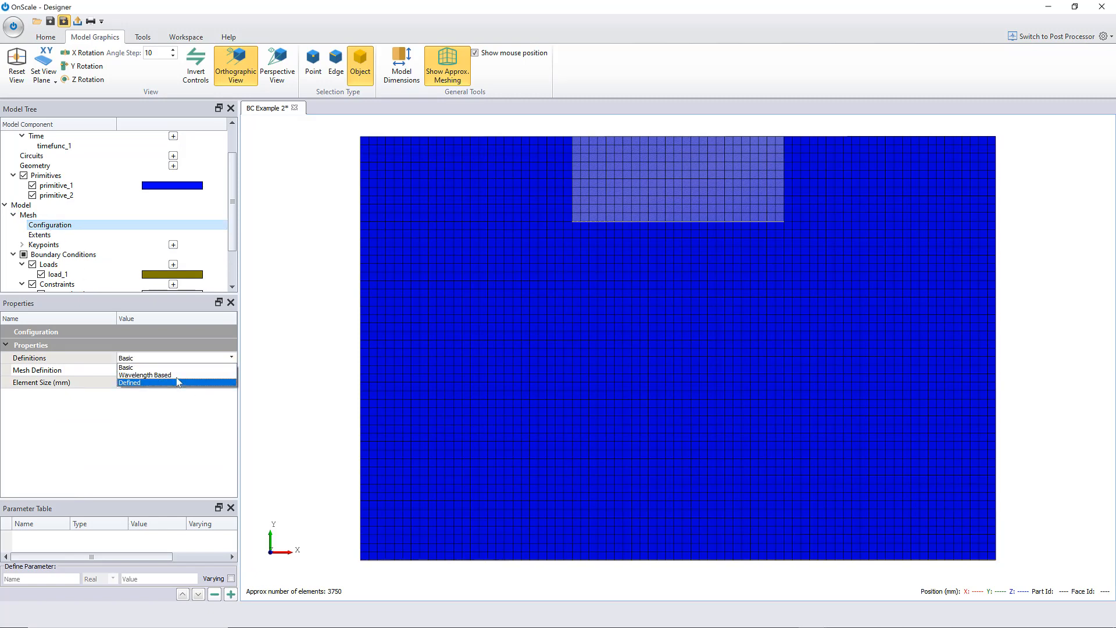
click(175, 375)
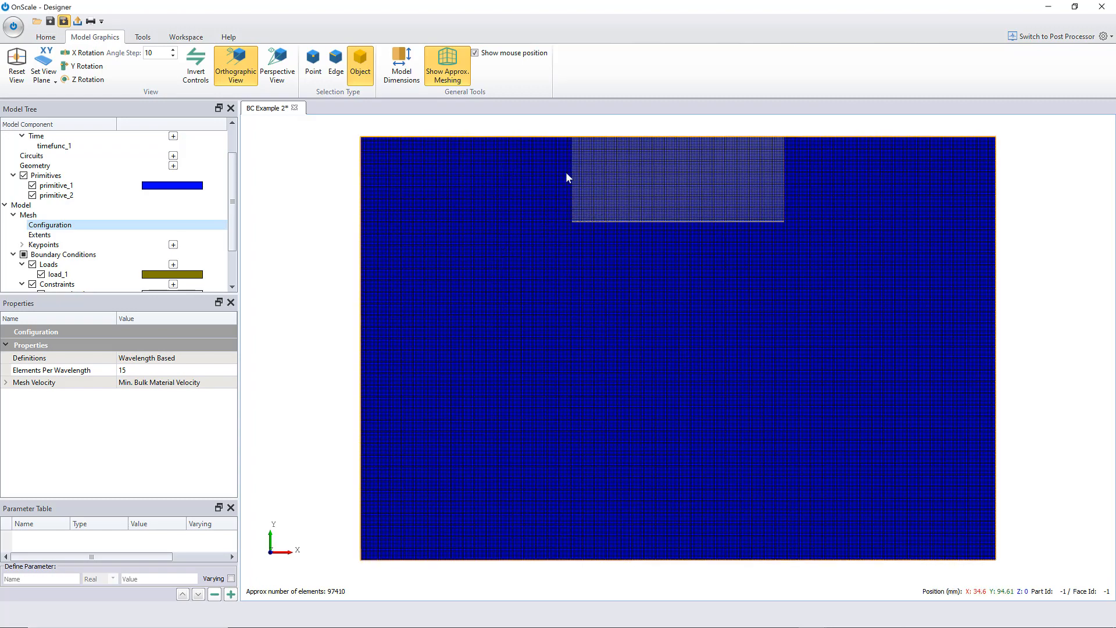
- Set the mesh to 7 elements per wavelength
scroll(567, 172, up, 2)
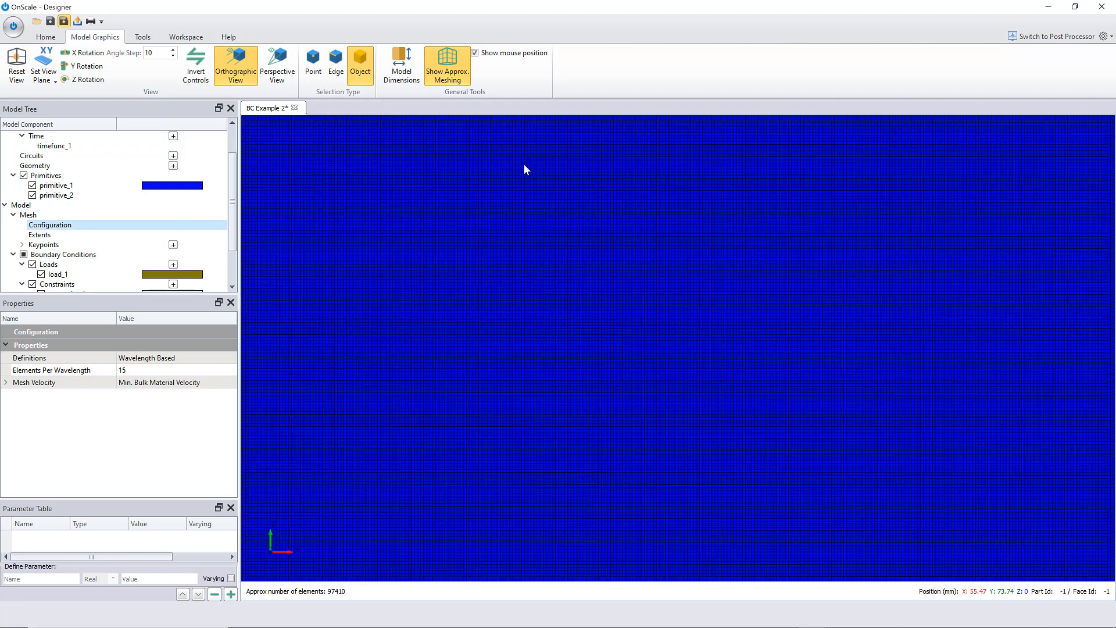
scroll(522, 166, down, 2)
scroll(564, 158, up, 2)
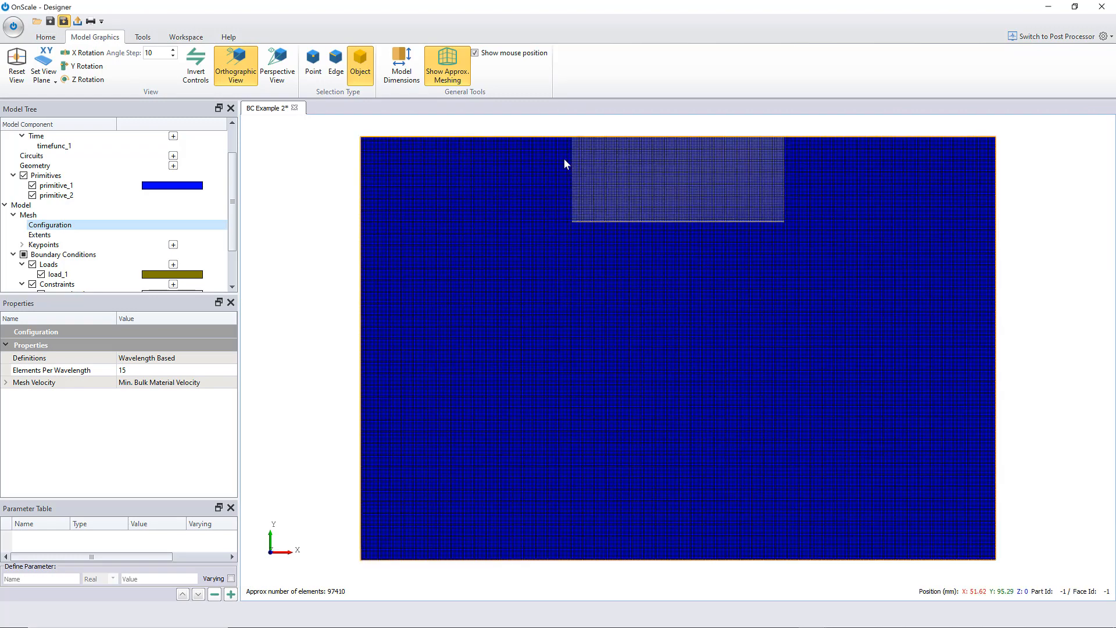
scroll(491, 253, down, 1)
click(133, 370)
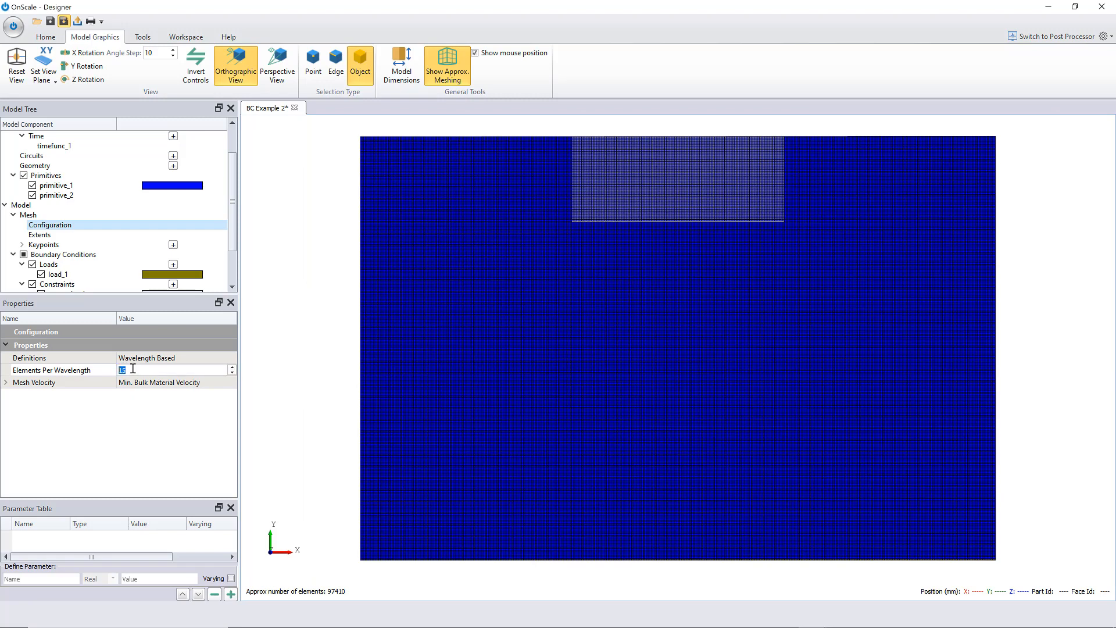
text(7)
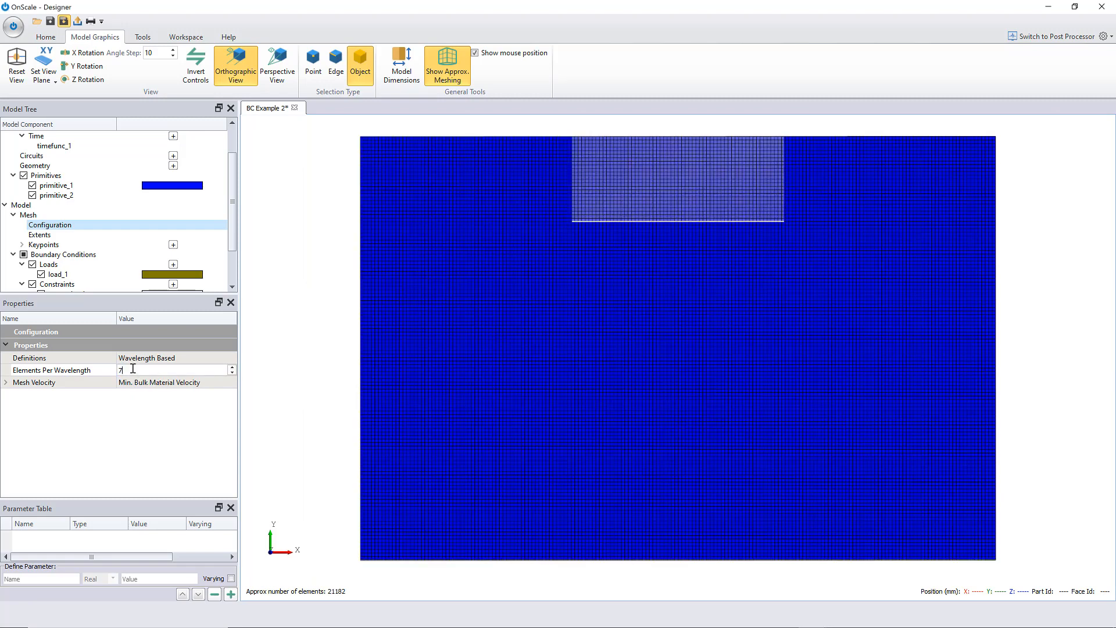
key(Return)
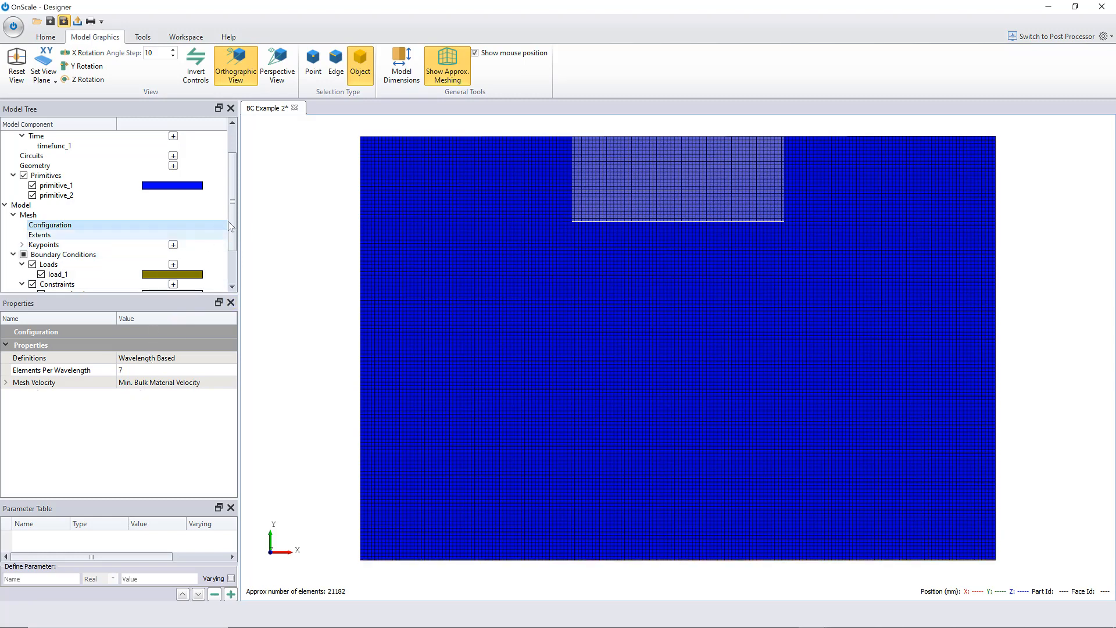
- Set the analysis simulation run time to 0.00005 s
scroll(127, 219, down, 1)
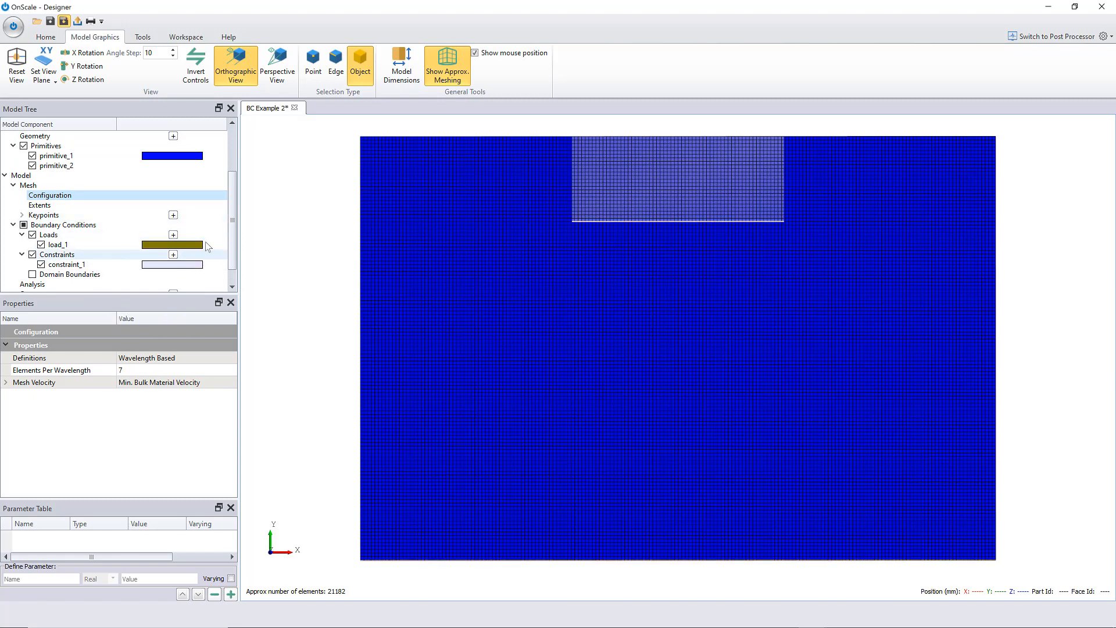
scroll(174, 244, down, 1)
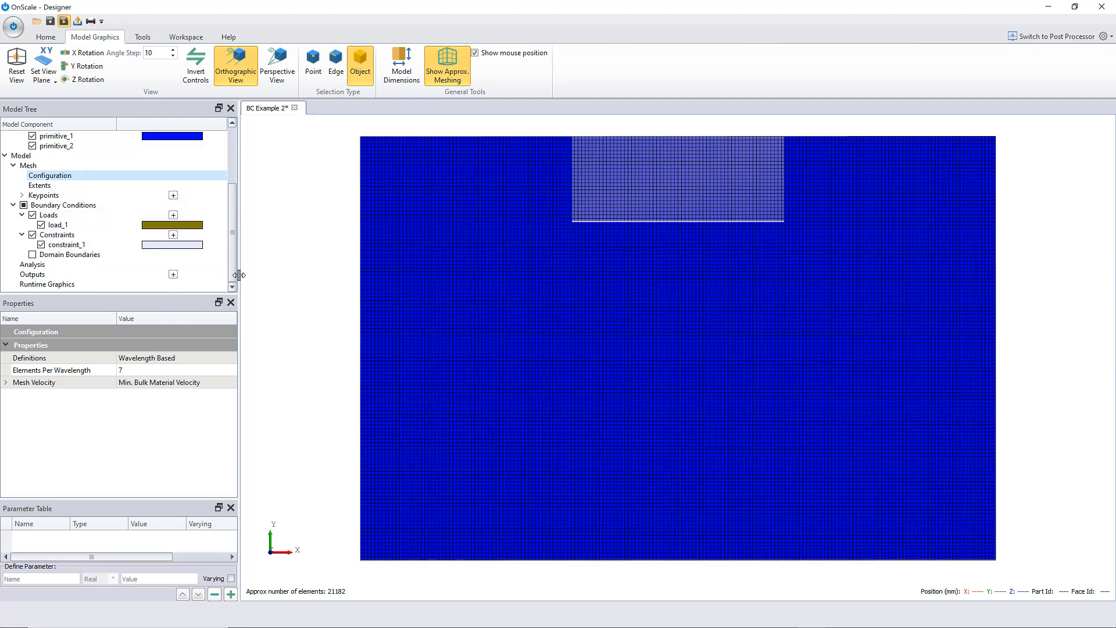
click(95, 266)
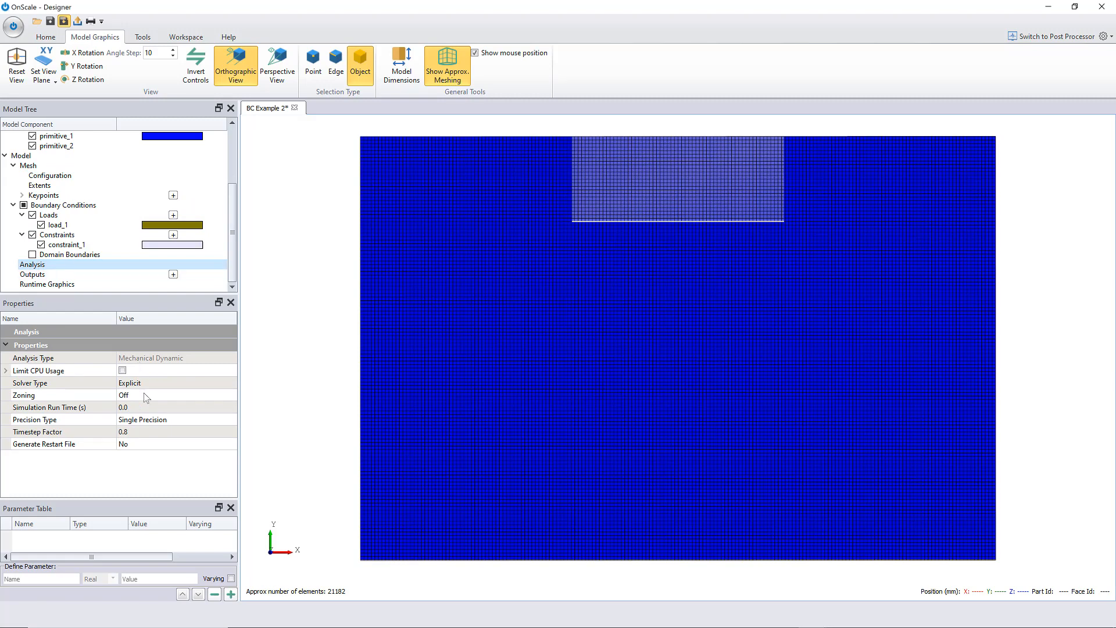
click(132, 407)
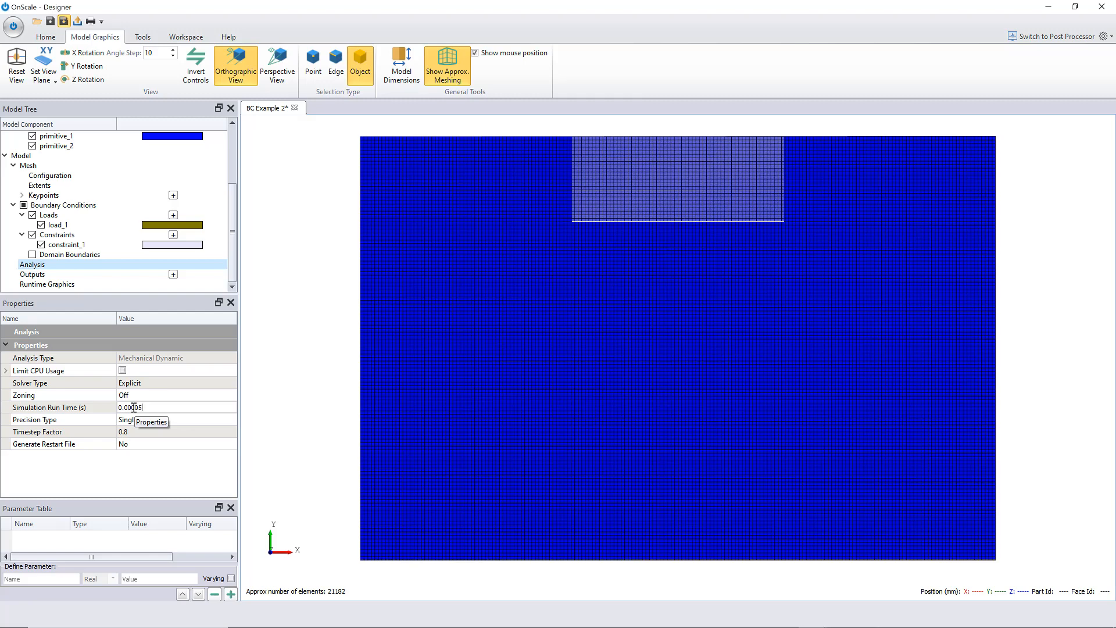
key(Return)
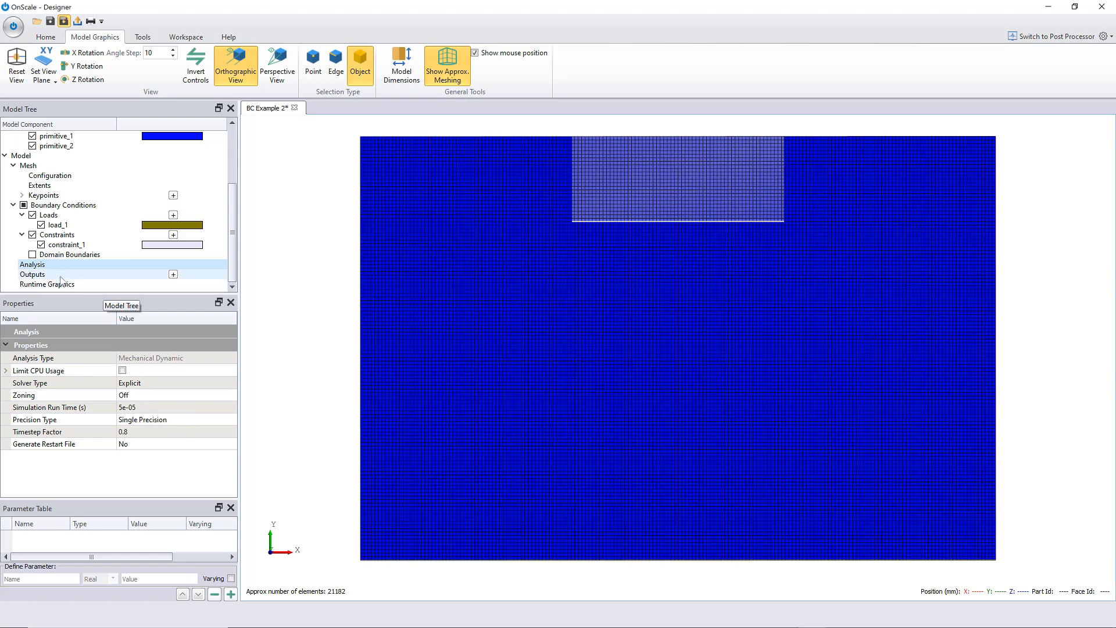
- Add an acoustic pressure time history output located at X 75, Y 50 mm in the block
click(155, 275)
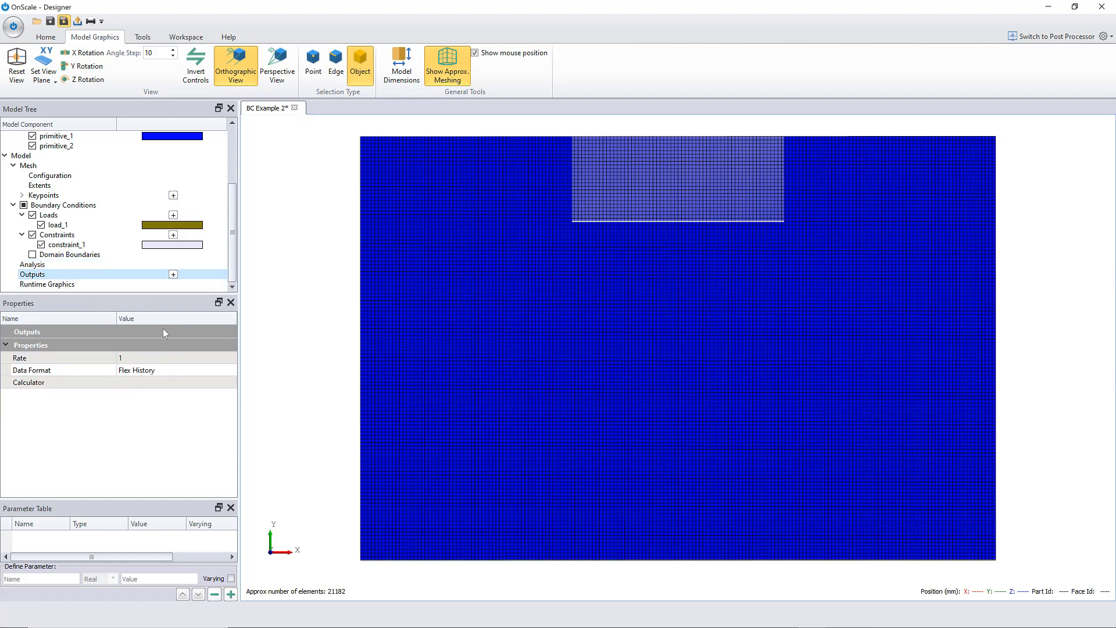
click(173, 274)
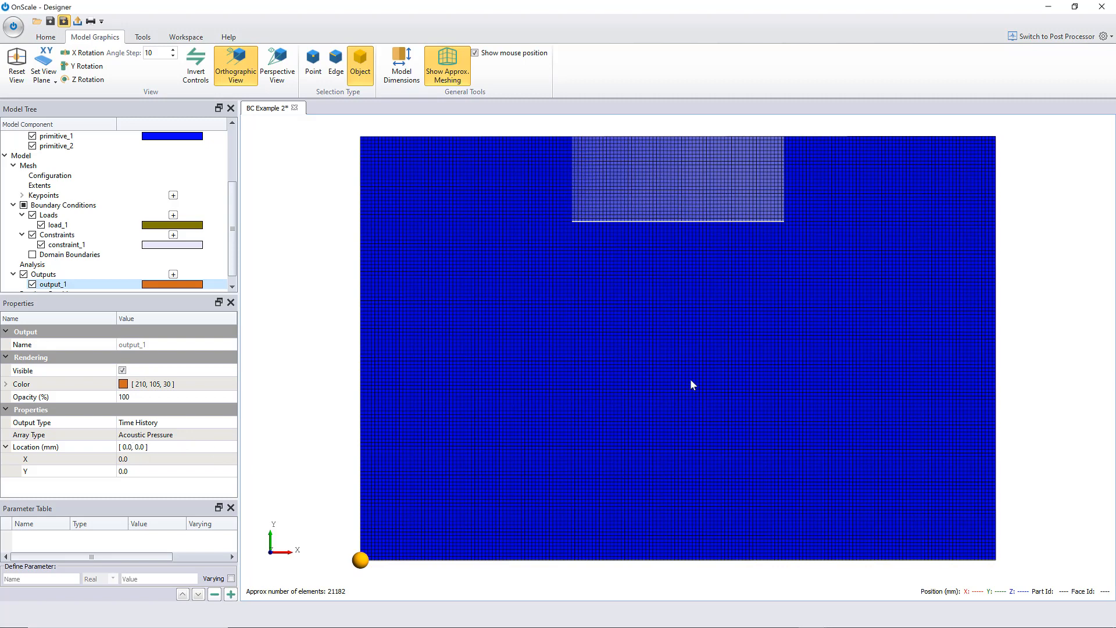
click(158, 460)
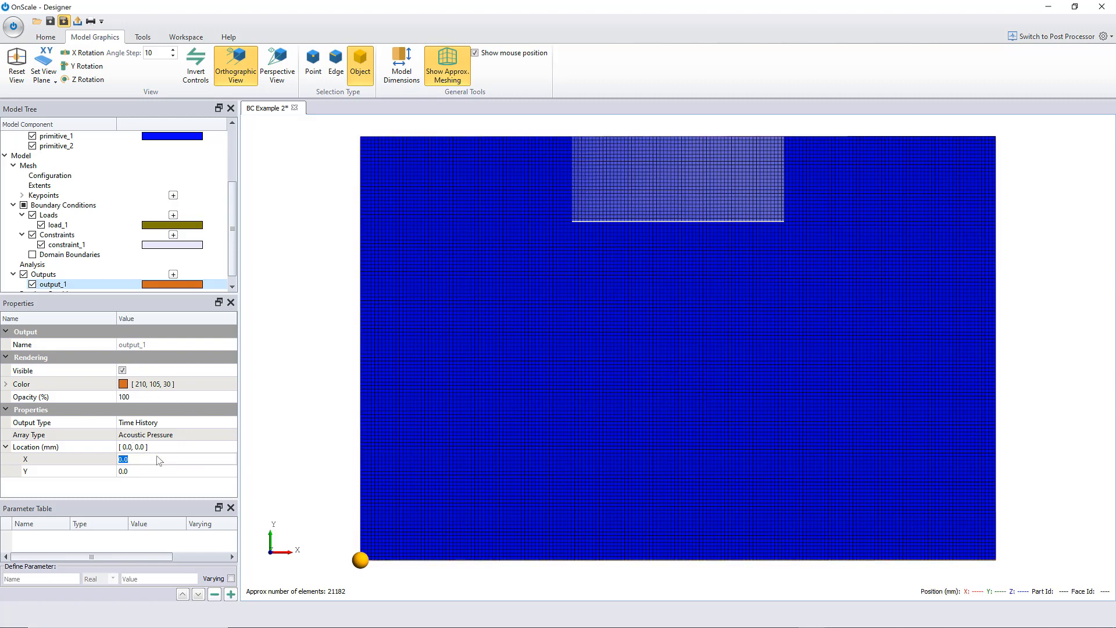
click(135, 471)
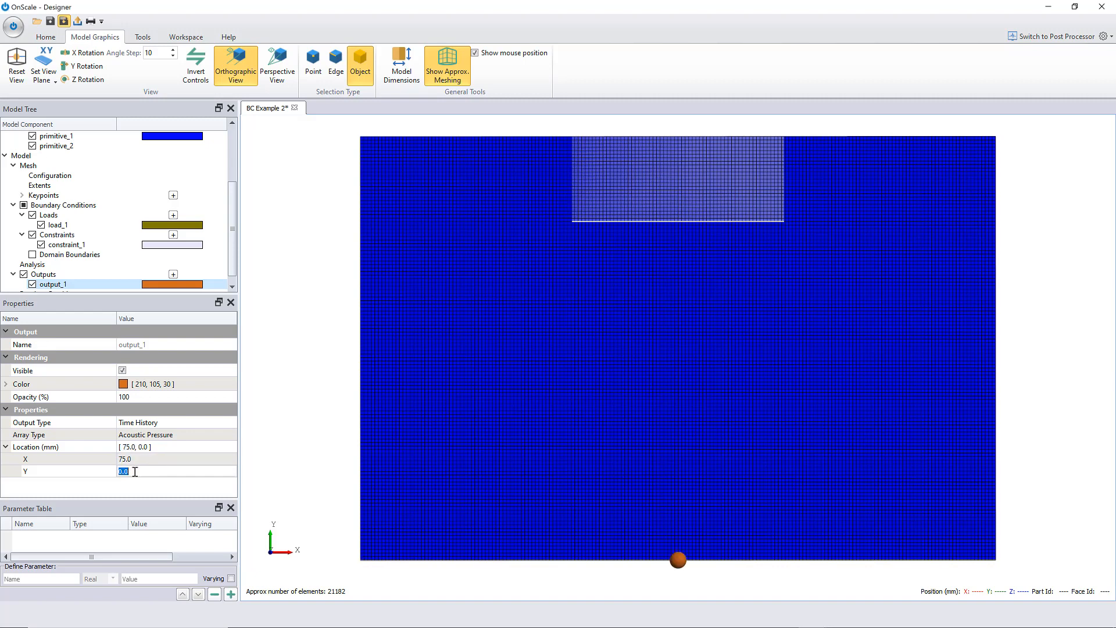
text(50)
key(Return)
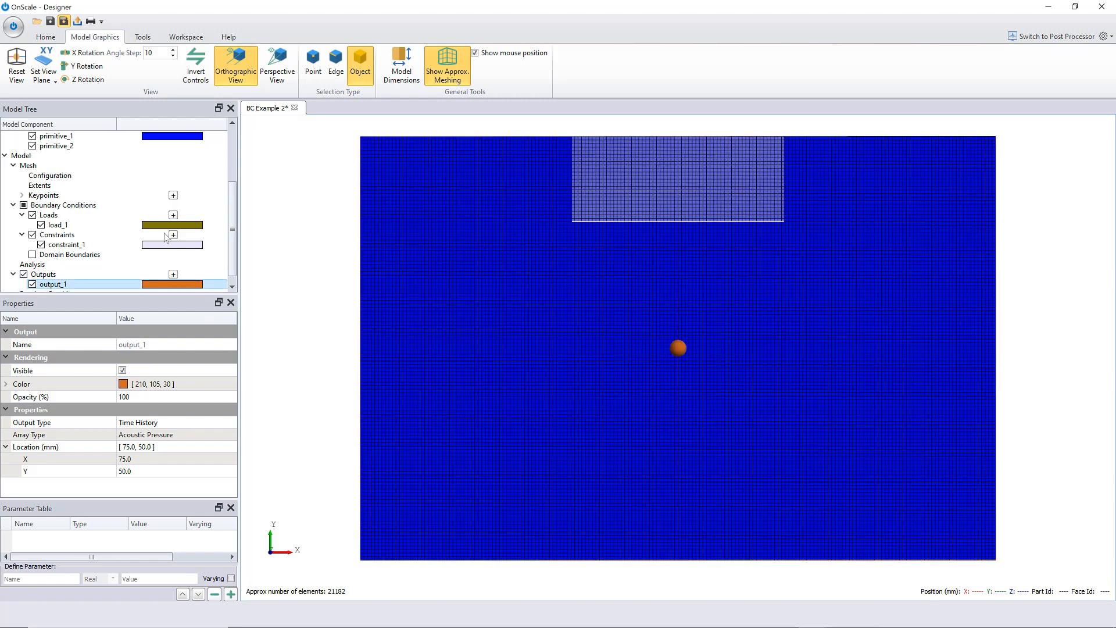
- Add a second output and set its output type to Data Snapshot, with Acoustic Pressure as the array type
scroll(192, 258, down, 1)
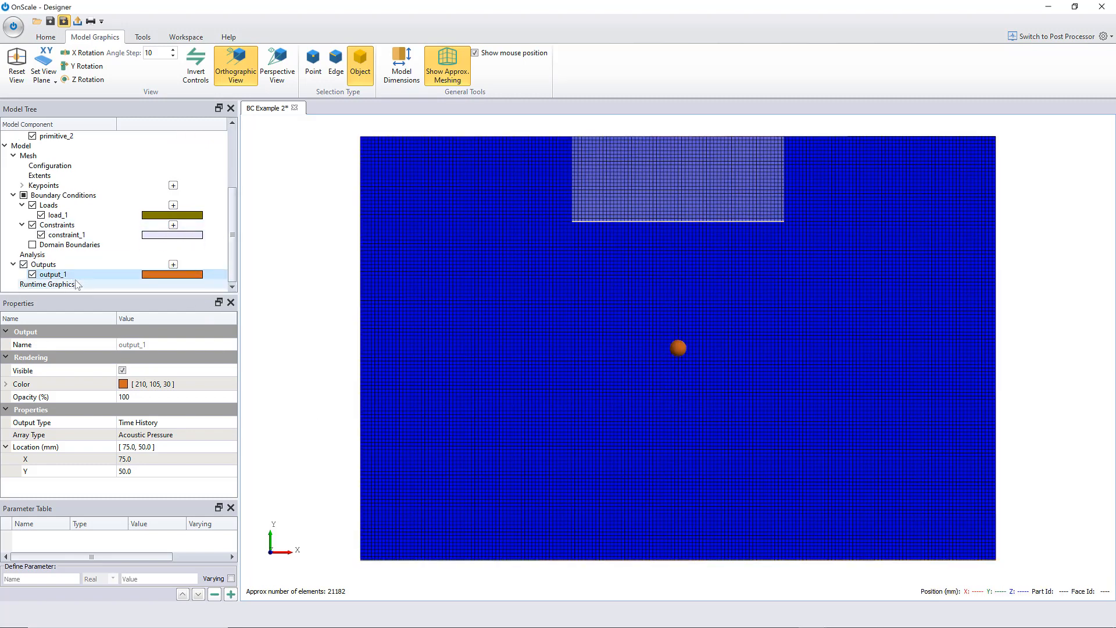
click(174, 264)
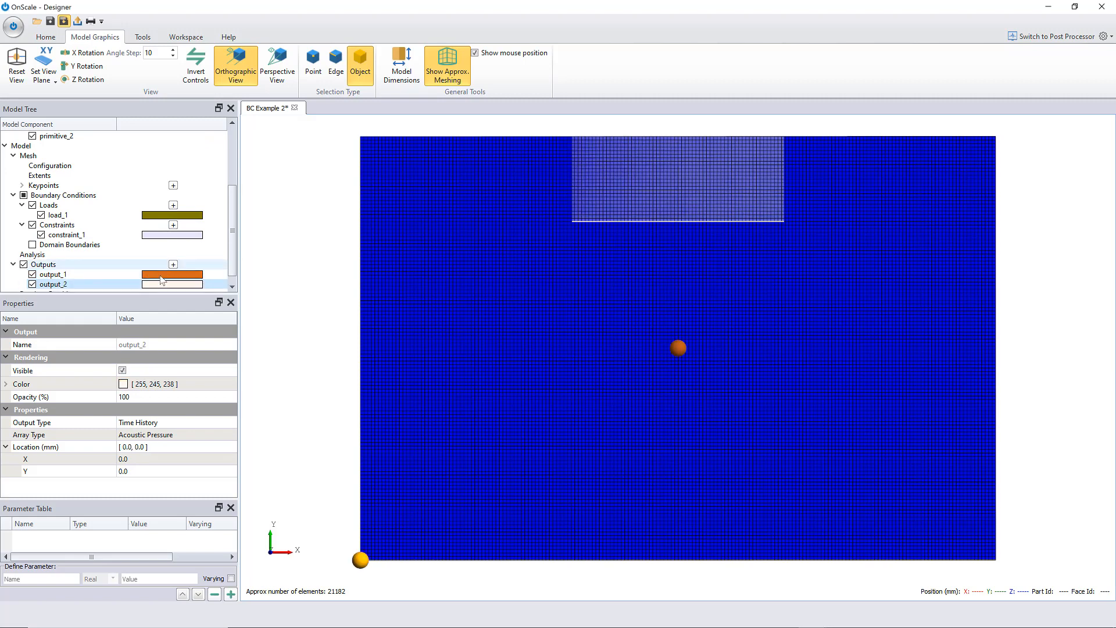
click(155, 425)
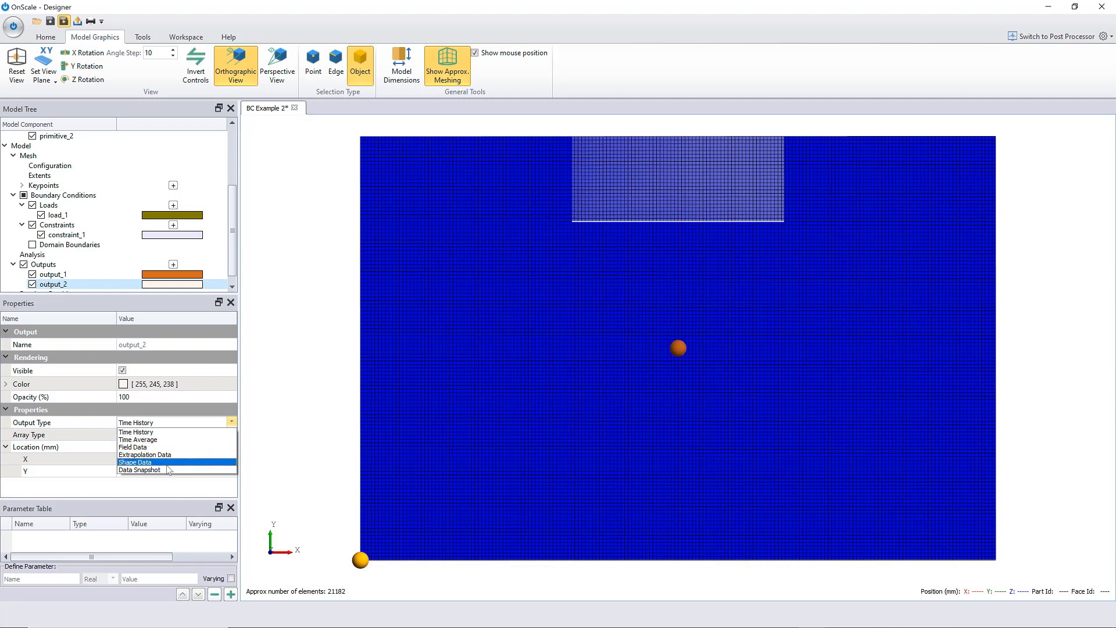
click(164, 468)
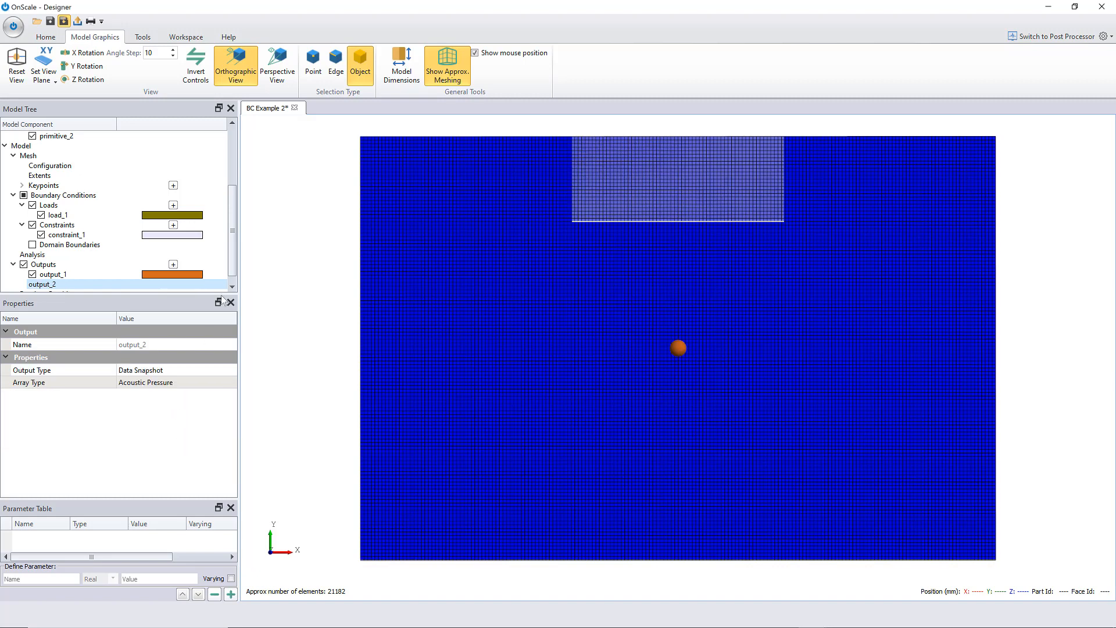
- Configure the runtime graphics with 2 views in a Vertical Split layout
scroll(122, 288, down, 1)
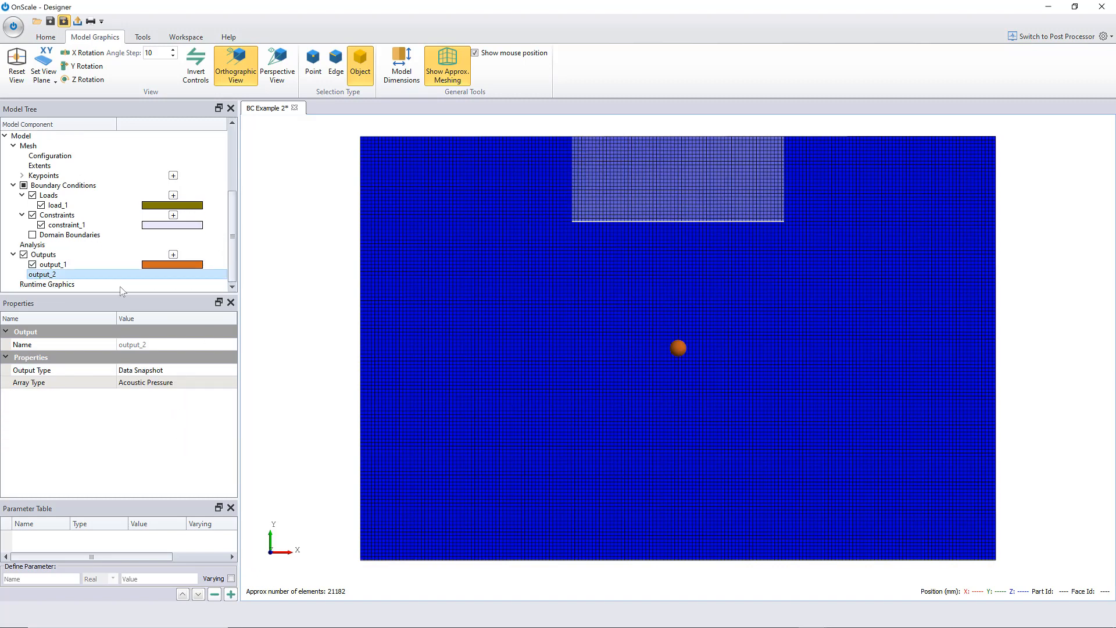
click(71, 284)
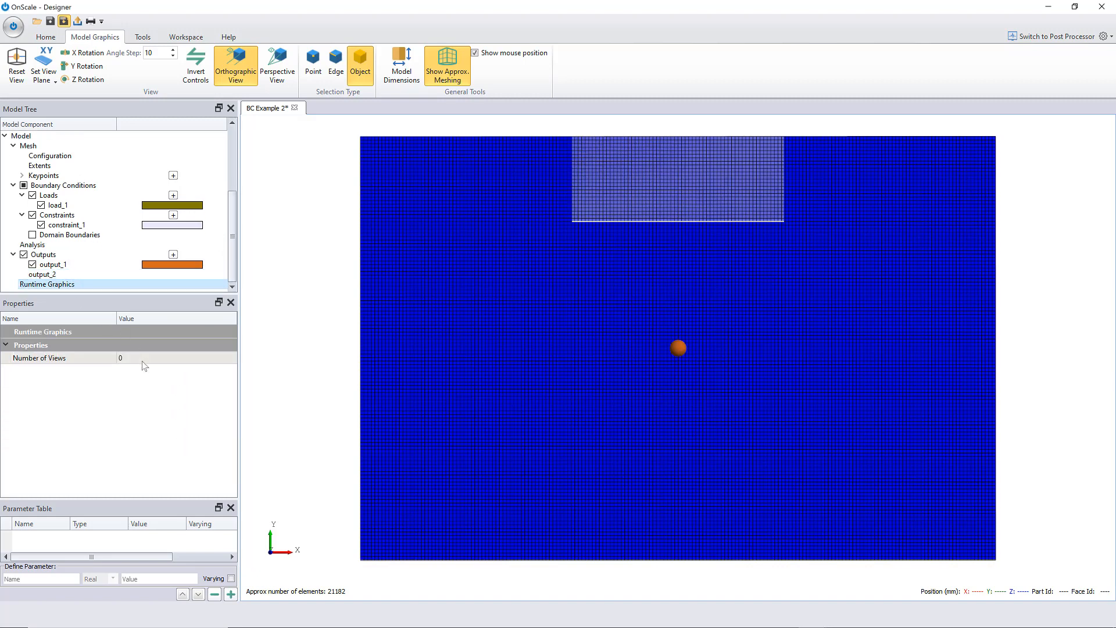
click(142, 361)
text(2)
key(Return)
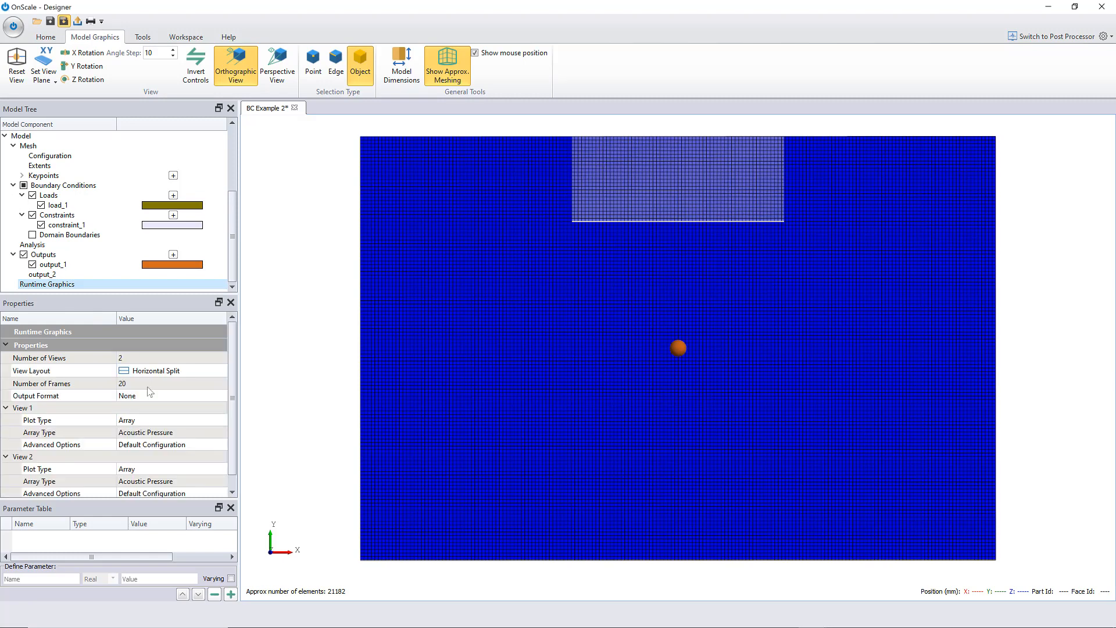
click(177, 372)
click(183, 372)
click(185, 389)
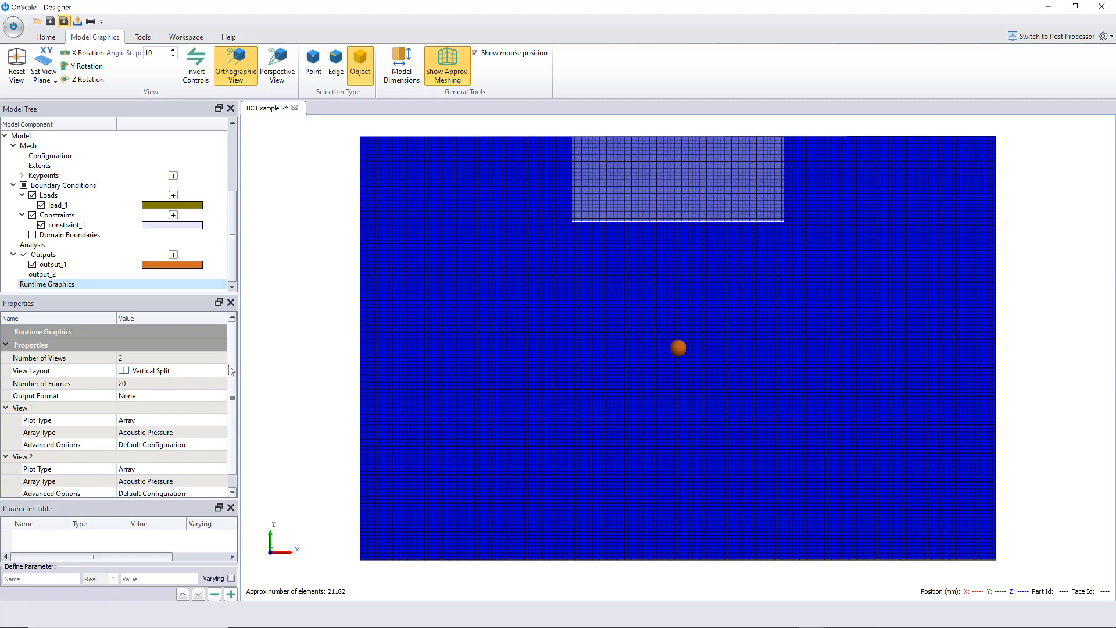
- Set View 1 of the runtime graphics to plot the time history of output_1
scroll(229, 378, down, 1)
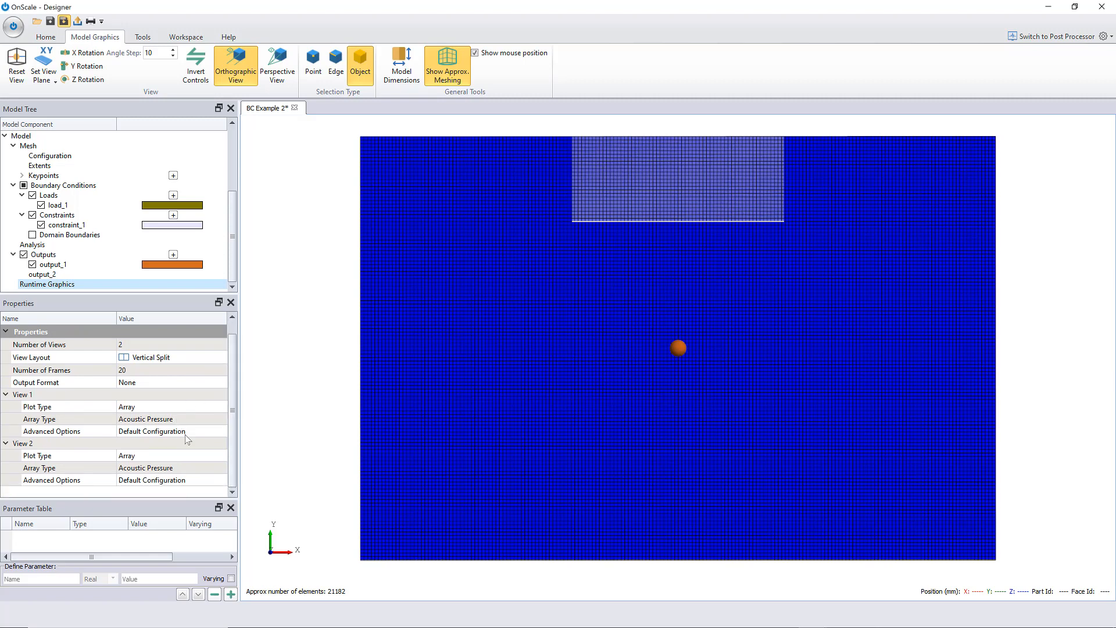
click(162, 406)
click(161, 407)
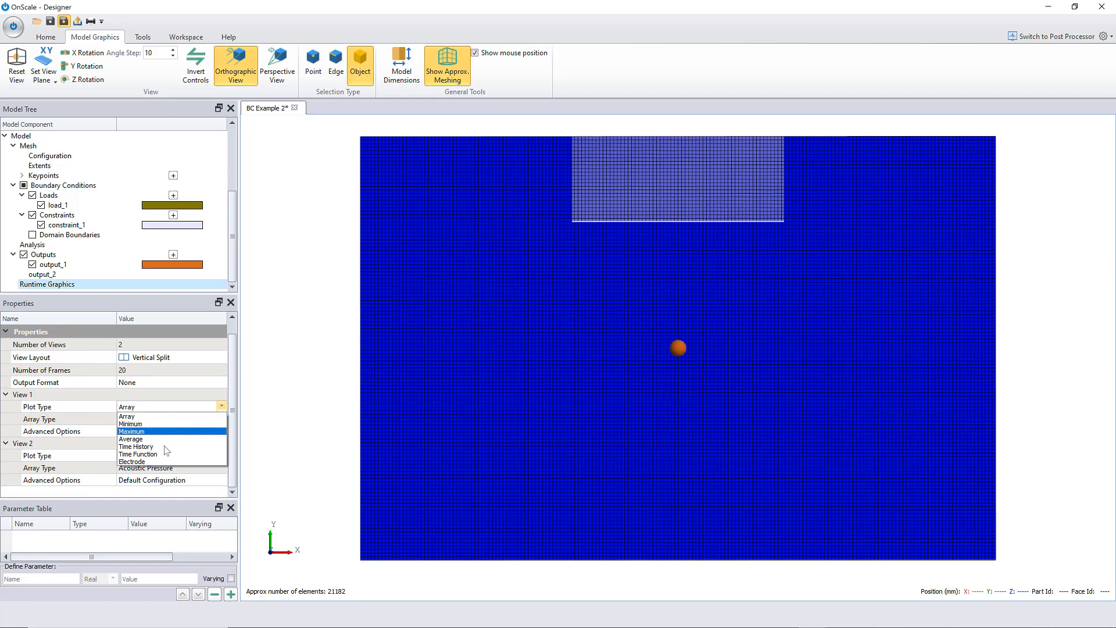
click(165, 447)
click(149, 420)
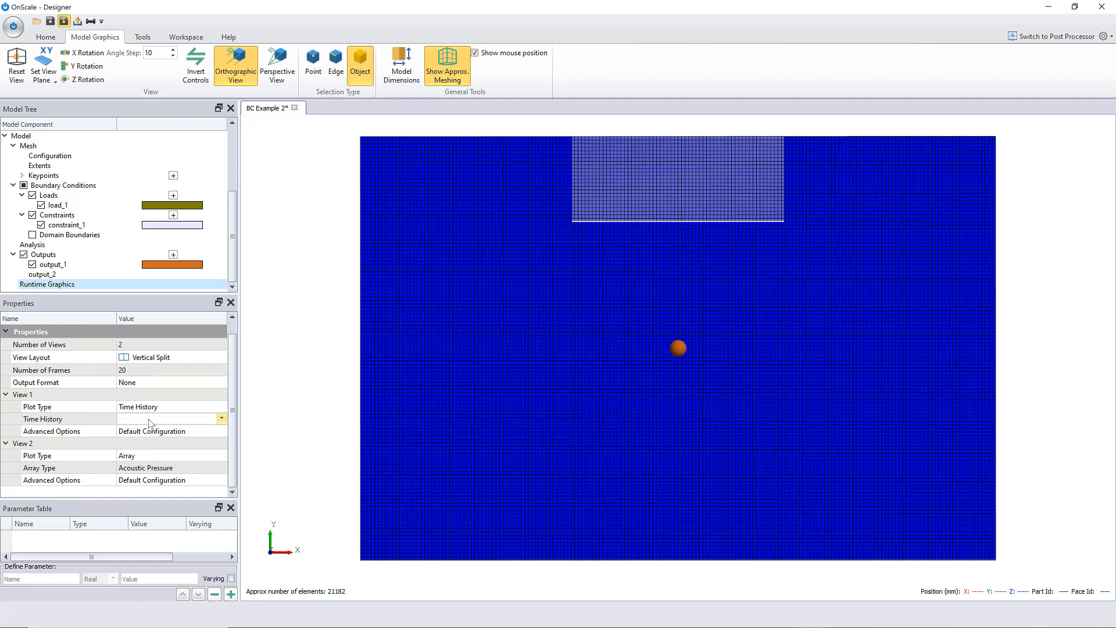
click(148, 421)
click(145, 430)
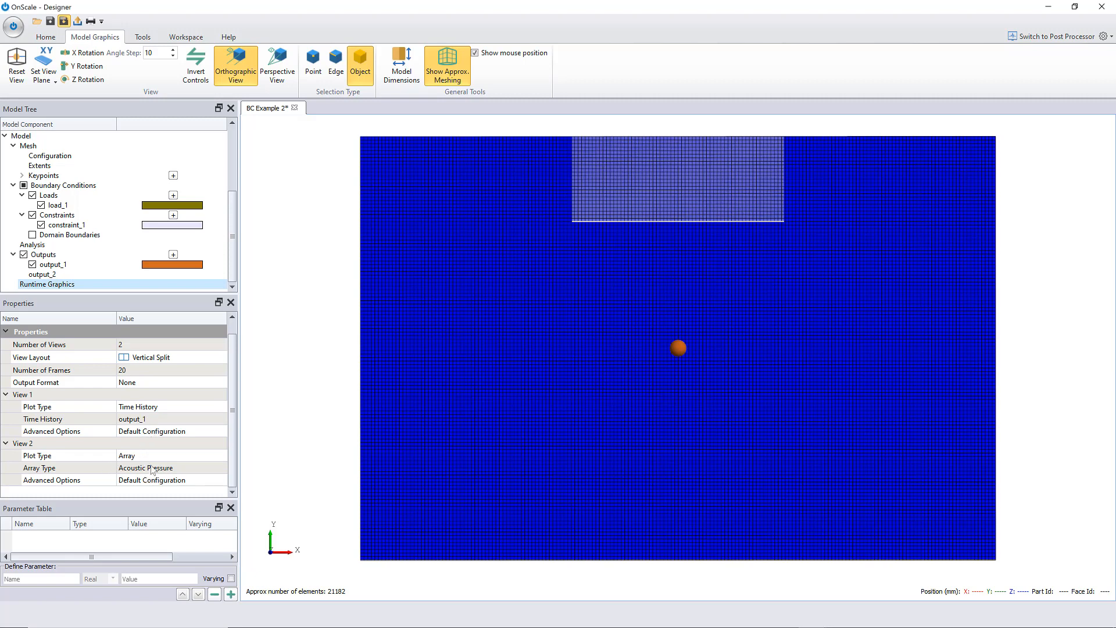
- Save the project and run the simulation locally
key(ctrl+s)
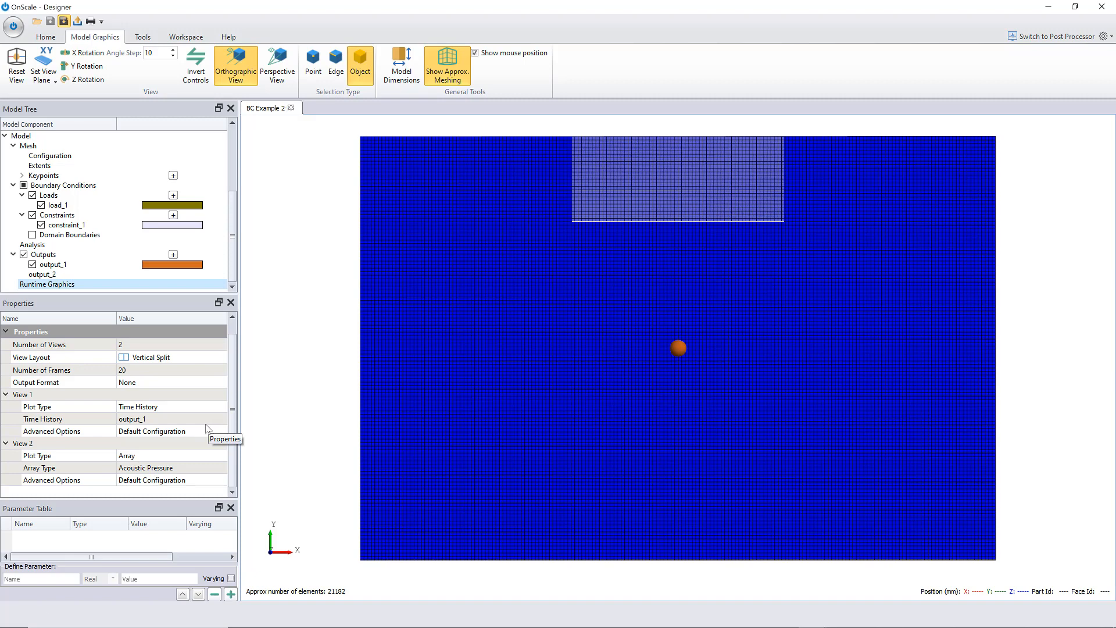
click(46, 39)
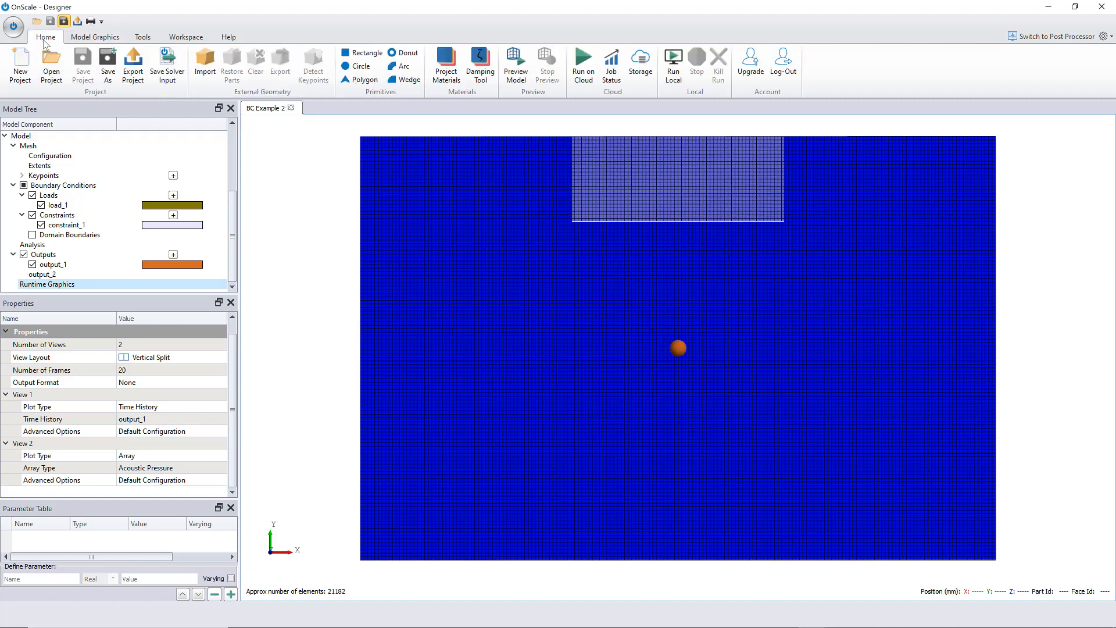
click(674, 63)
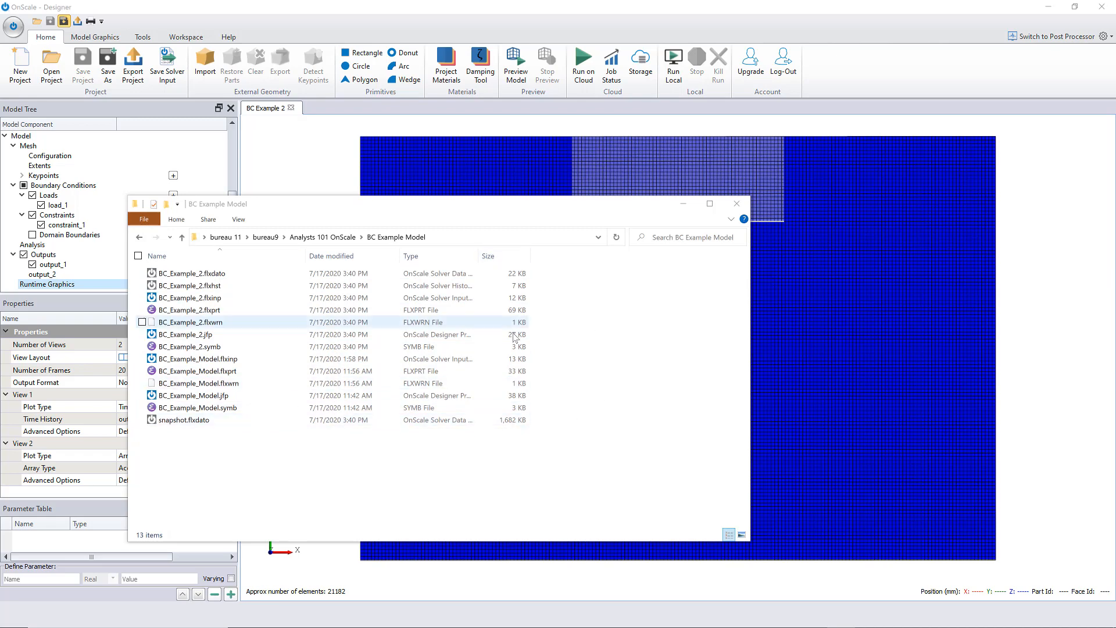
- Select the BC_Example_2.jfp project file in the BC Example Model folder
click(176, 335)
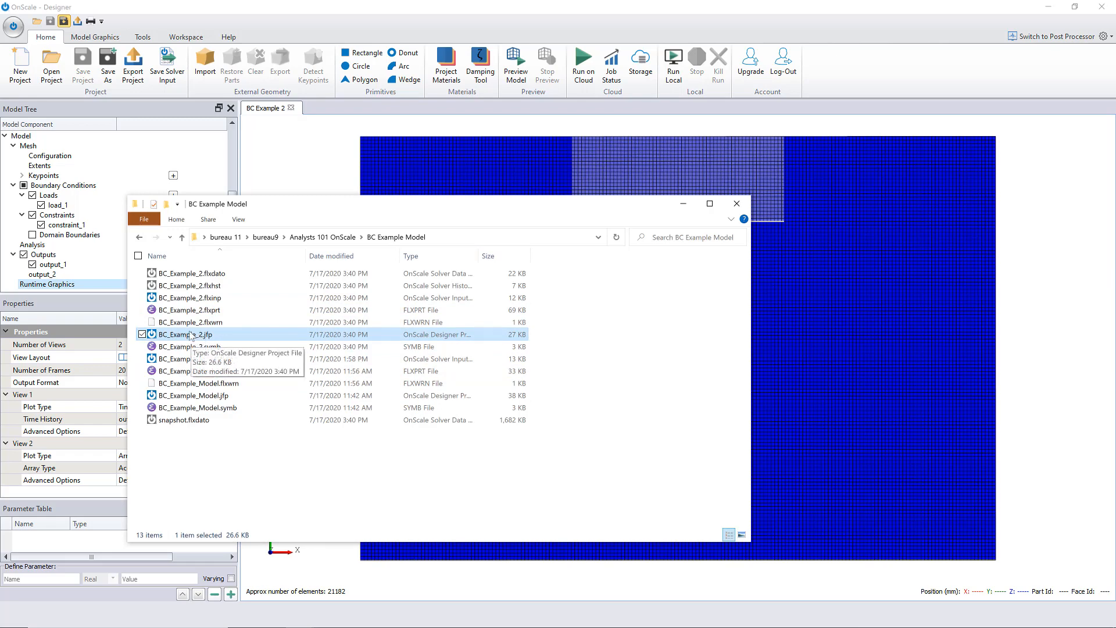
- Open the BC_Example_2.flxinp solver input file in OnScale Analyst and maximize its window
click(181, 299)
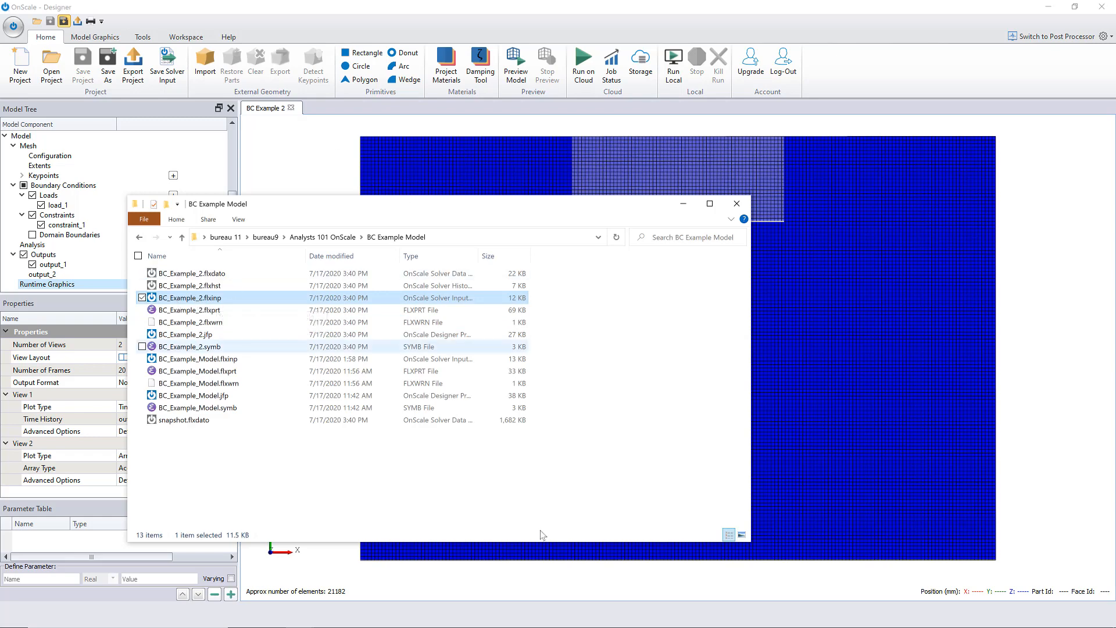
double_click(226, 299)
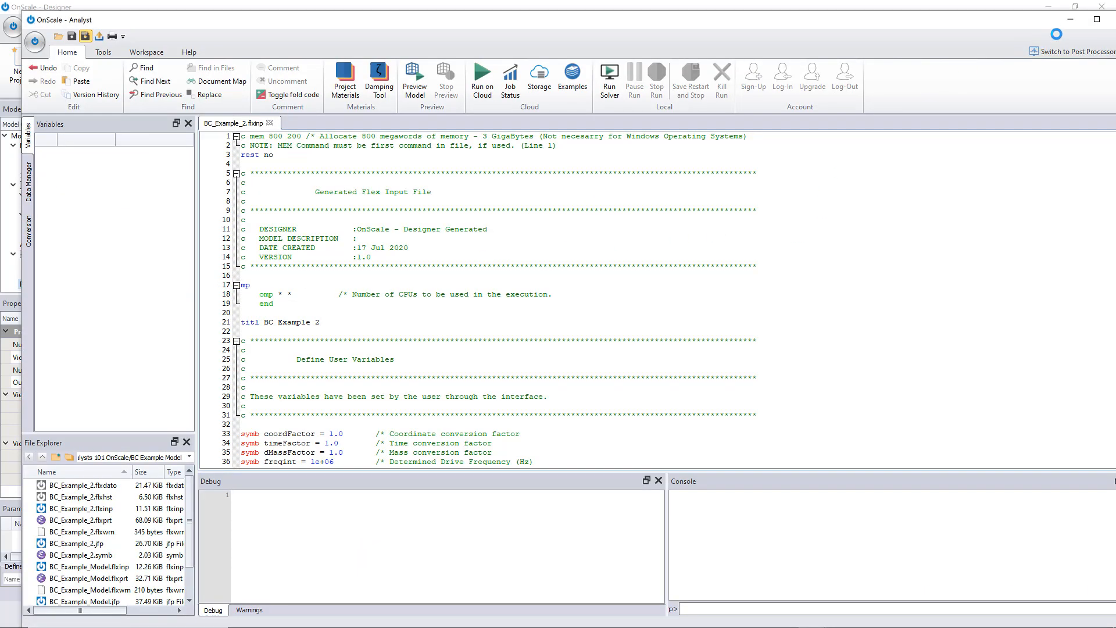
click(1097, 20)
- Examine the input file's header, user variables, meshing definitions, geometry locations and X and Y keypoint sections
scroll(606, 214, down, 6)
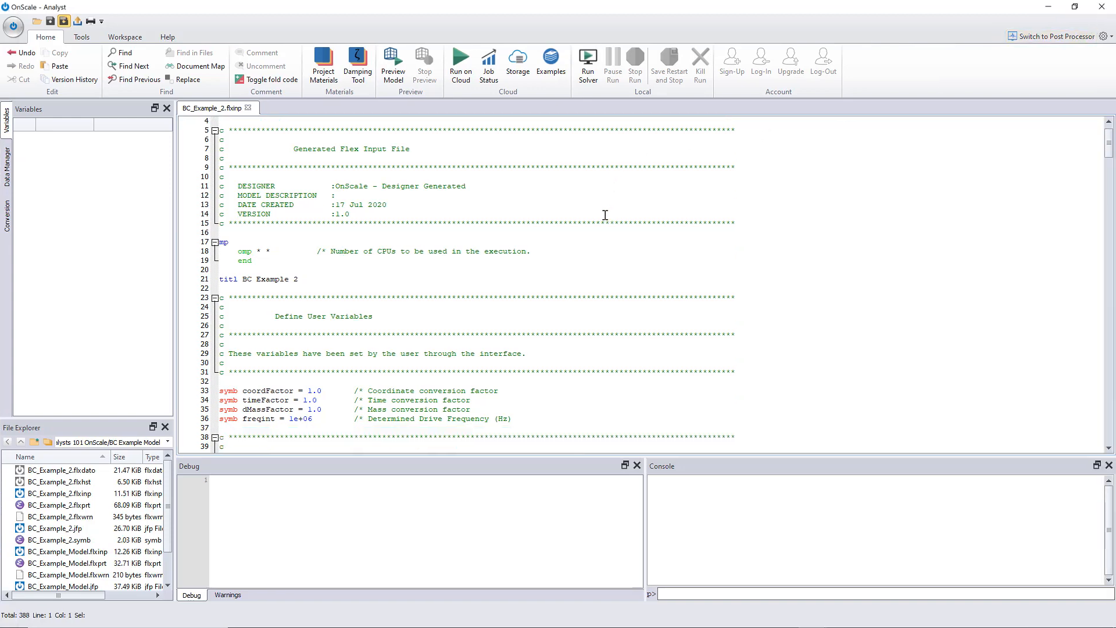
scroll(352, 257, down, 3)
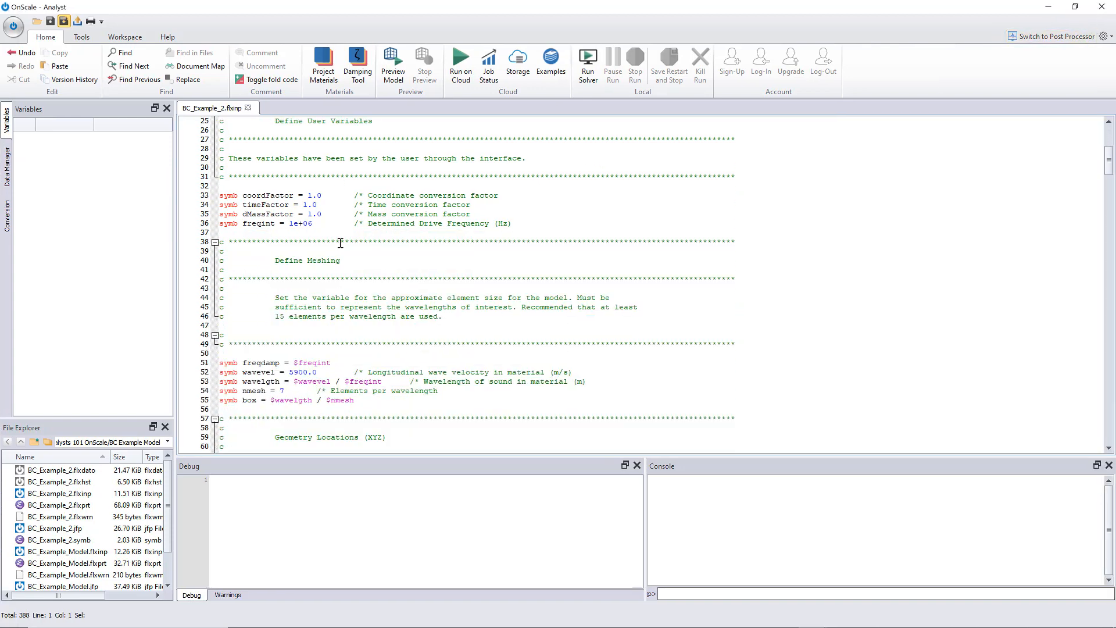
scroll(290, 207, up, 9)
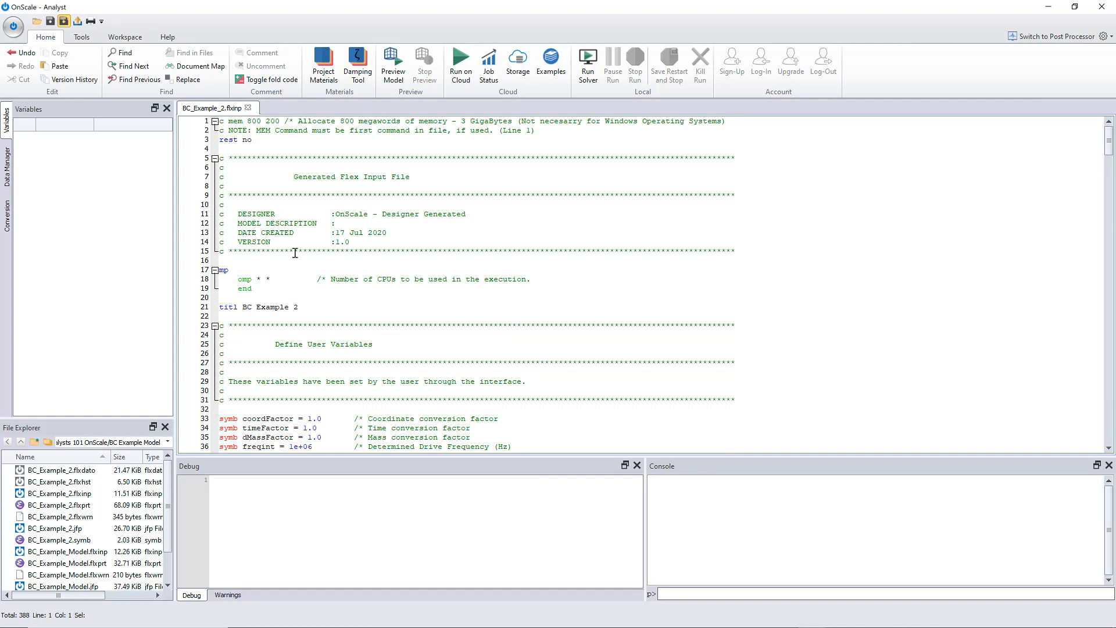
scroll(295, 253, down, 8)
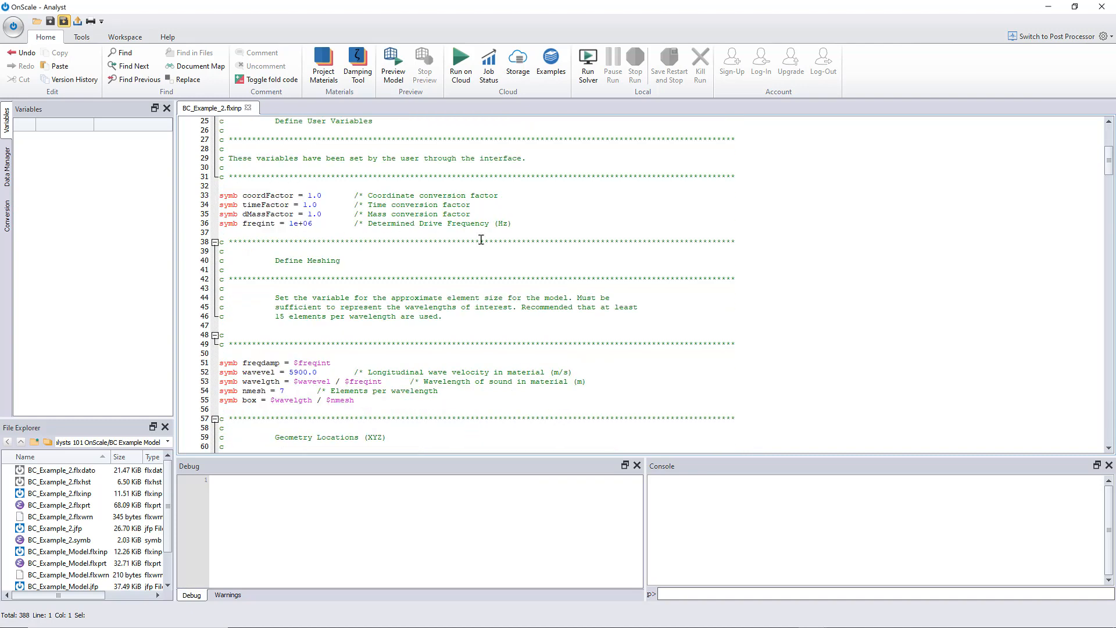
scroll(521, 239, down, 2)
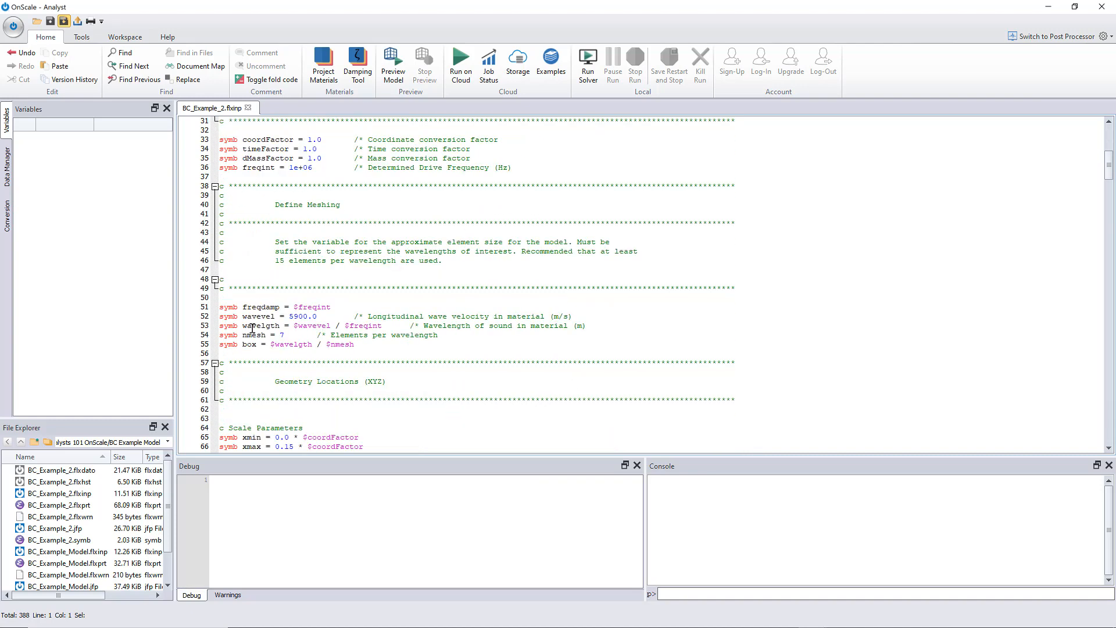
scroll(291, 309, down, 4)
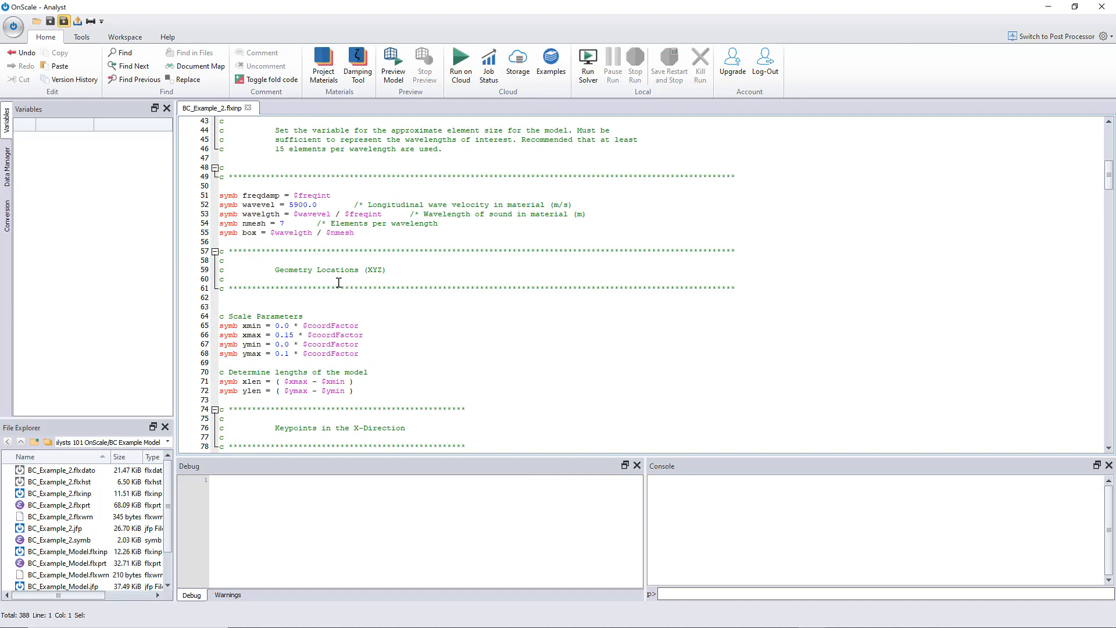
scroll(338, 283, down, 9)
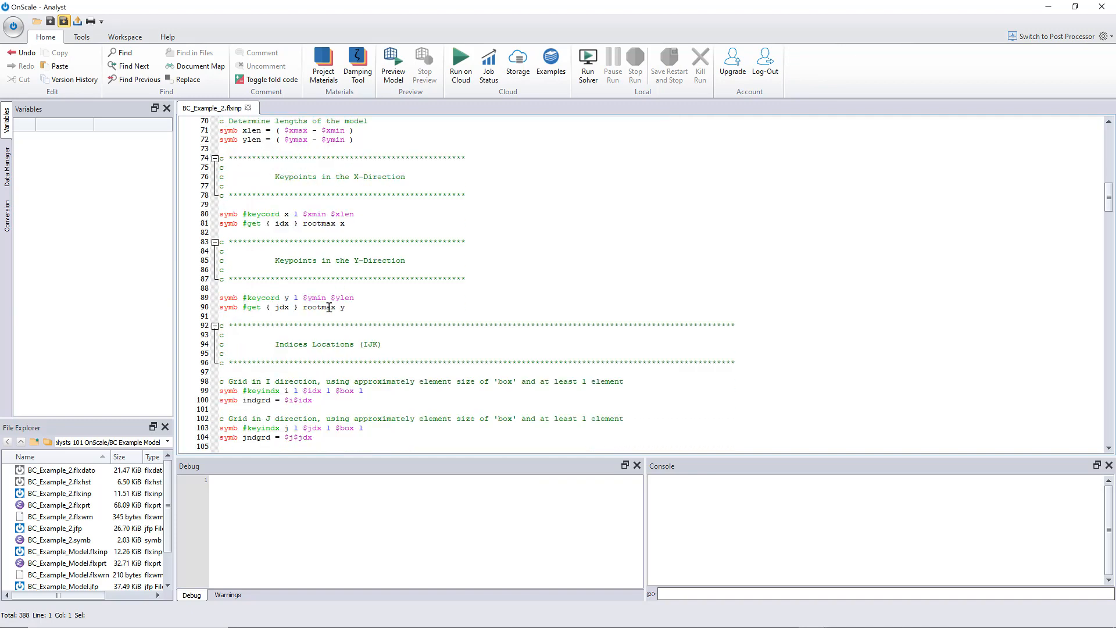
scroll(320, 296, up, 1)
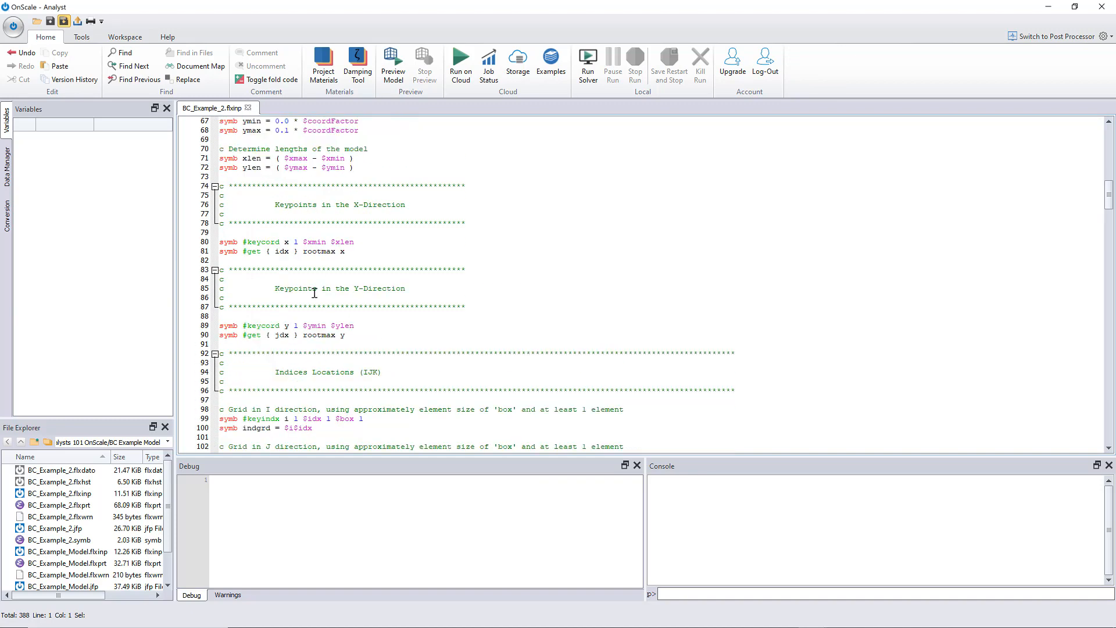
scroll(303, 256, up, 1)
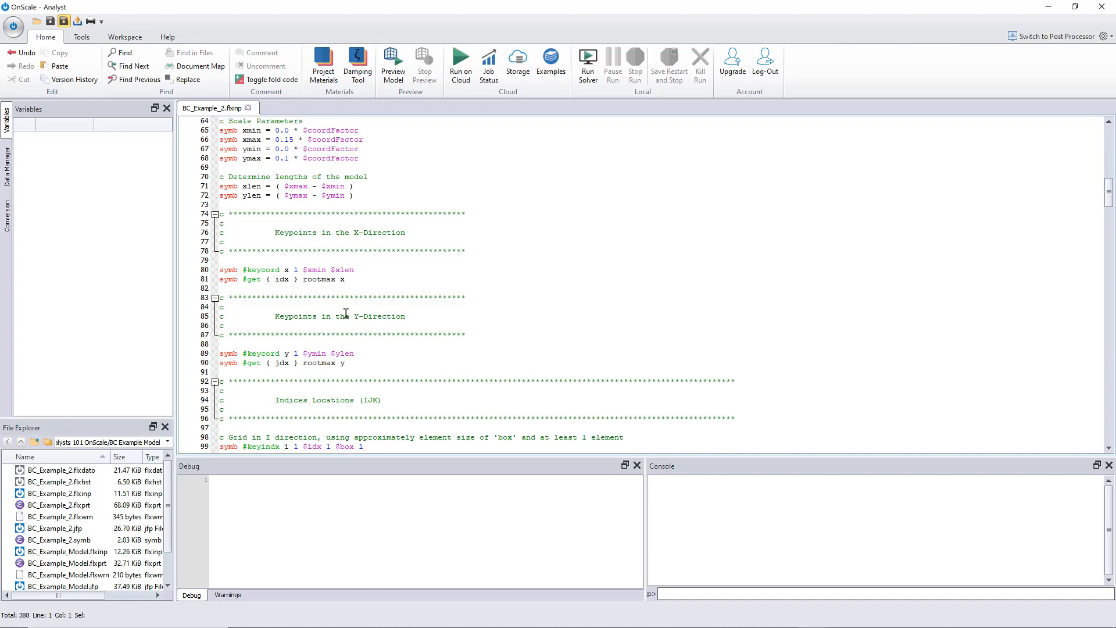
- Examine the Indices Locations, GCON Grid & Geometry Allocation and Driving Conditions sections, including the timefunc_1 function
scroll(303, 337, down, 3)
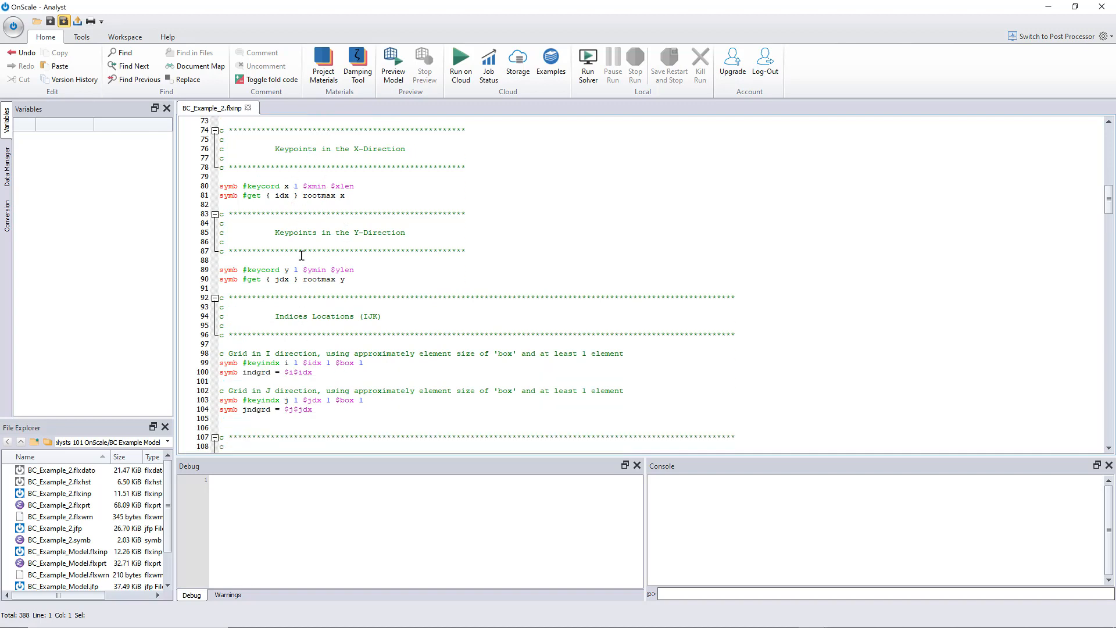
scroll(309, 258, down, 5)
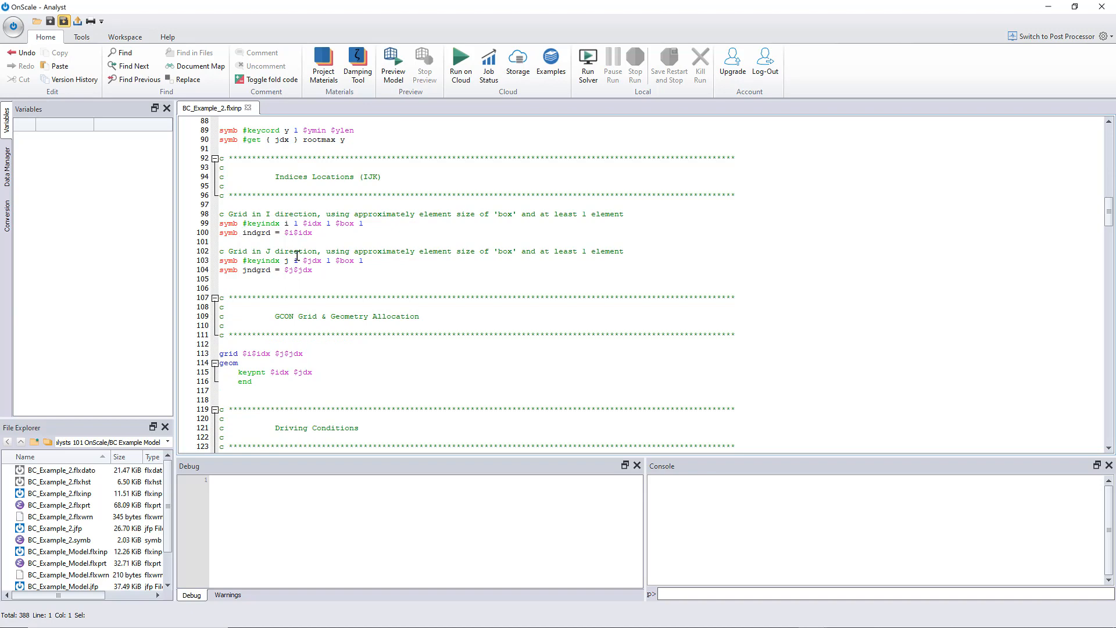
scroll(298, 249, down, 5)
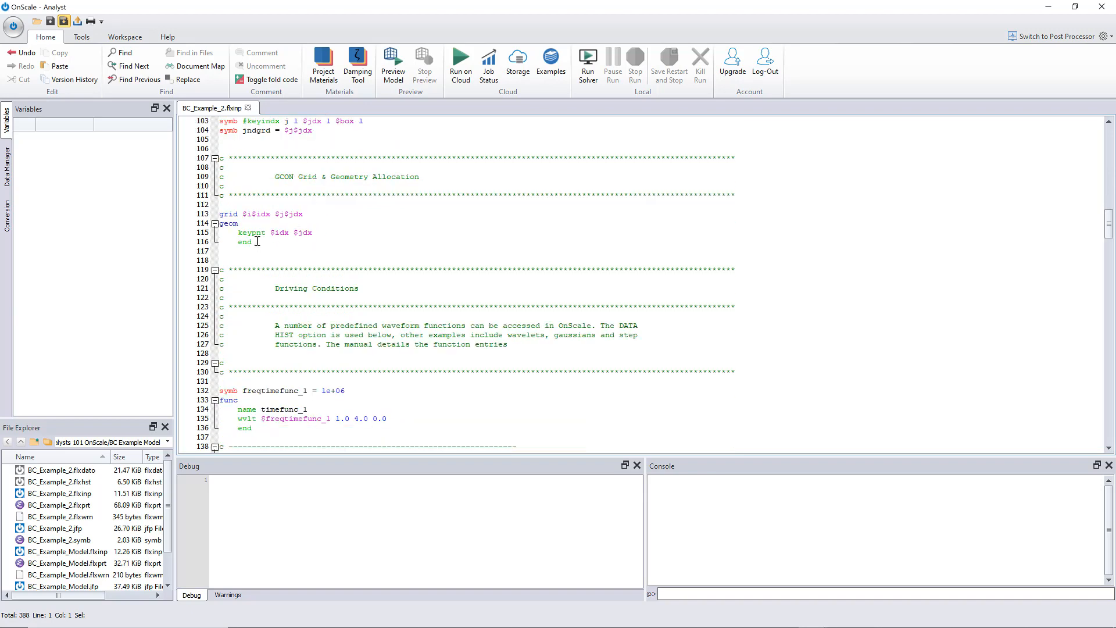
scroll(250, 250, down, 8)
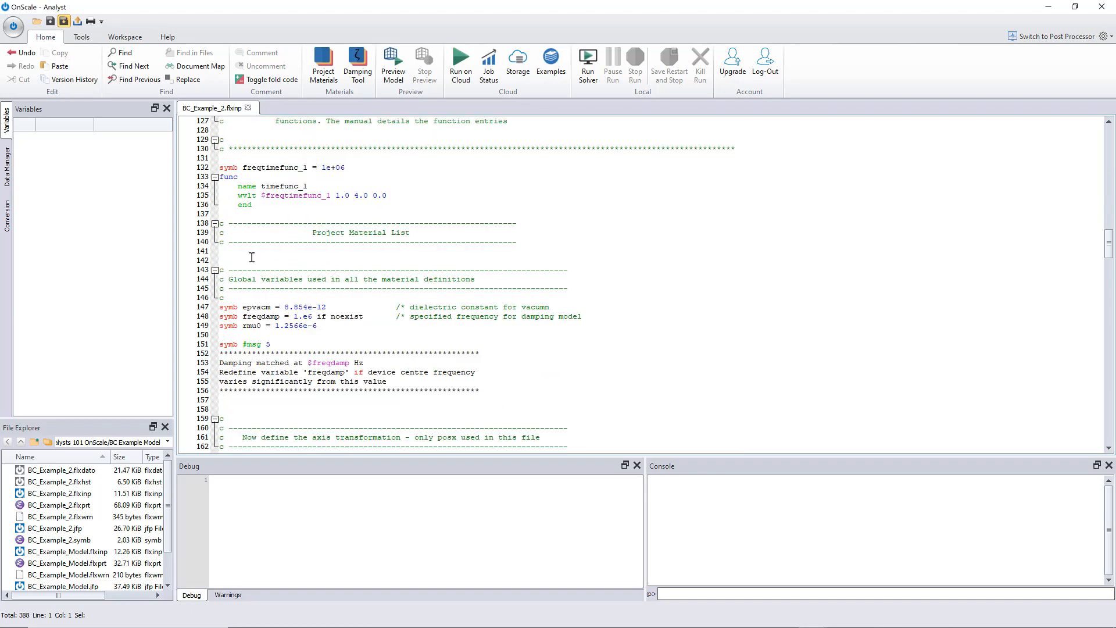
scroll(250, 253, up, 4)
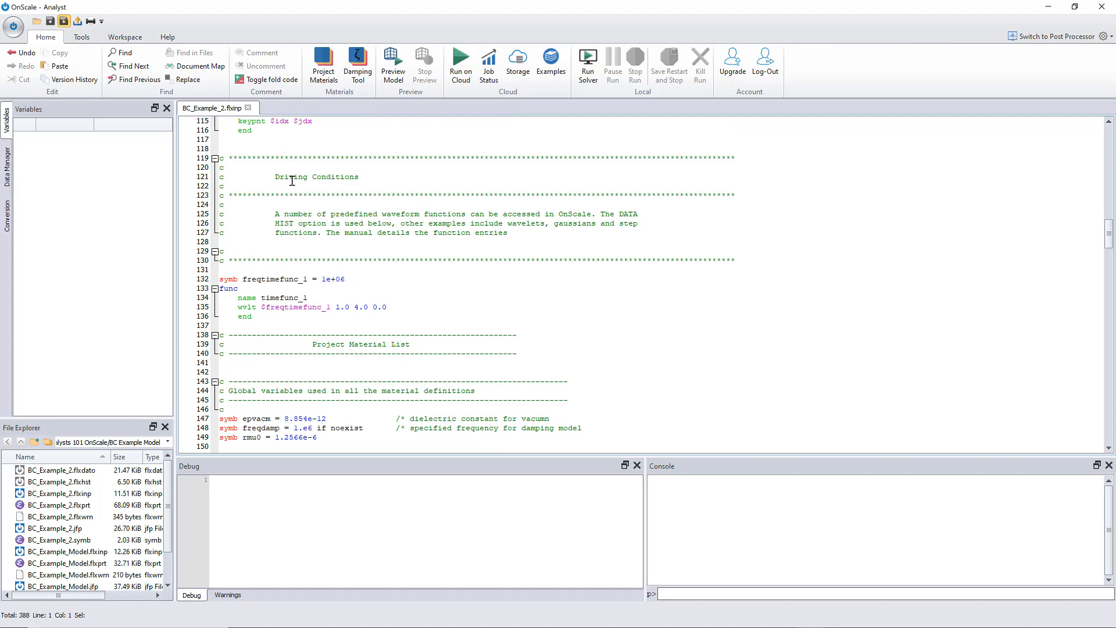
scroll(280, 200, up, 2)
scroll(276, 233, up, 1)
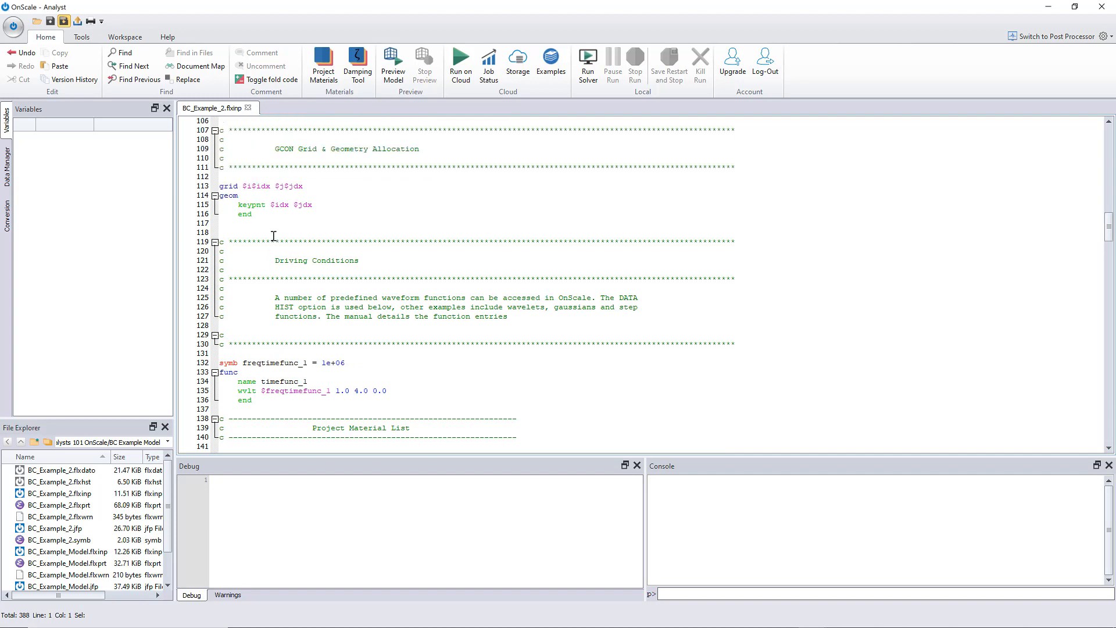
scroll(274, 239, down, 5)
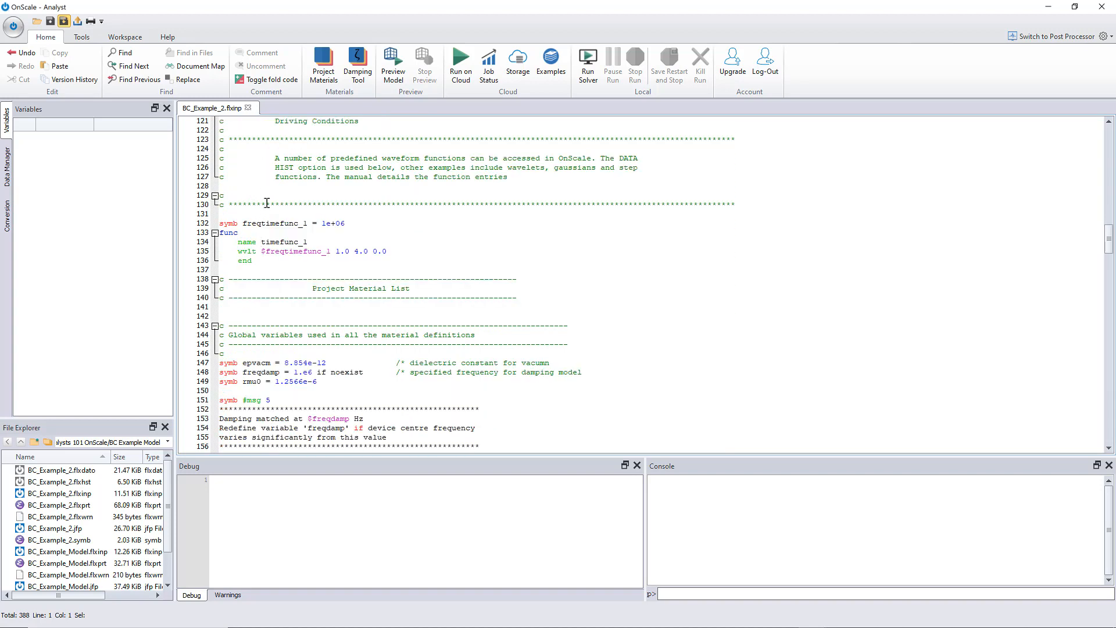
scroll(269, 221, down, 2)
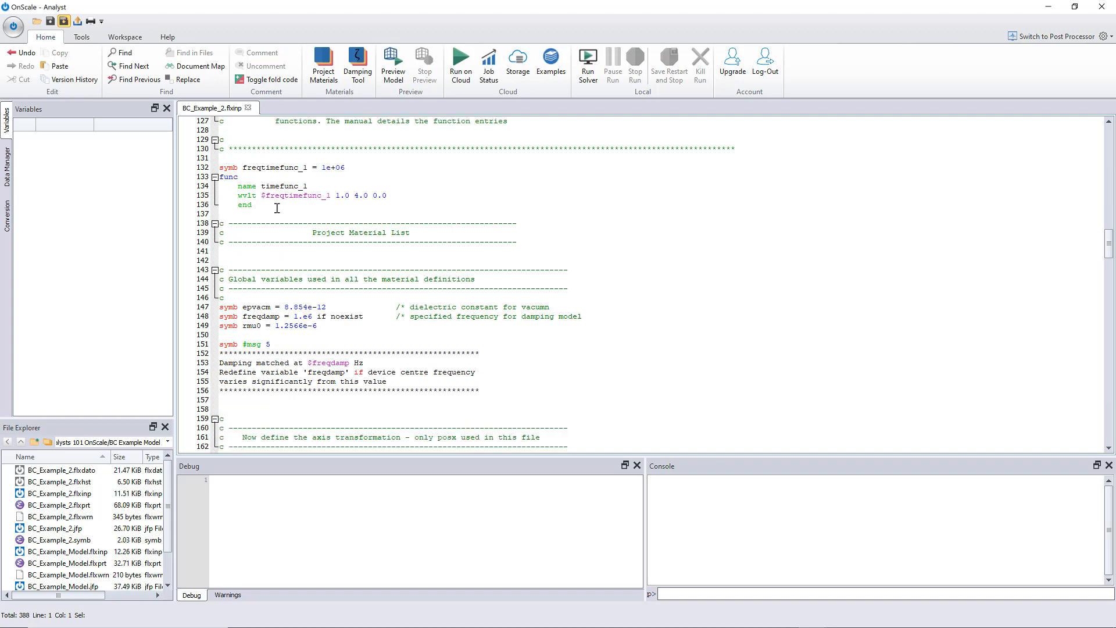
- Review the Project Material List section, covering the axis transformation and the steel material properties
scroll(277, 209, down, 5)
scroll(250, 223, down, 7)
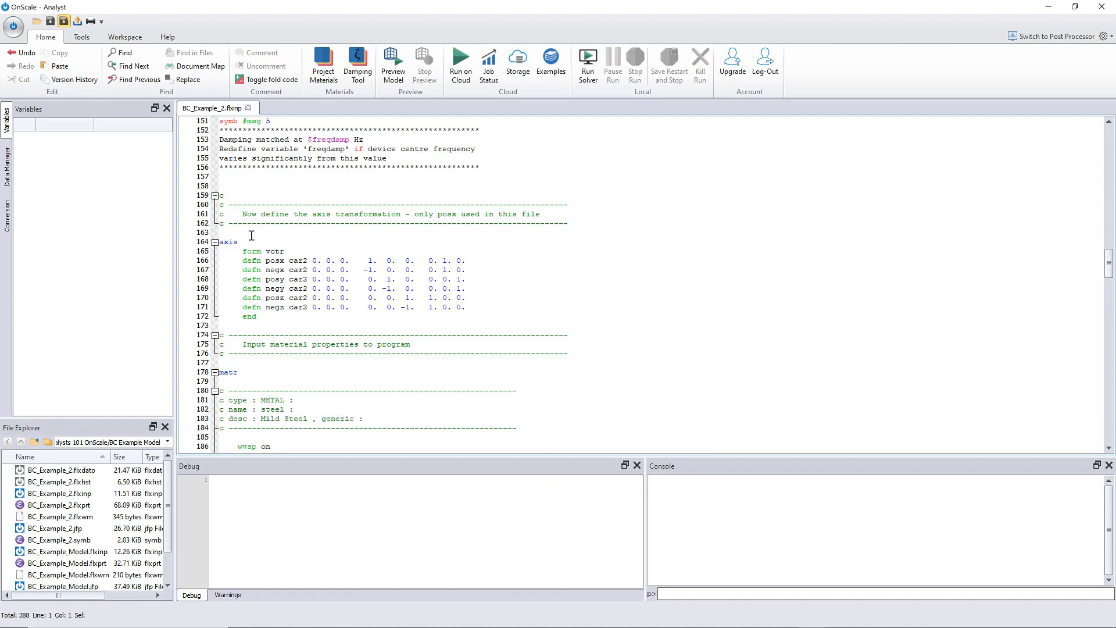
scroll(231, 207, down, 6)
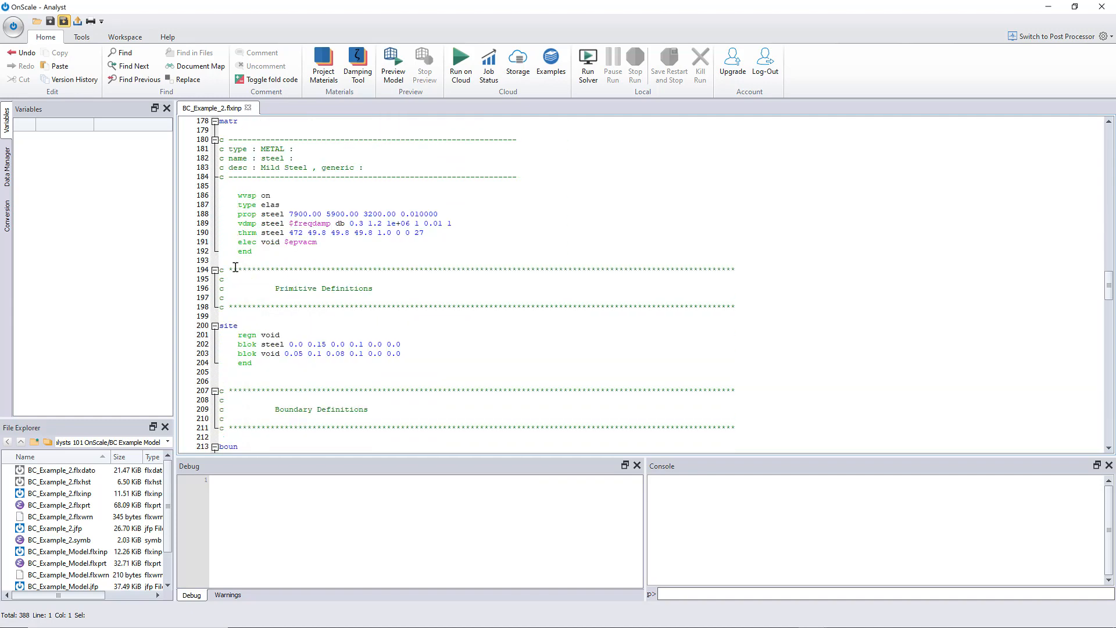
scroll(258, 233, up, 5)
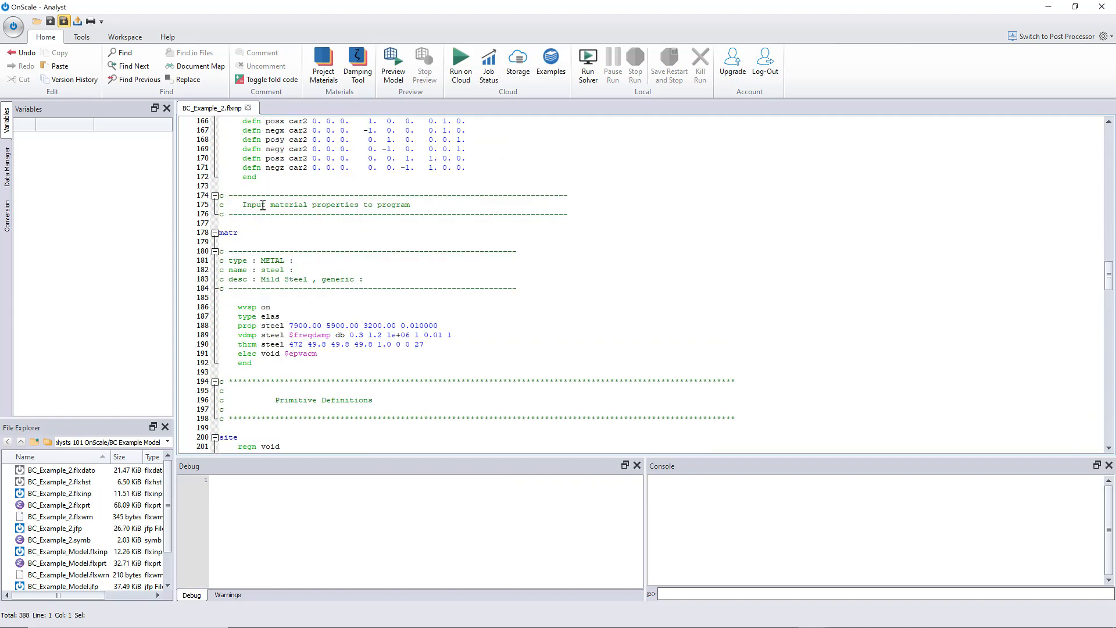
- Review the Primitive Definitions section and highlight the site block that defines the steel and void blocks
scroll(252, 247, down, 4)
scroll(270, 246, down, 4)
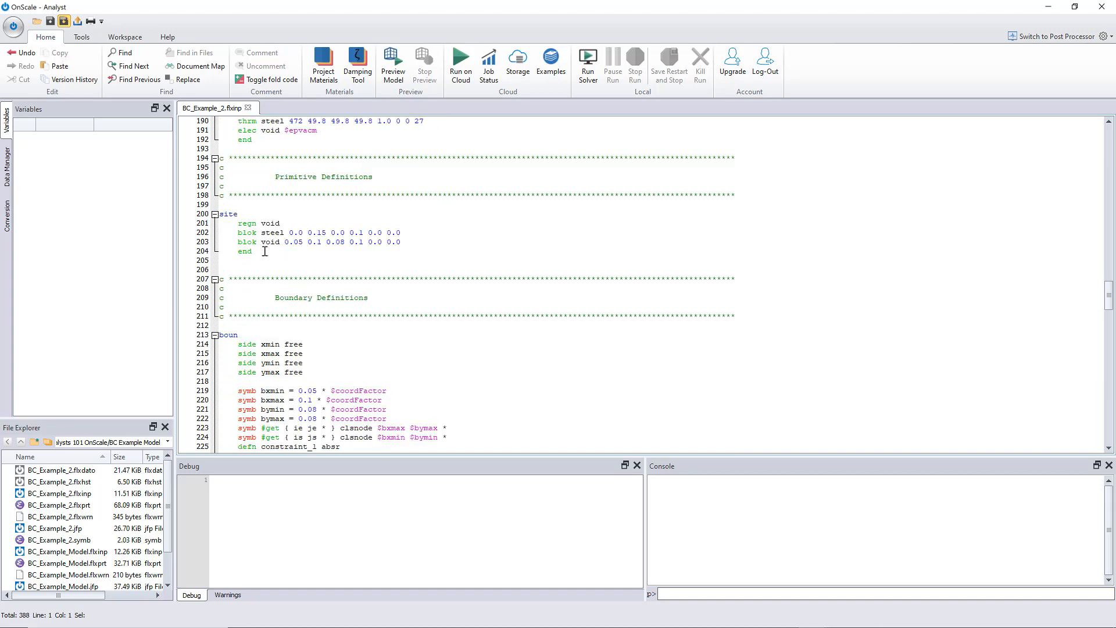
scroll(266, 243, up, 1)
scroll(262, 240, down, 1)
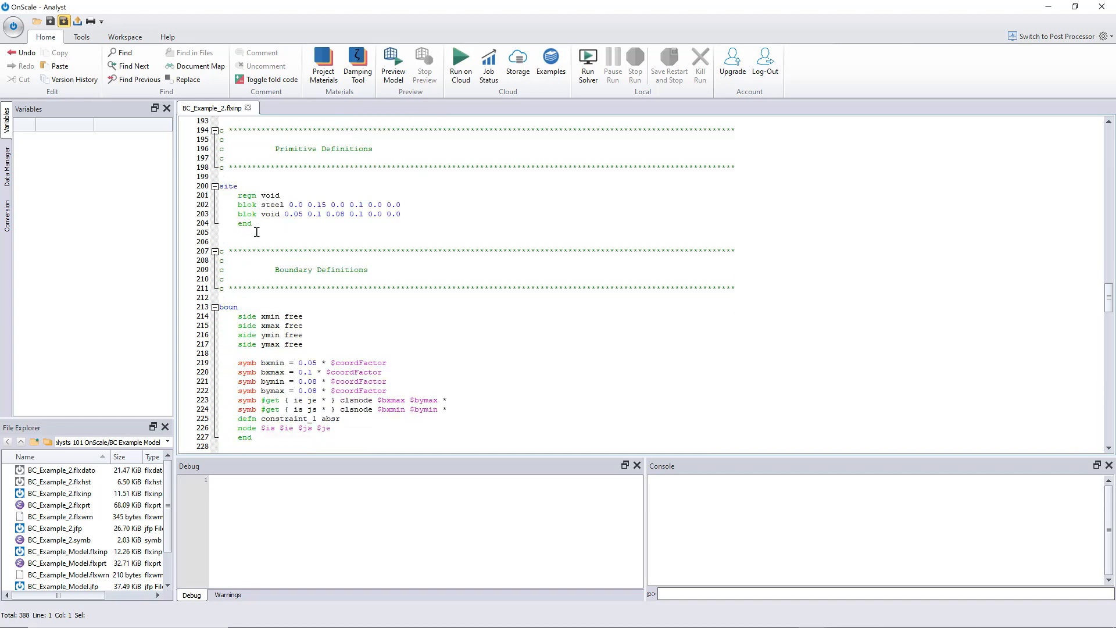
drag(261, 232, 220, 187)
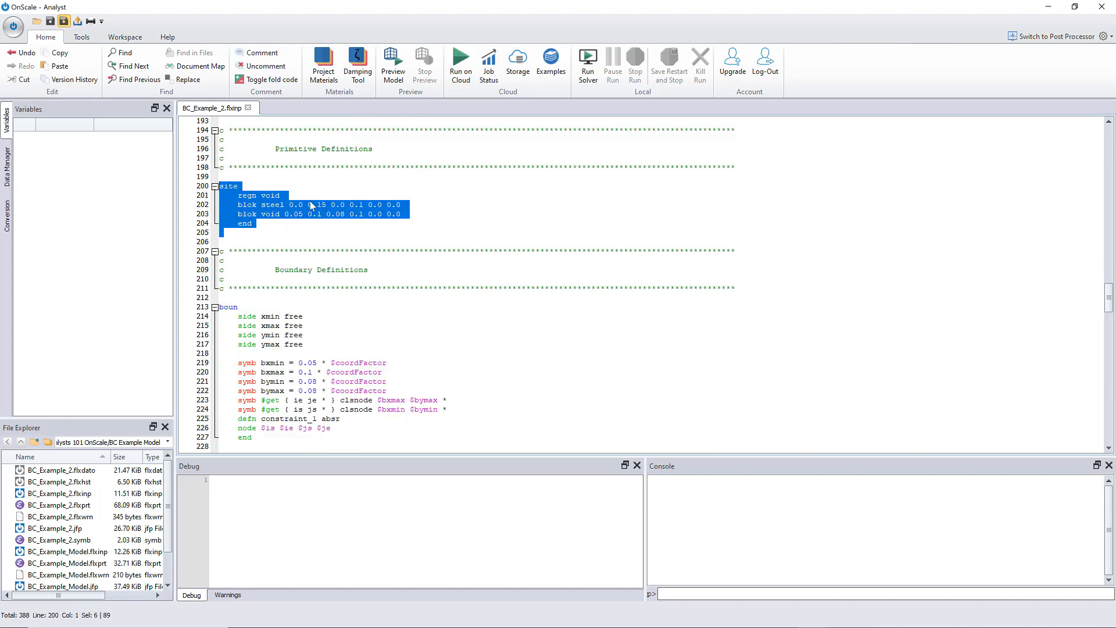
click(297, 175)
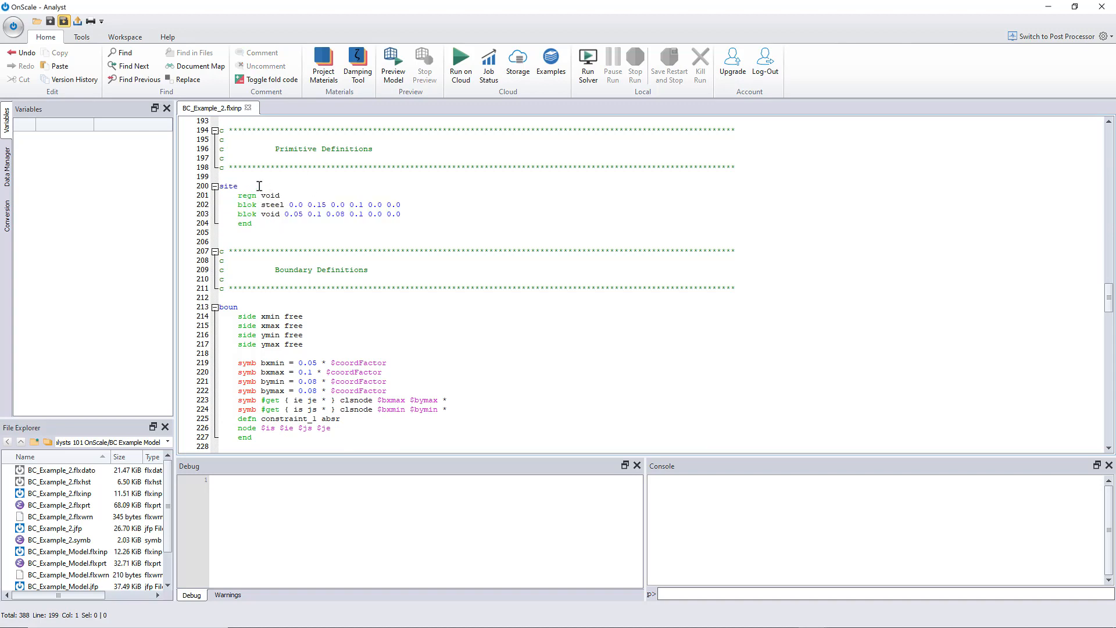
scroll(267, 215, down, 1)
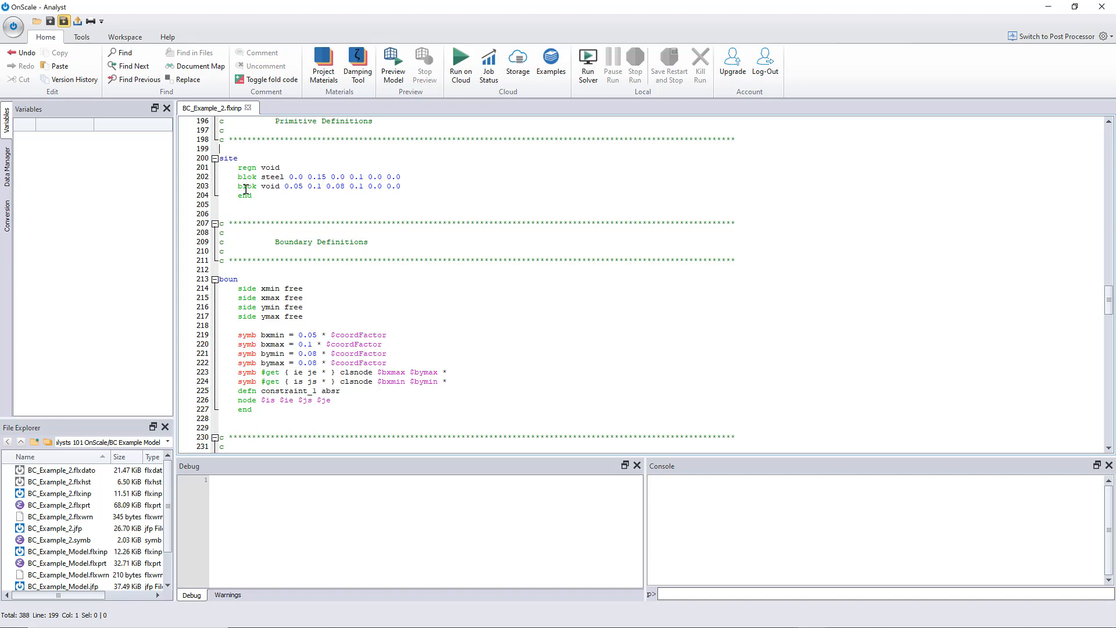
- Highlight the four side conditions for xmin, xmax, ymin and ymax in the Boundary Definitions section
scroll(273, 238, down, 4)
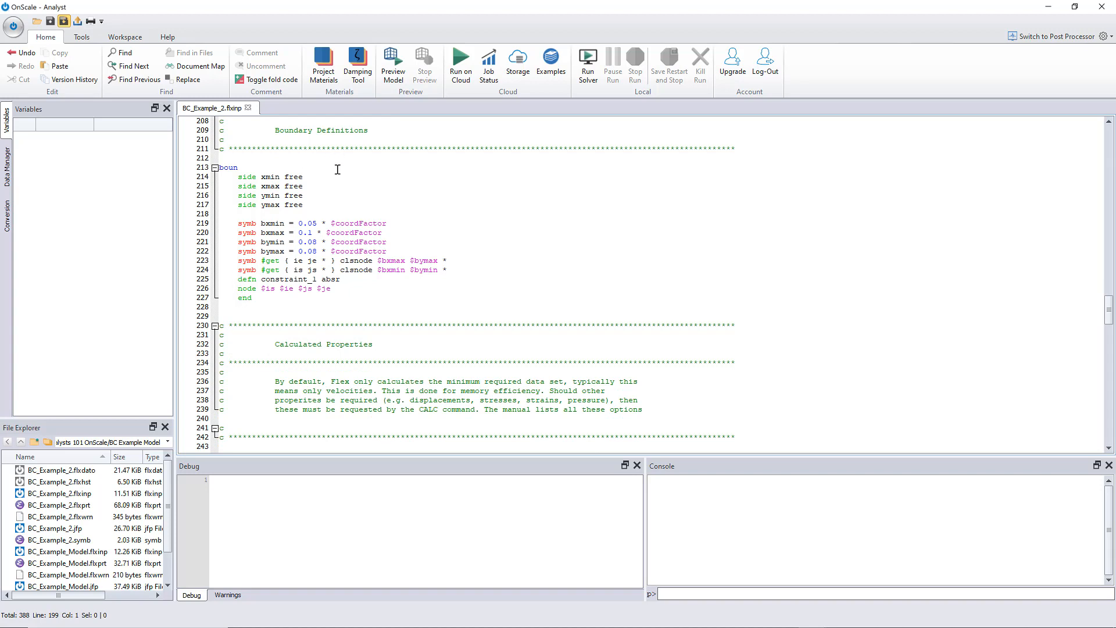
drag(306, 205, 200, 176)
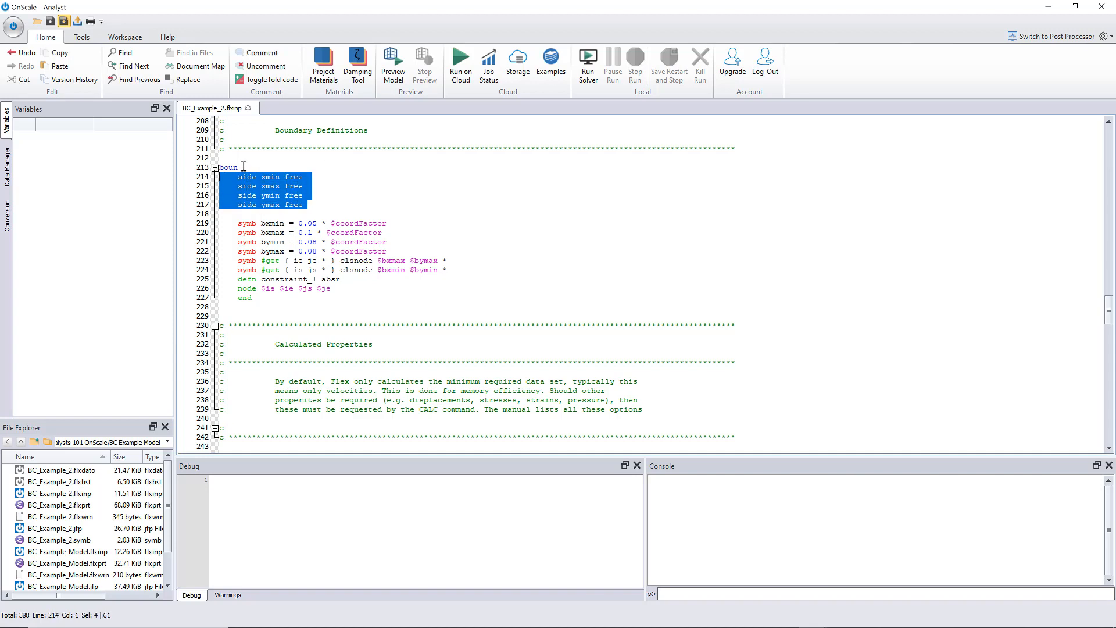
click(315, 204)
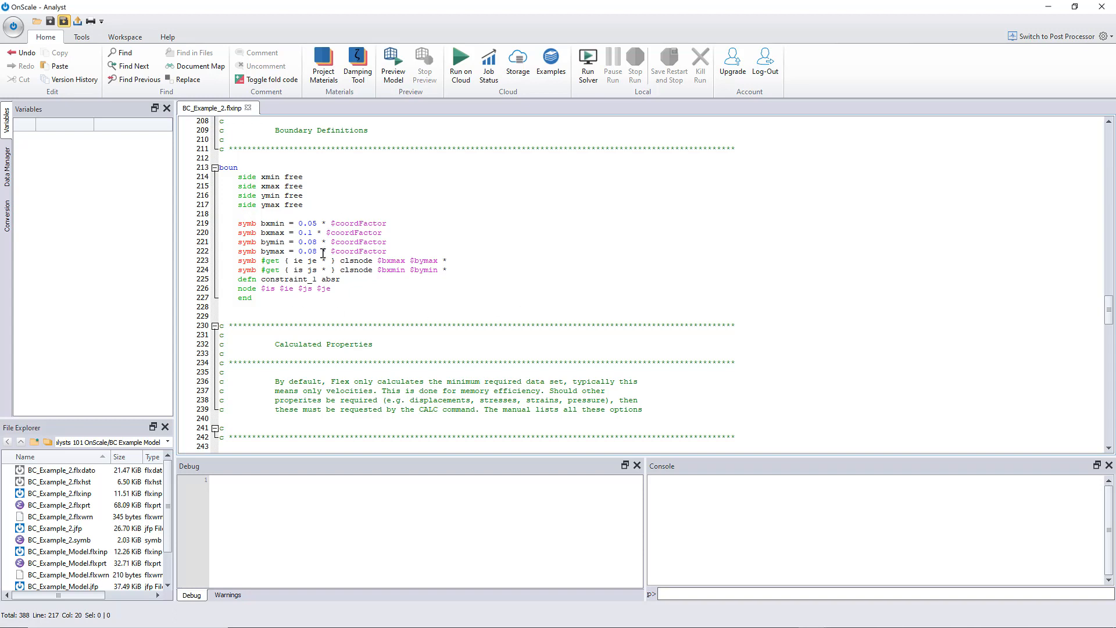
- Try absr as the xmin side's boundary condition in the boun block and undo the edit
double_click(294, 177)
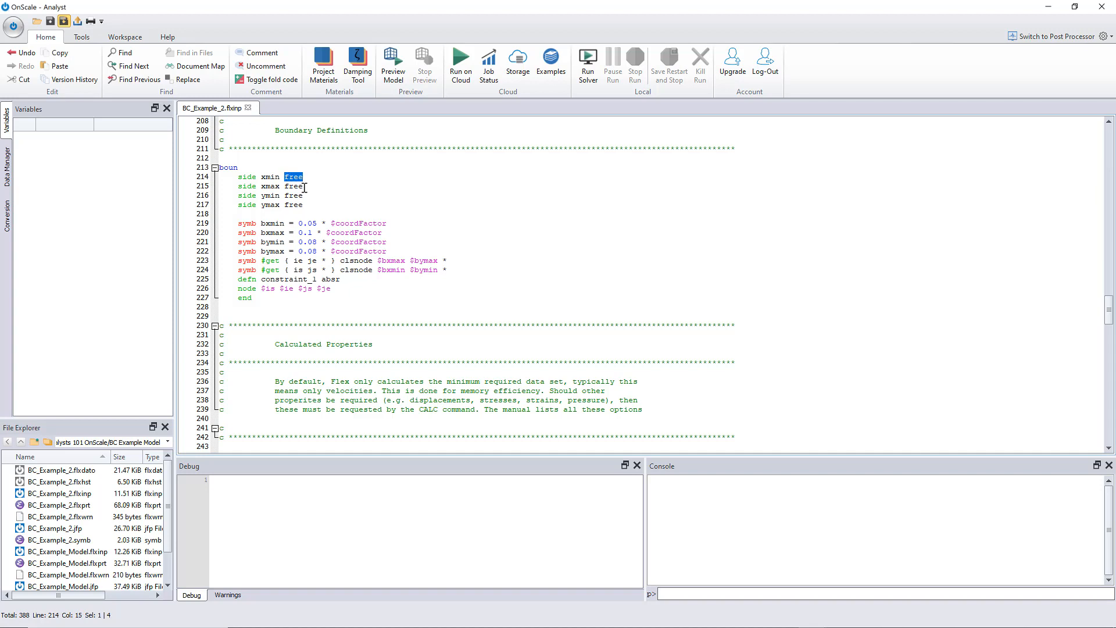
text(abs)
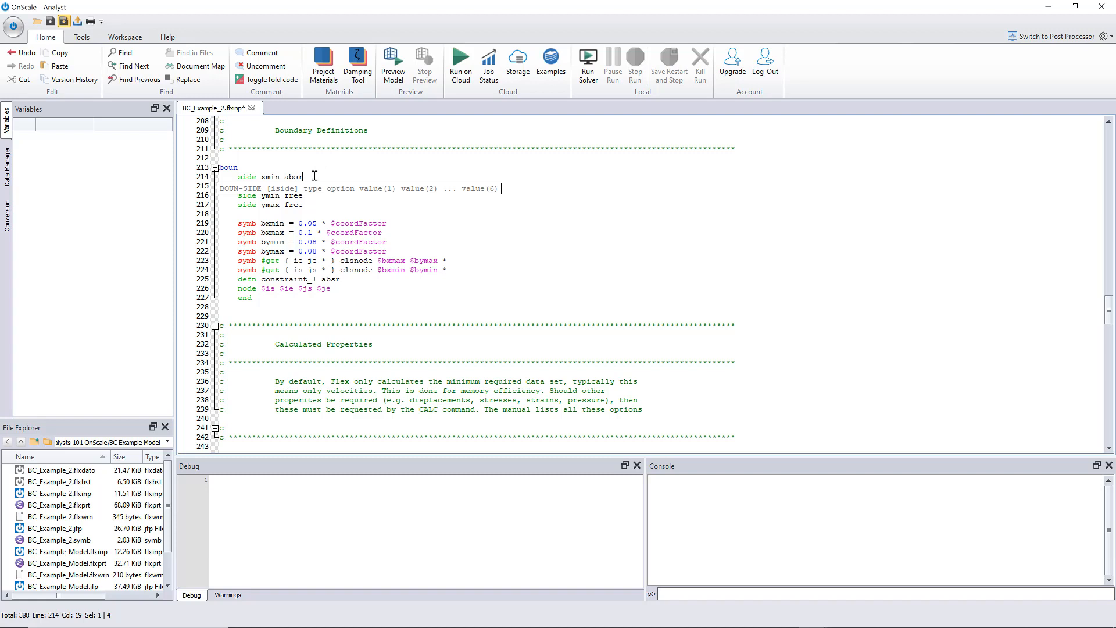
click(314, 176)
key(ctrl+z)
key(ctrl+z)
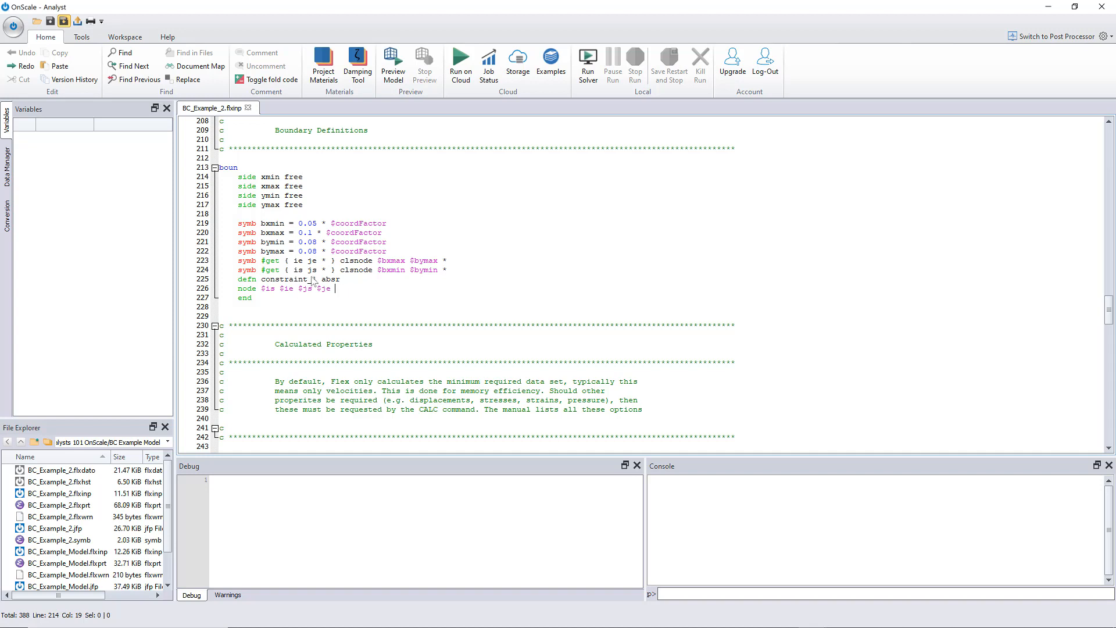
- Highlight the constraint_1 absr definition and its node line in the boun block for review
click(315, 226)
drag(350, 290, 187, 280)
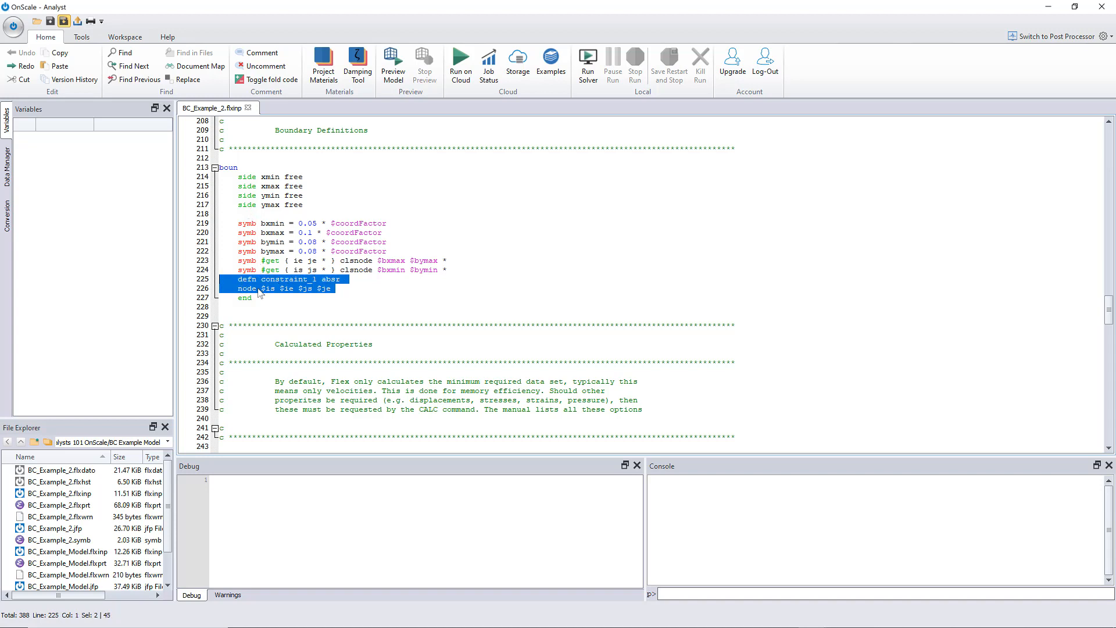
click(373, 287)
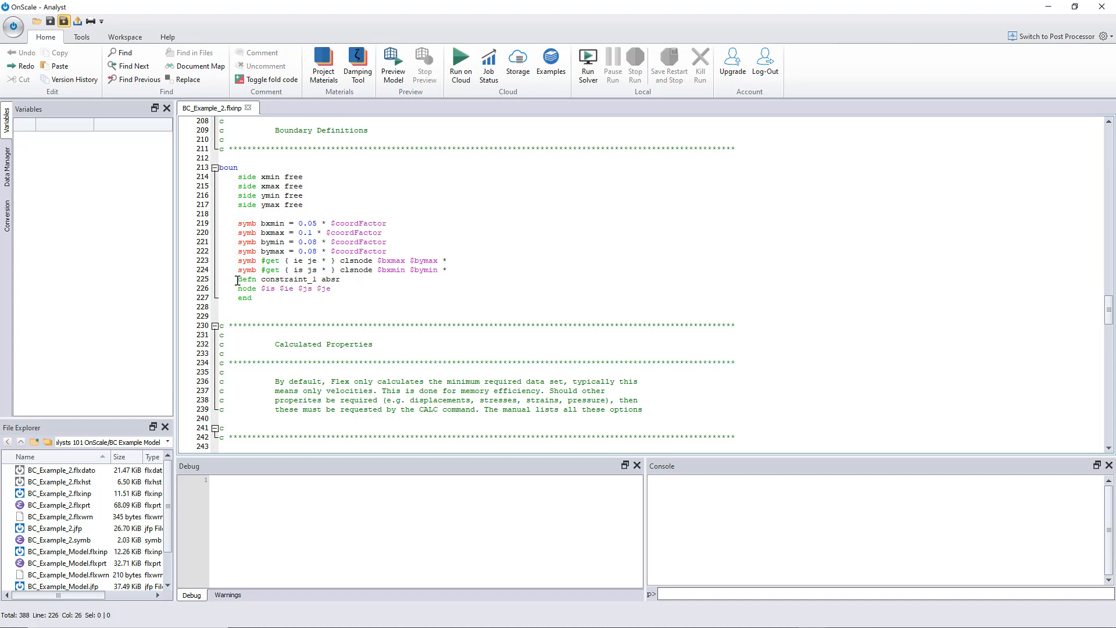
- Highlight the constraint_1 name, its absr type and the node keyword in the boun block
mouse_move(239, 280)
mouse_down()
mouse_move(302, 281)
mouse_move(261, 281)
mouse_up()
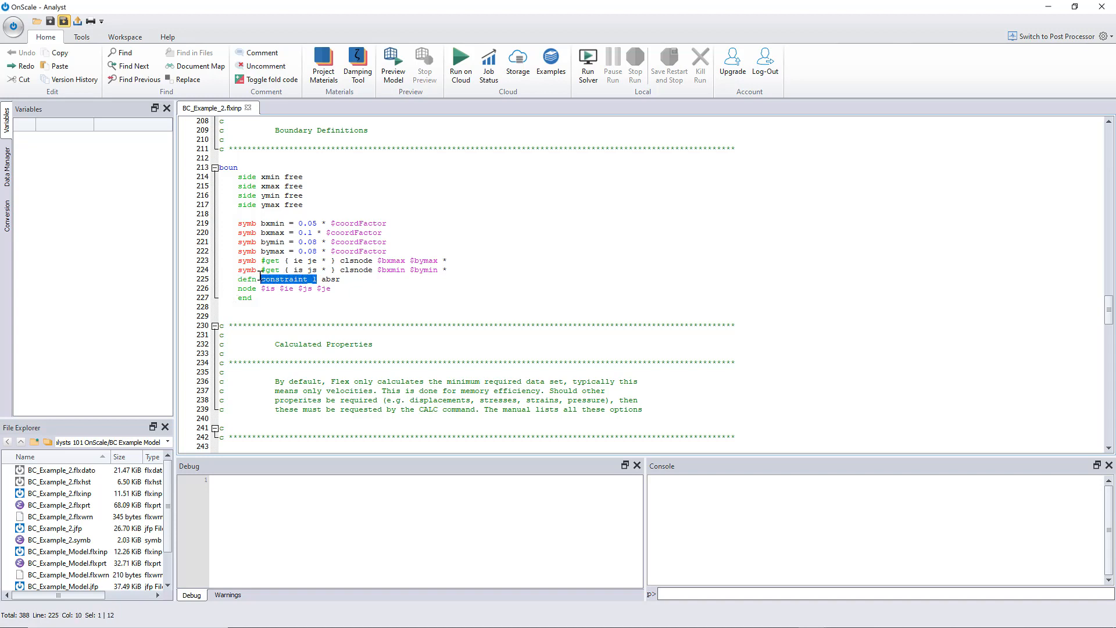
double_click(330, 279)
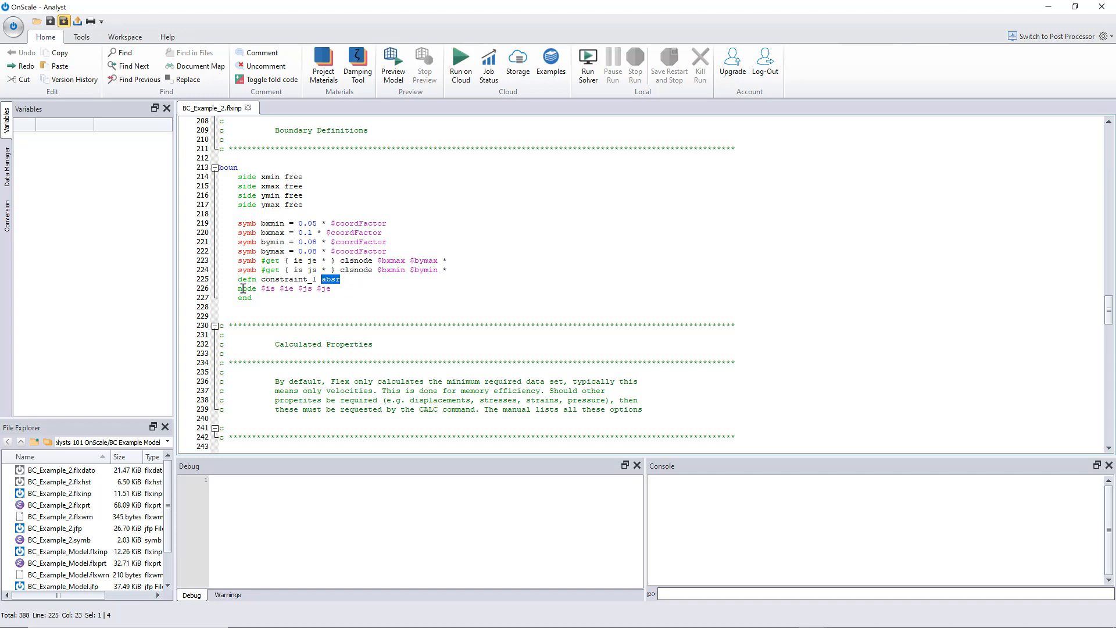
drag(238, 289, 256, 289)
- Switch to OnScale Designer to view the constraint on the meshed block, and return to the node line in OnScale Analyst
mouse_move(810, 624)
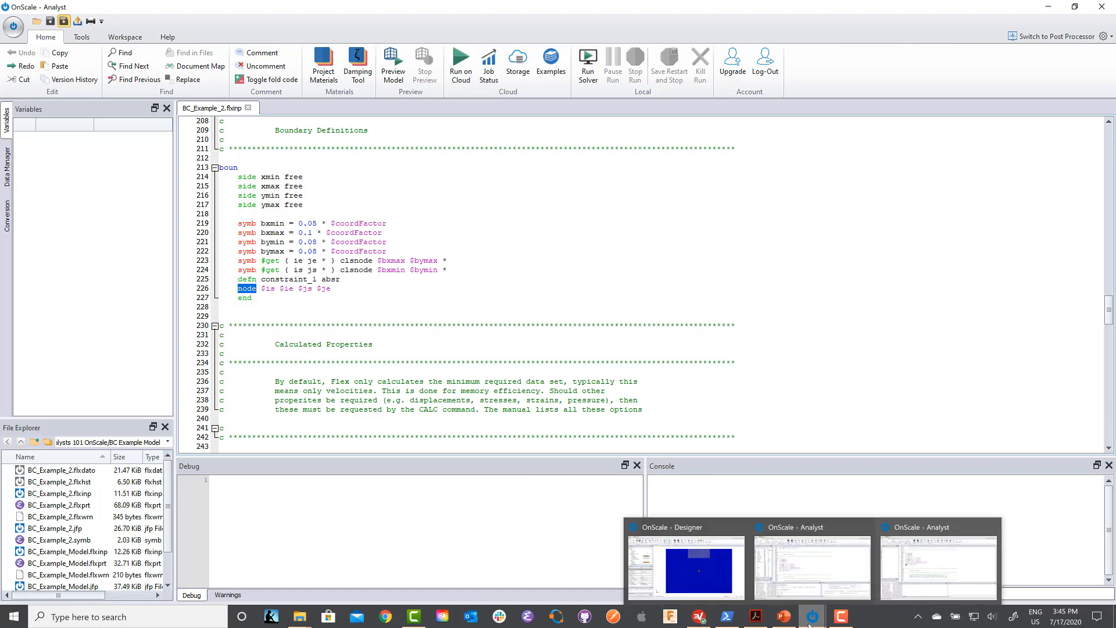
click(706, 579)
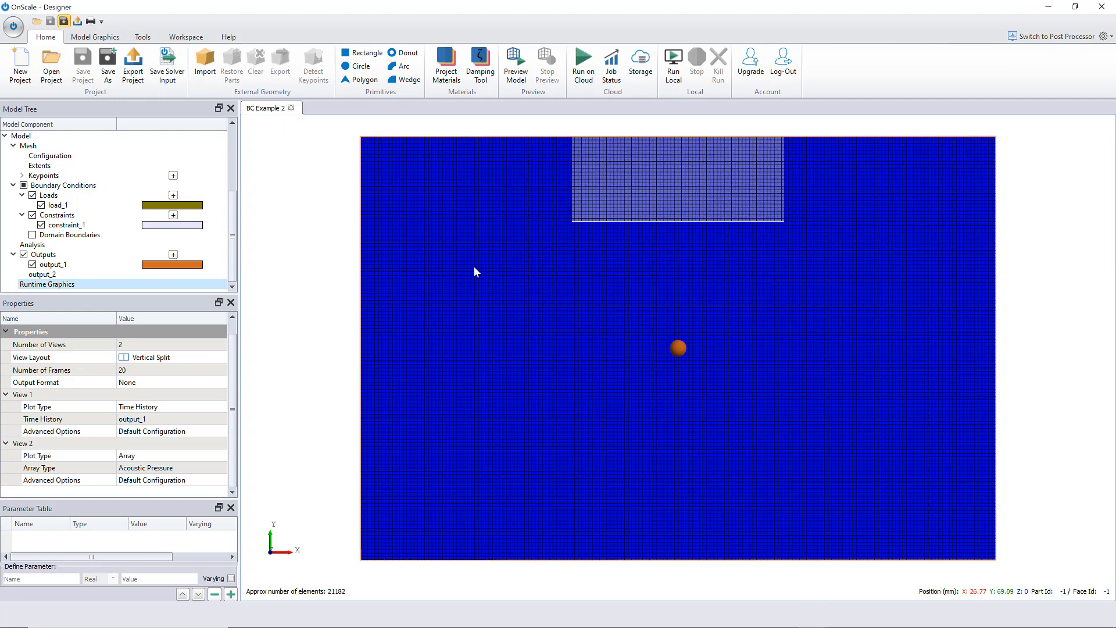
key(alt+Tab)
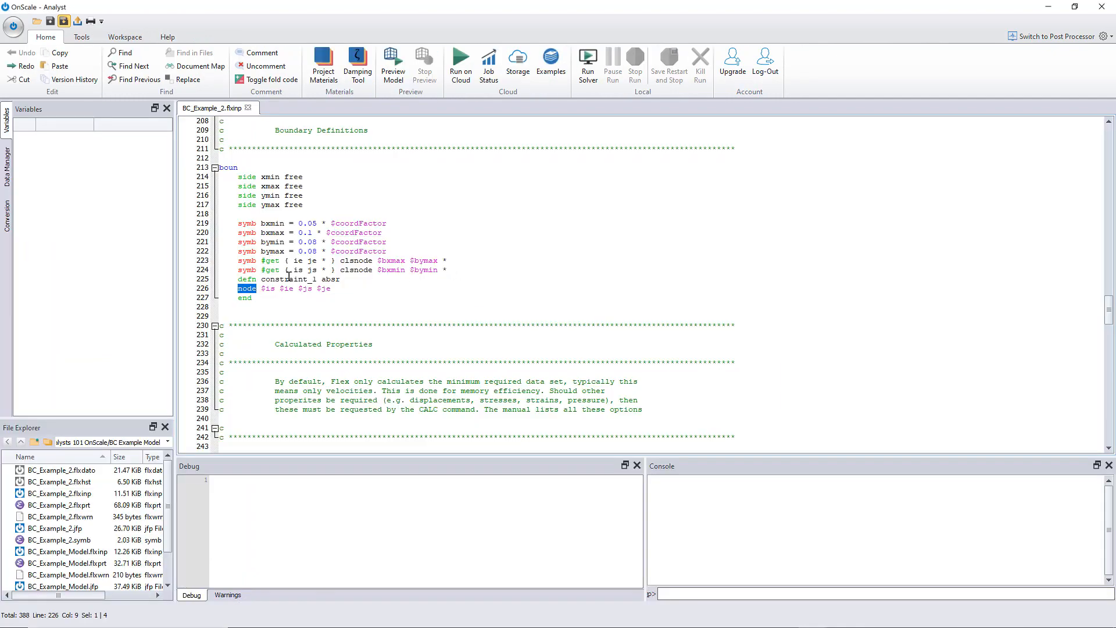
click(270, 289)
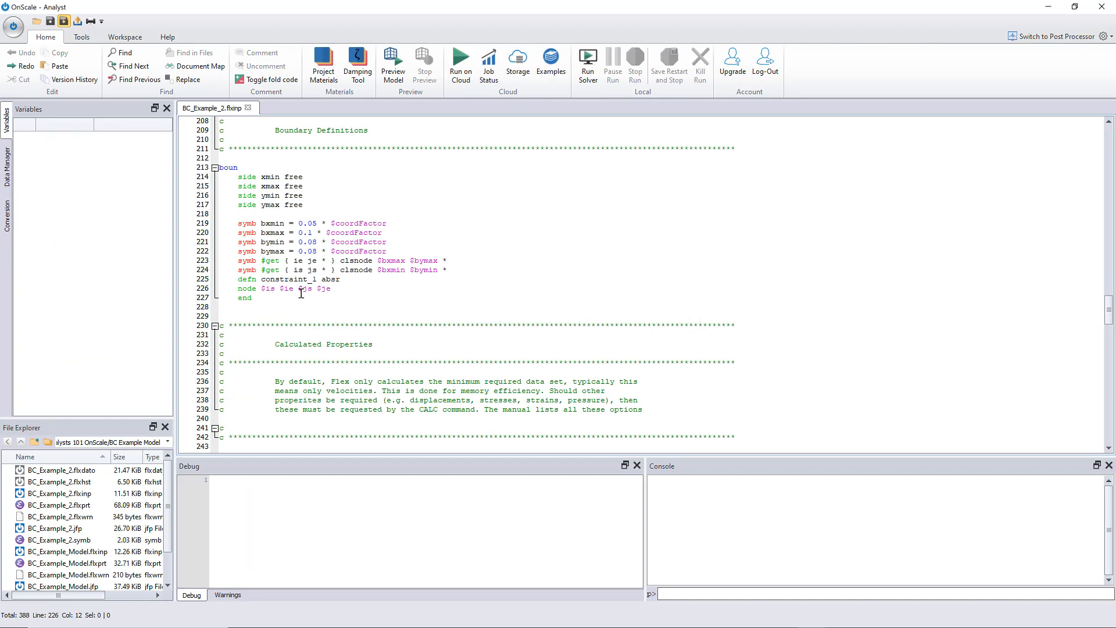
- Show the variables list, run the solver locally on BC_Example_2.flxinp and continue it past the initial material plot
click(11, 165)
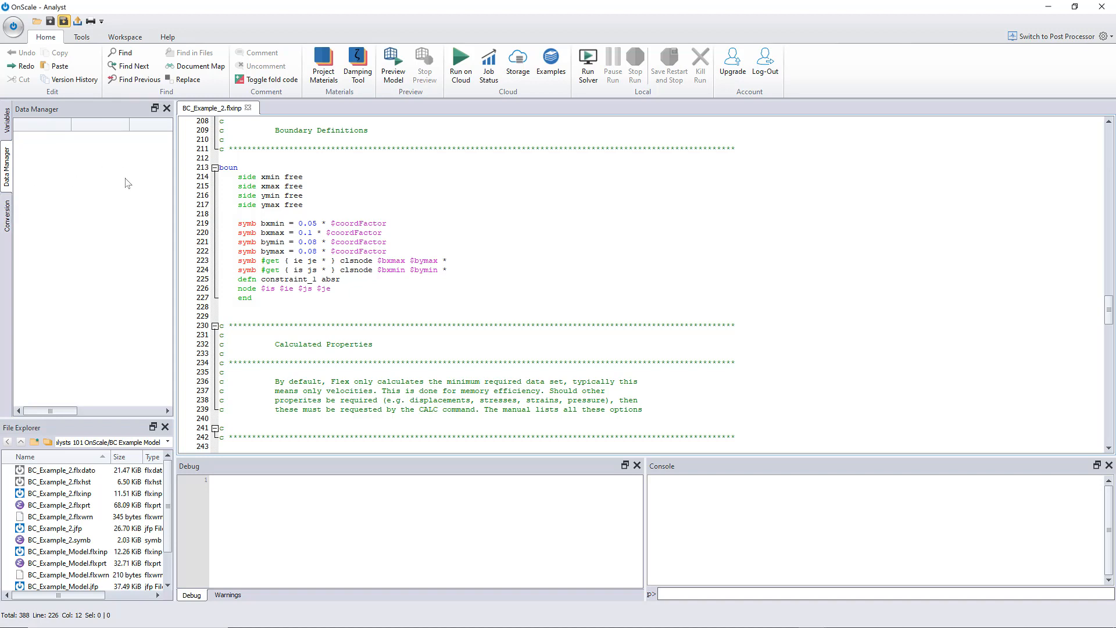
click(8, 121)
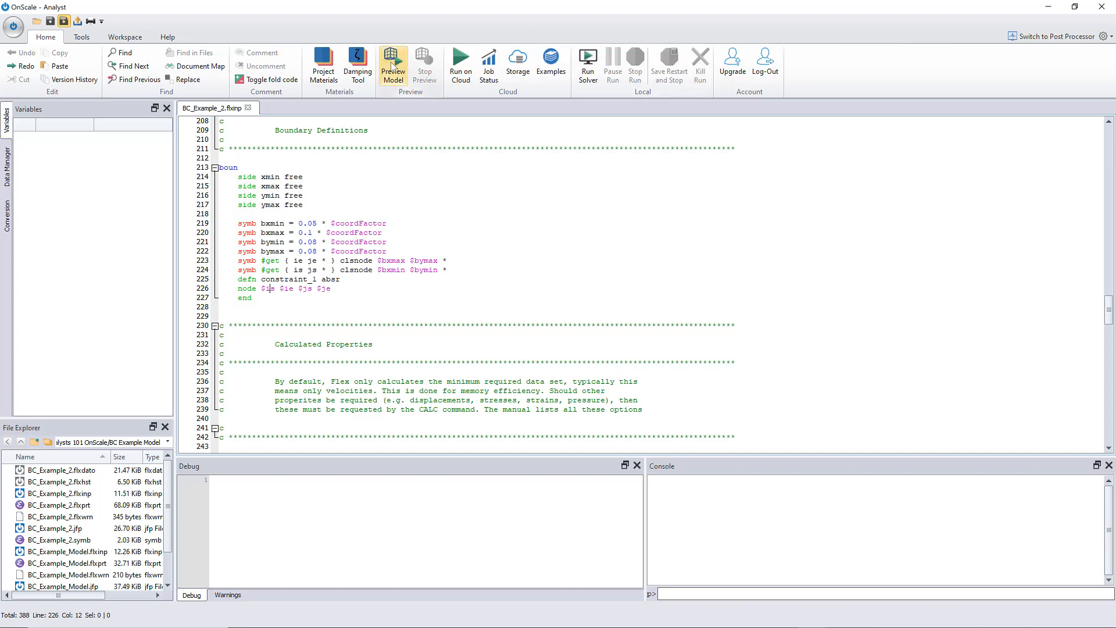
click(588, 61)
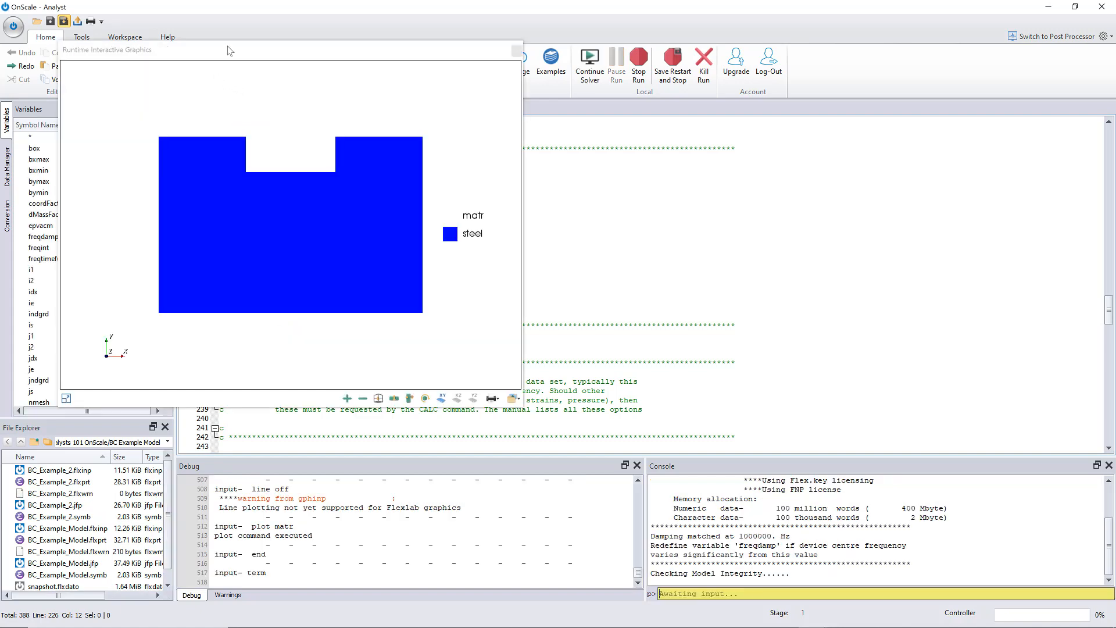
drag(252, 50, 744, 171)
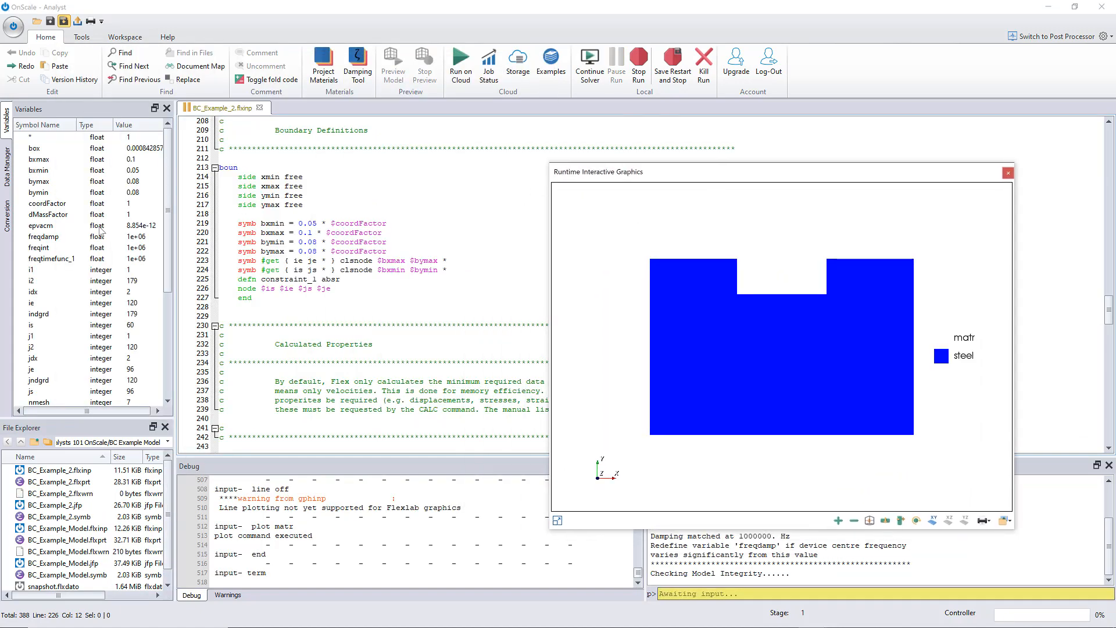
click(589, 61)
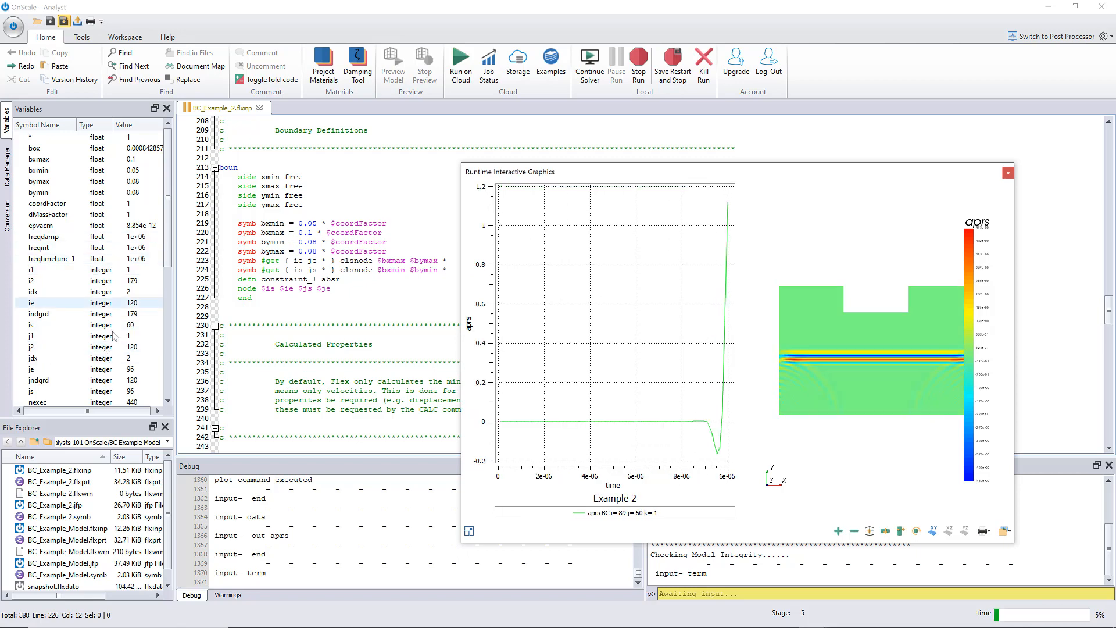
- Review the populated variables, move the runtime graphics window aside and kill the solver run
scroll(115, 338, down, 2)
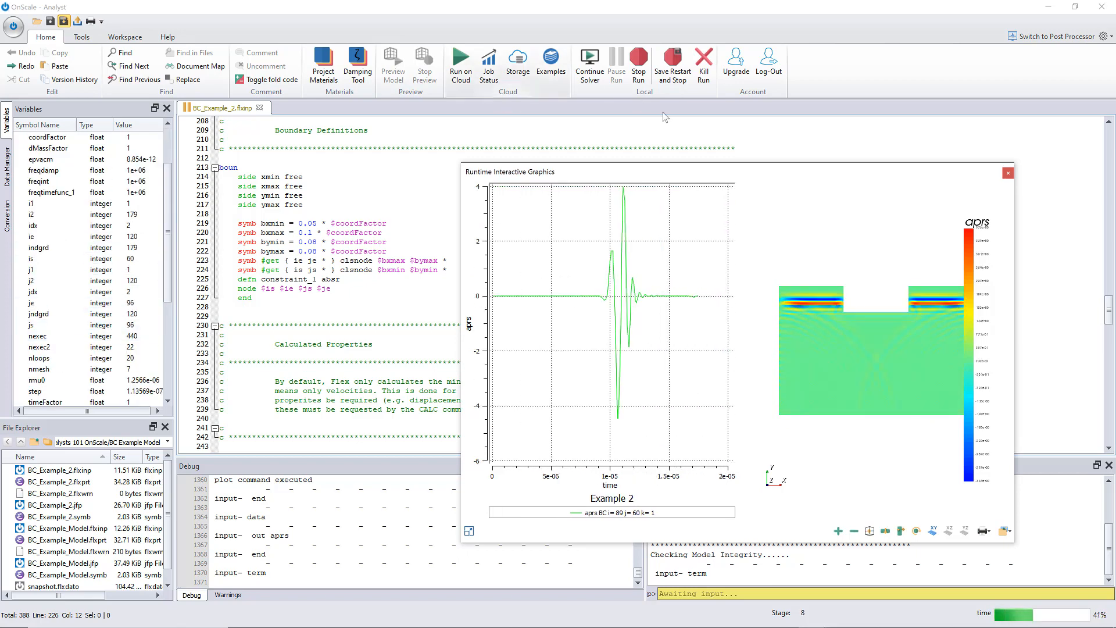
drag(702, 177, 745, 239)
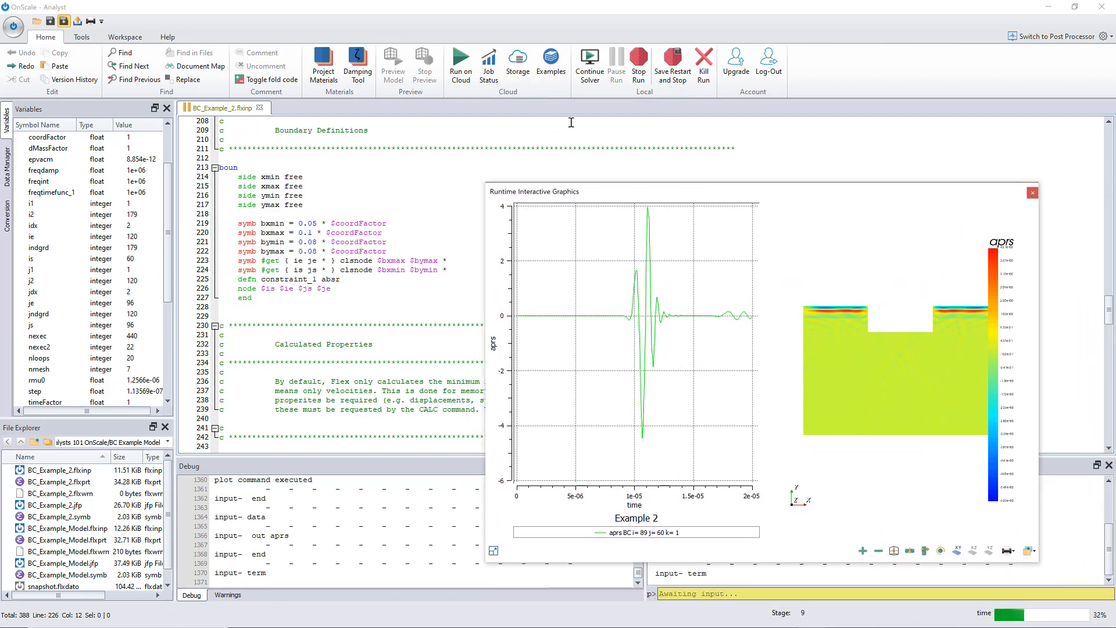
click(705, 58)
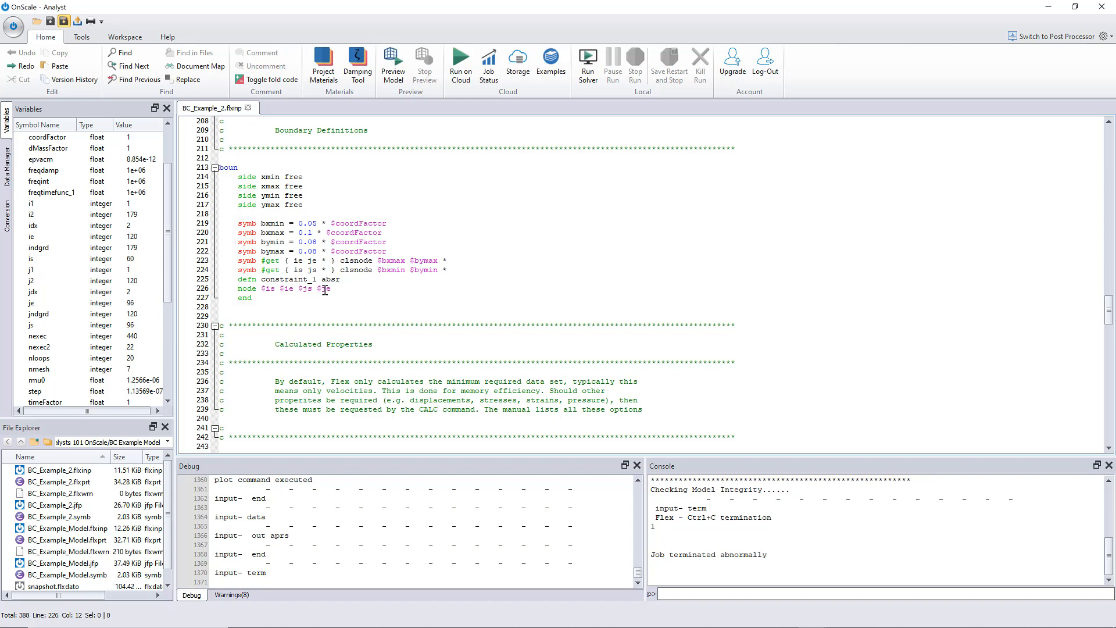
- Check the values of the is and ie node index variables
click(81, 263)
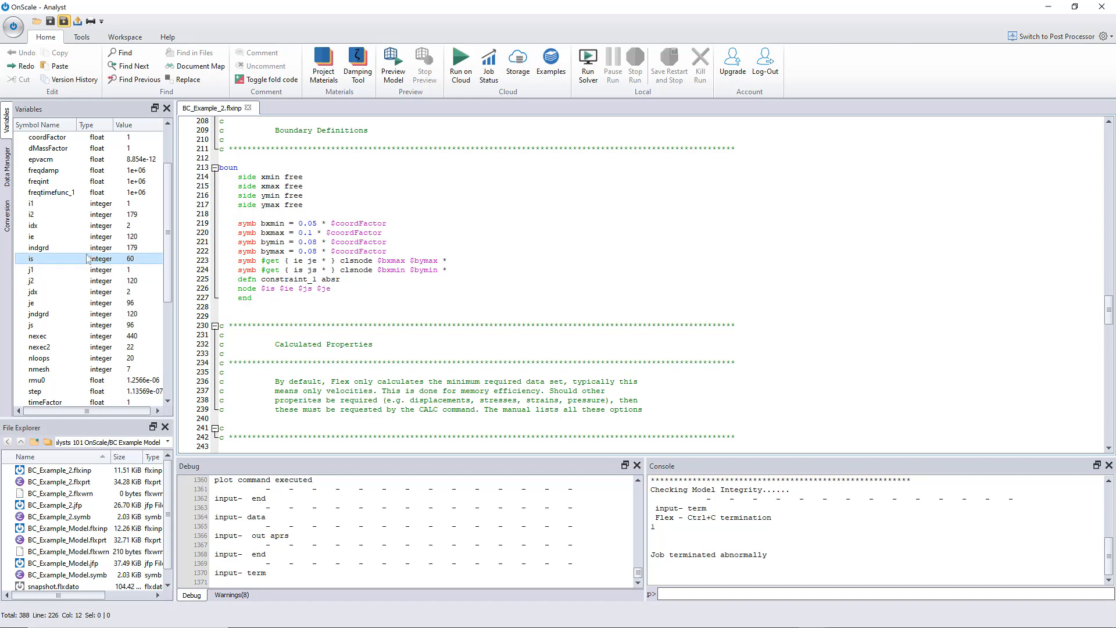
click(134, 238)
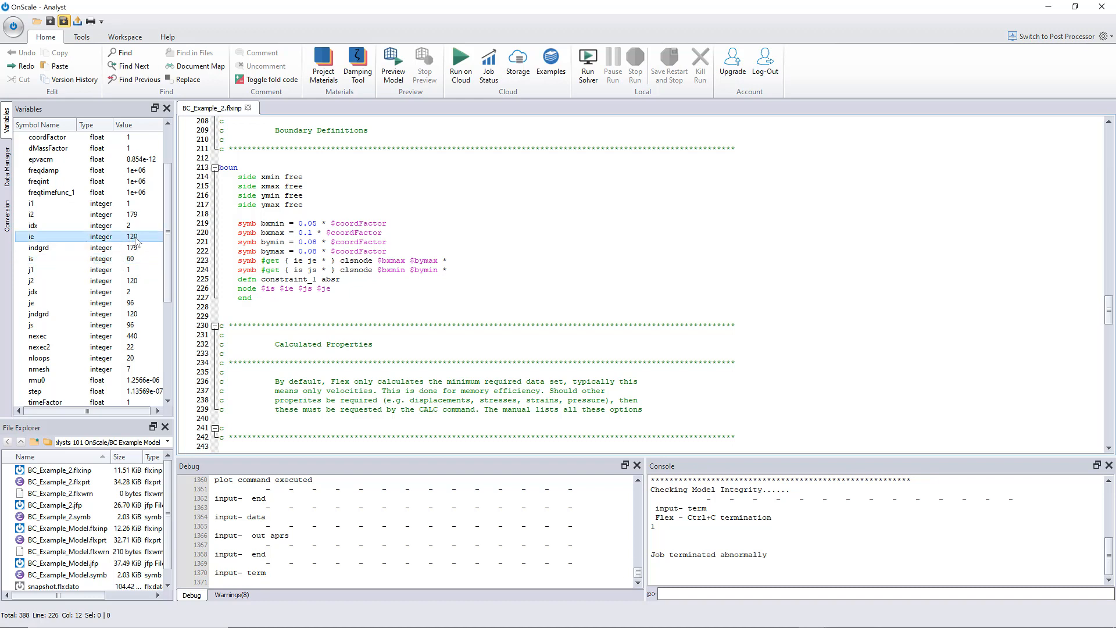
click(139, 259)
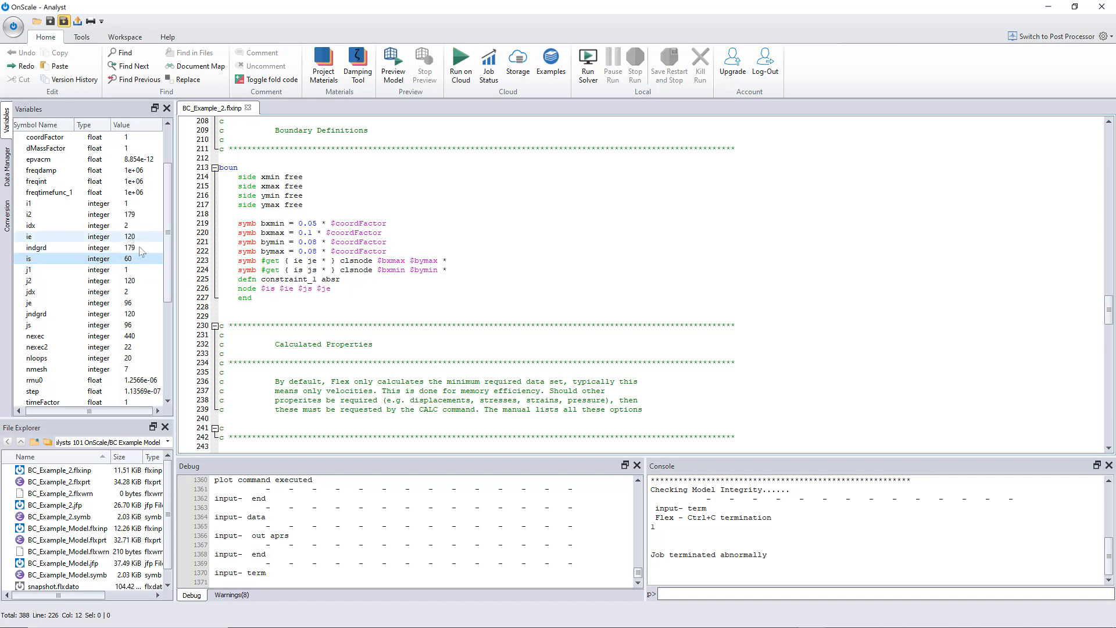
click(136, 238)
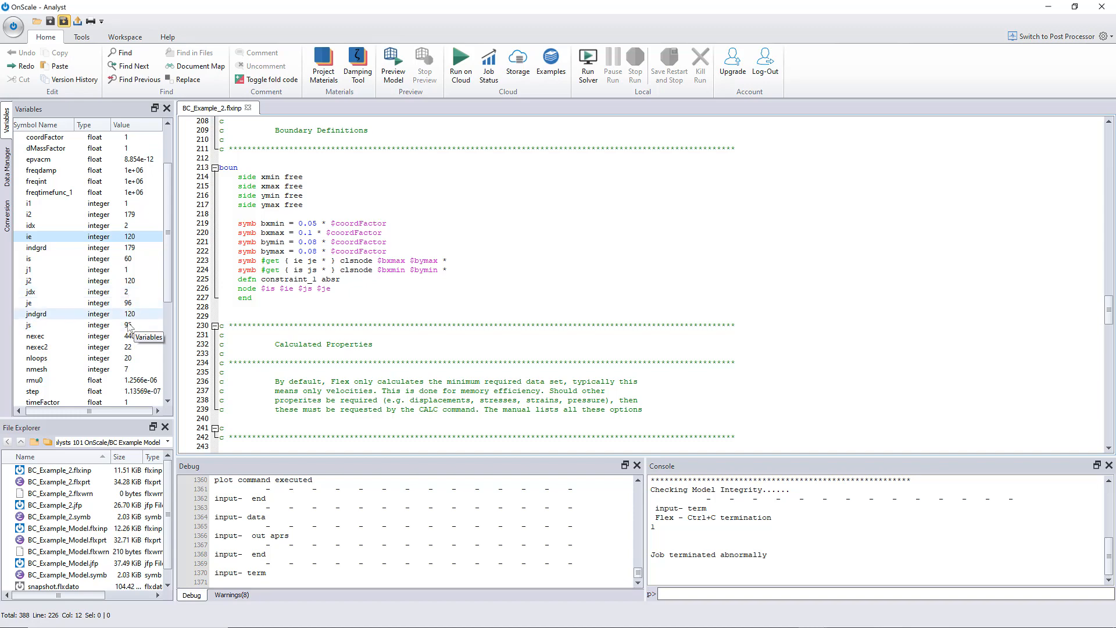
- Switch to OnScale Designer and examine the mesh nodes along the constraint edge beneath the void rectangle
key(alt+Tab)
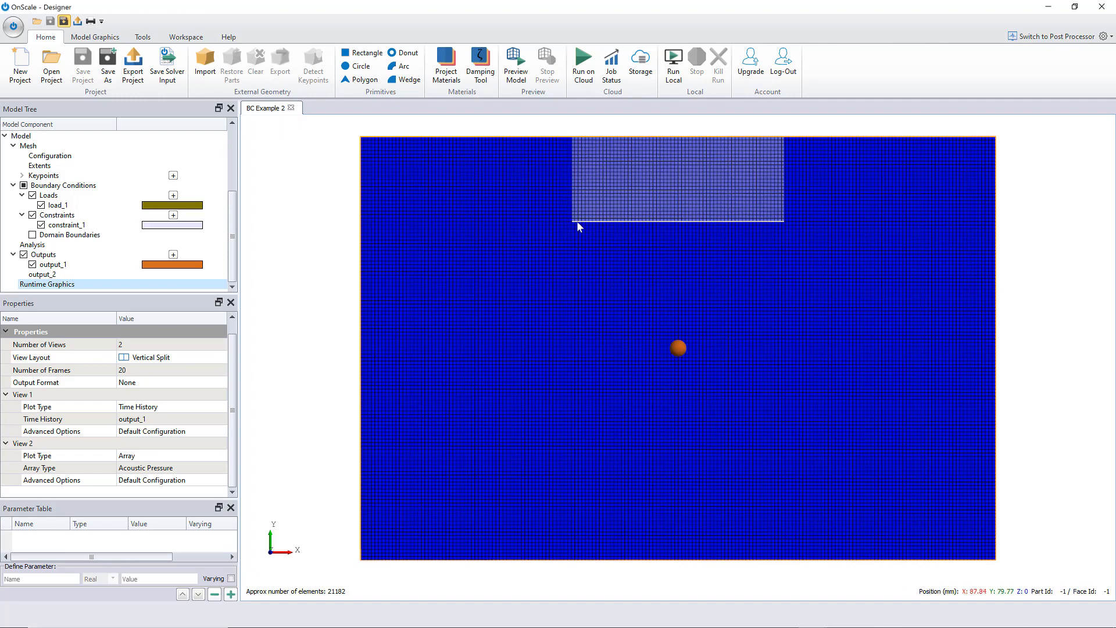
click(758, 218)
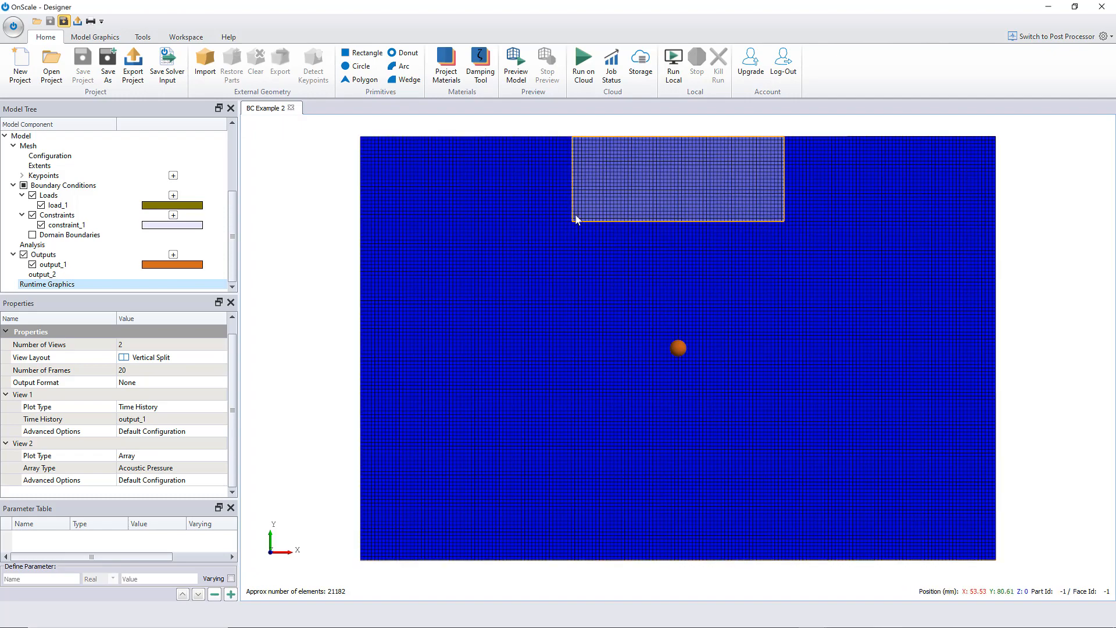
scroll(559, 187, up, 3)
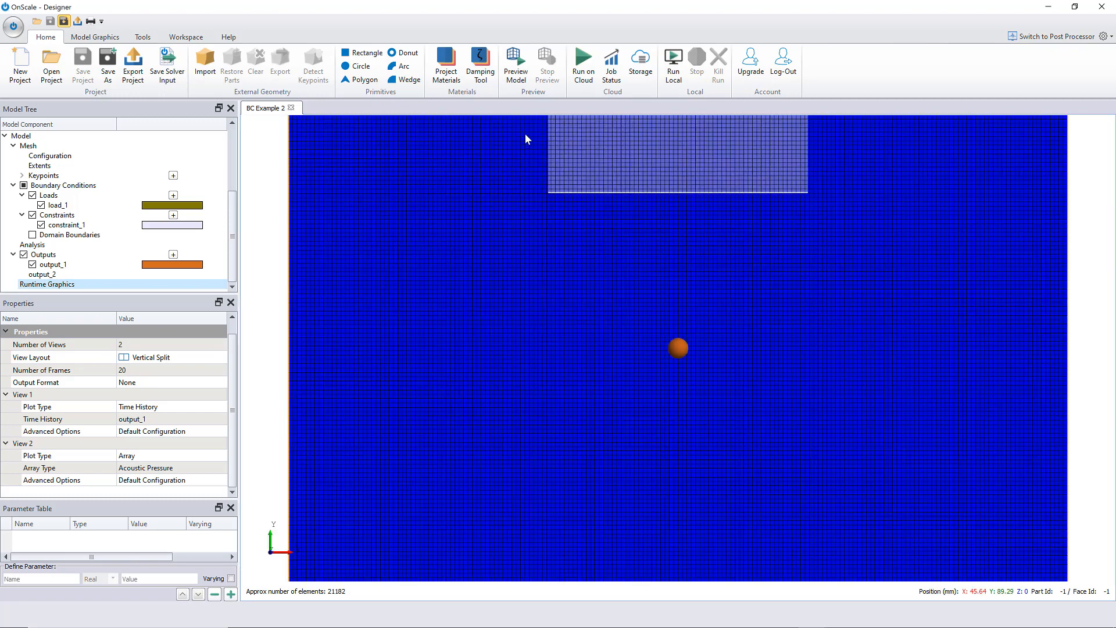
scroll(525, 134, up, 1)
scroll(528, 170, up, 2)
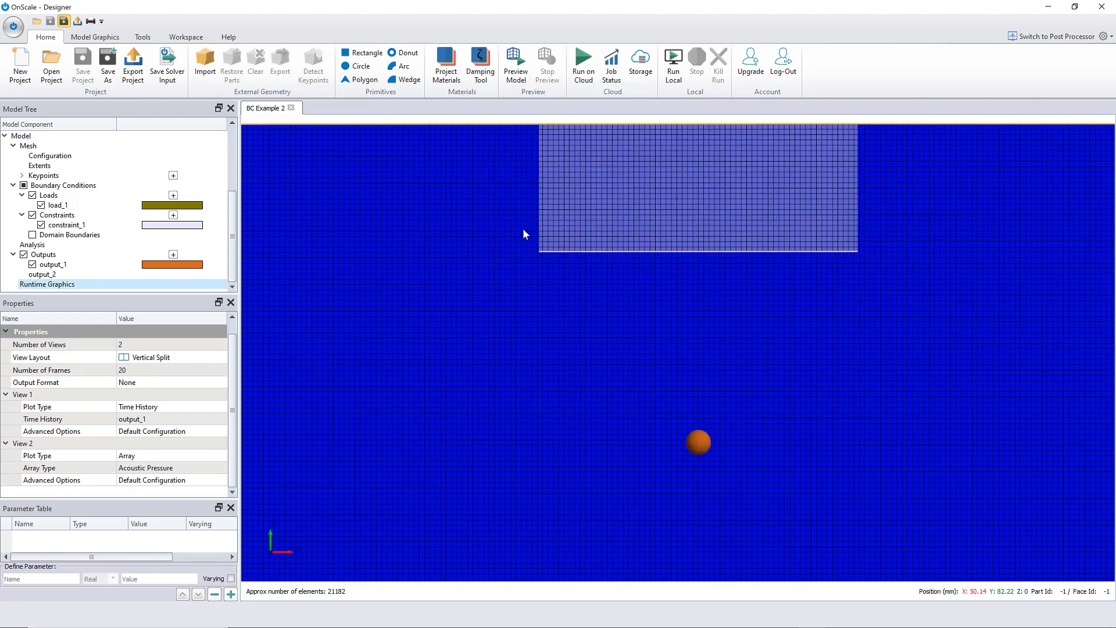
scroll(494, 218, up, 2)
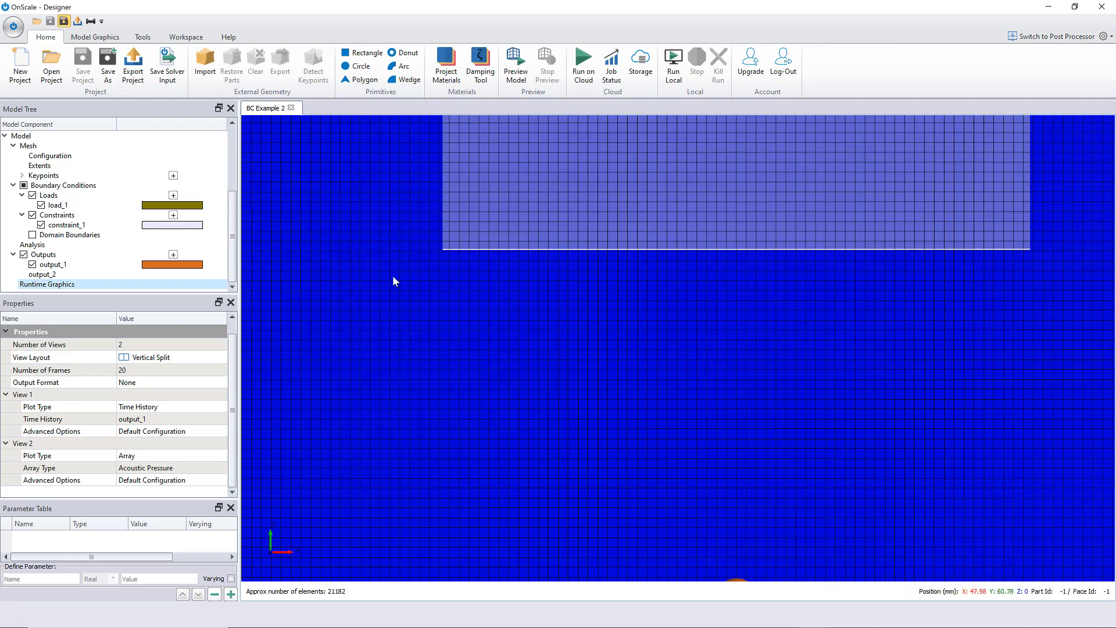
- Switch back to OnScale Analyst and highlight the node line with $is, $ie, $js and $je
key(alt+Tab)
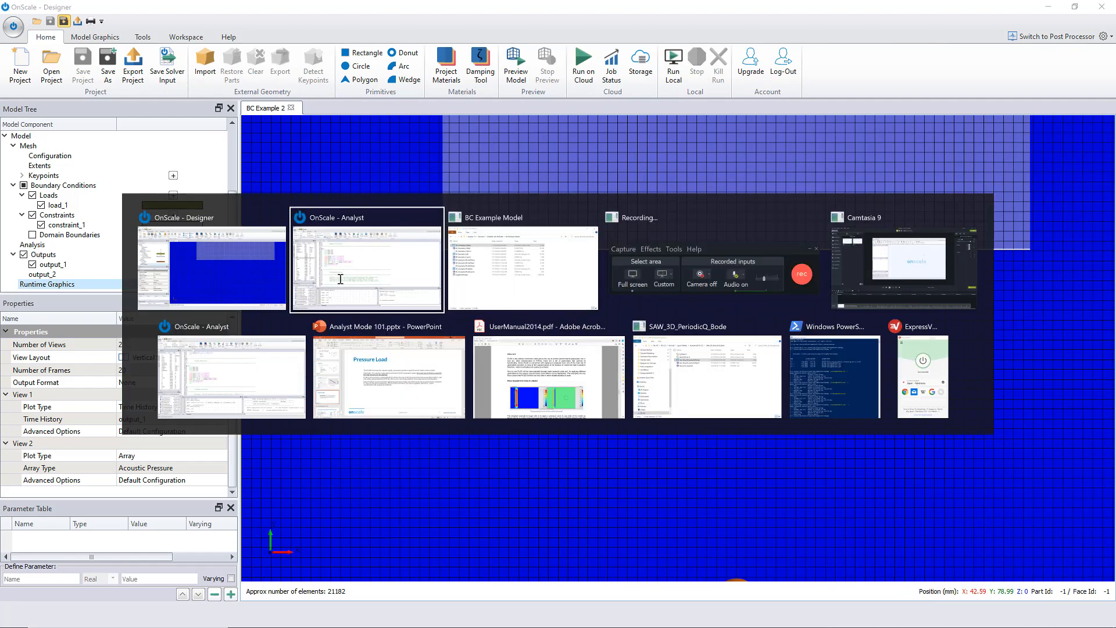
drag(336, 288, 241, 288)
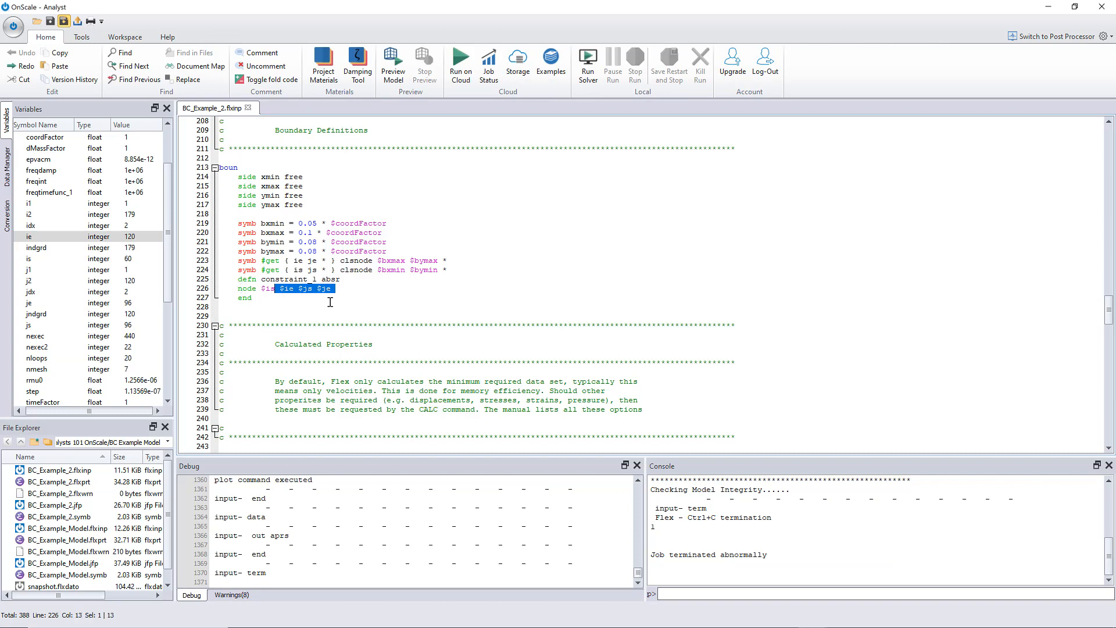
drag(330, 302, 242, 289)
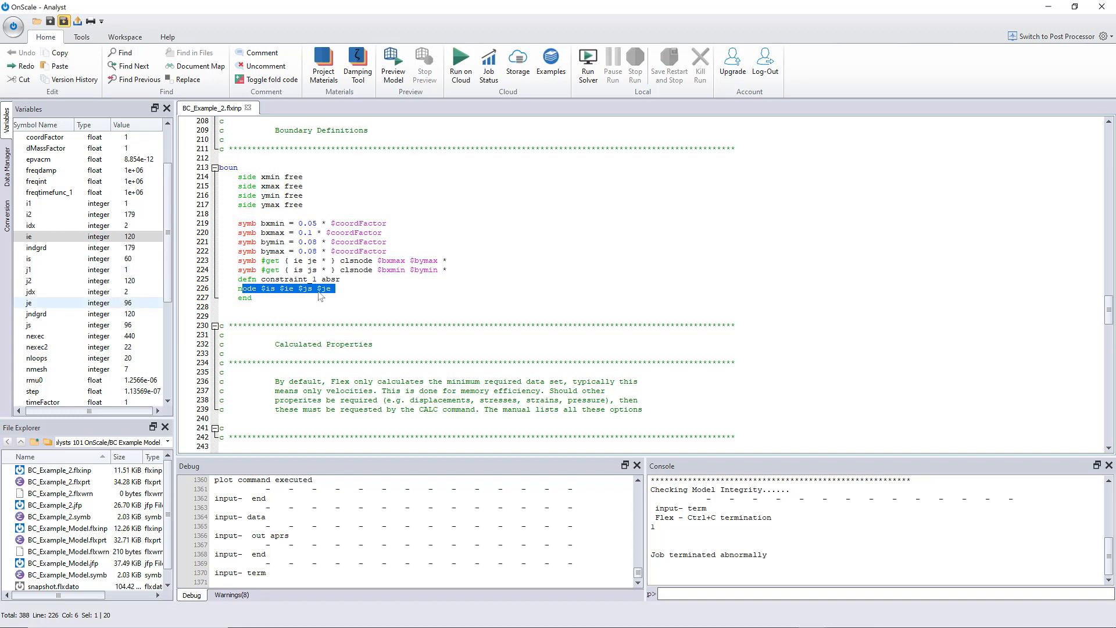
click(330, 306)
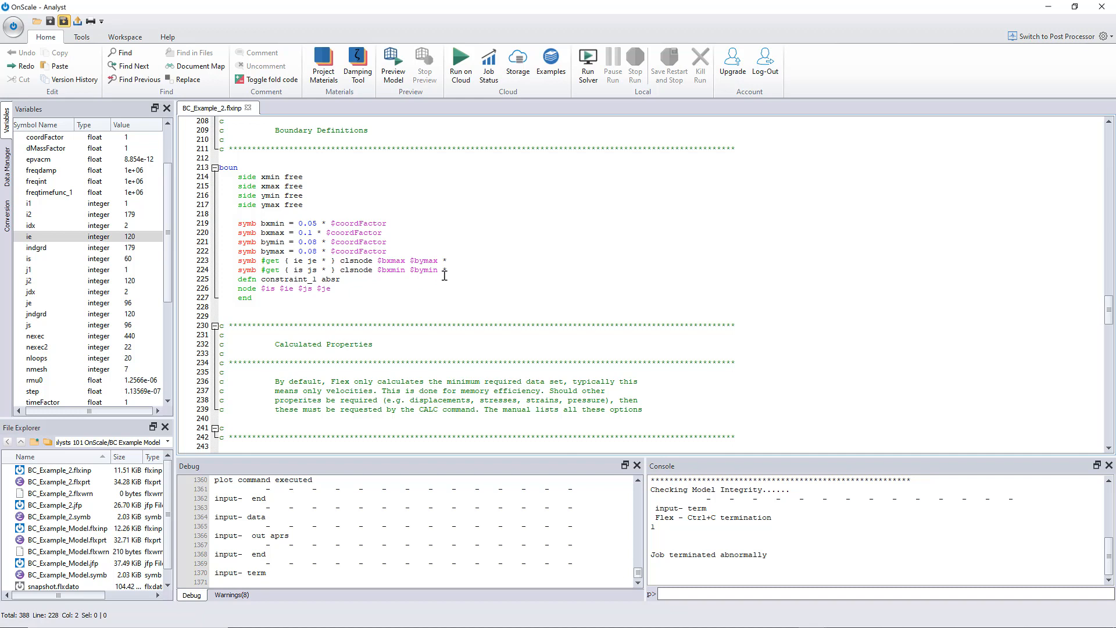
- Highlight the symb lines that define the constraint's coordinates and node indices, then single out $is, bxmin and bxmax
drag(449, 272, 211, 224)
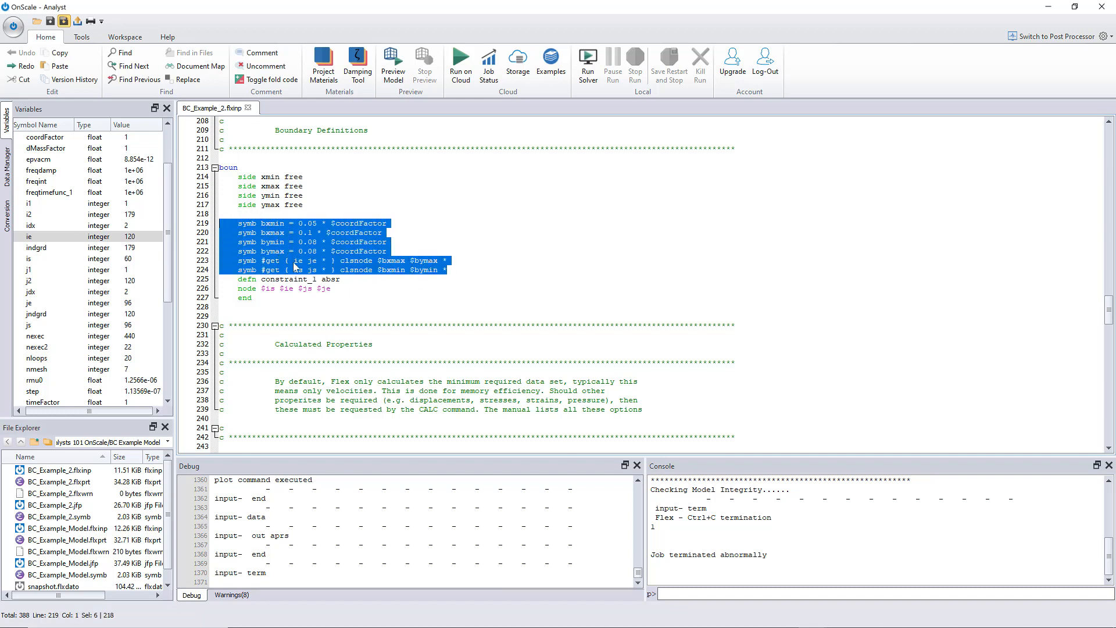
click(270, 290)
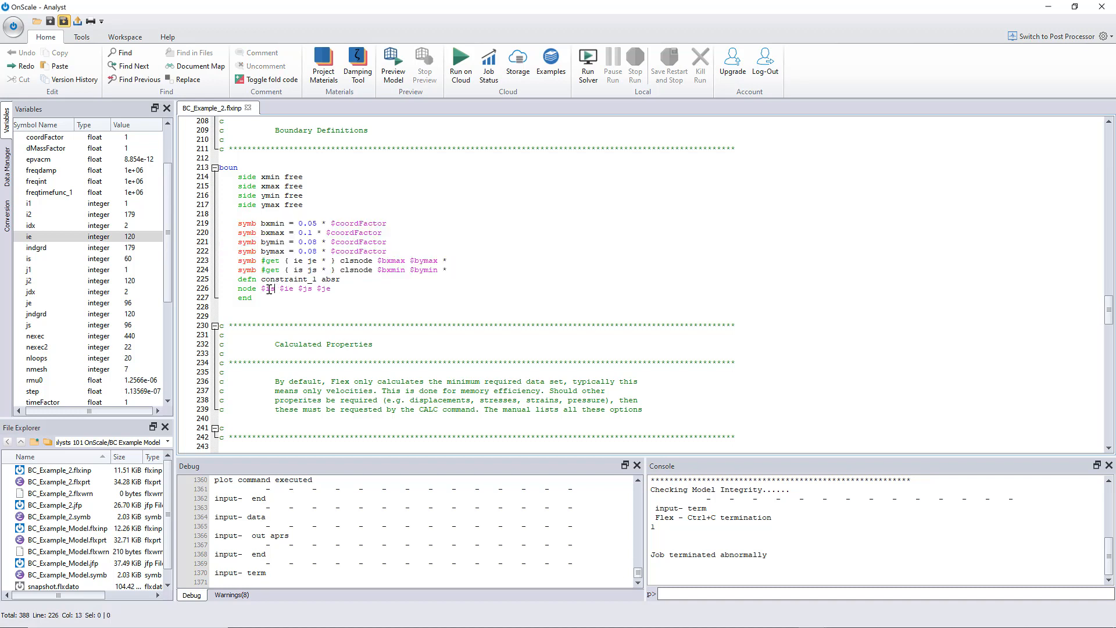
double_click(269, 290)
drag(240, 223, 393, 223)
click(383, 224)
mouse_move(299, 224)
mouse_down()
mouse_move(318, 225)
mouse_move(285, 234)
mouse_up()
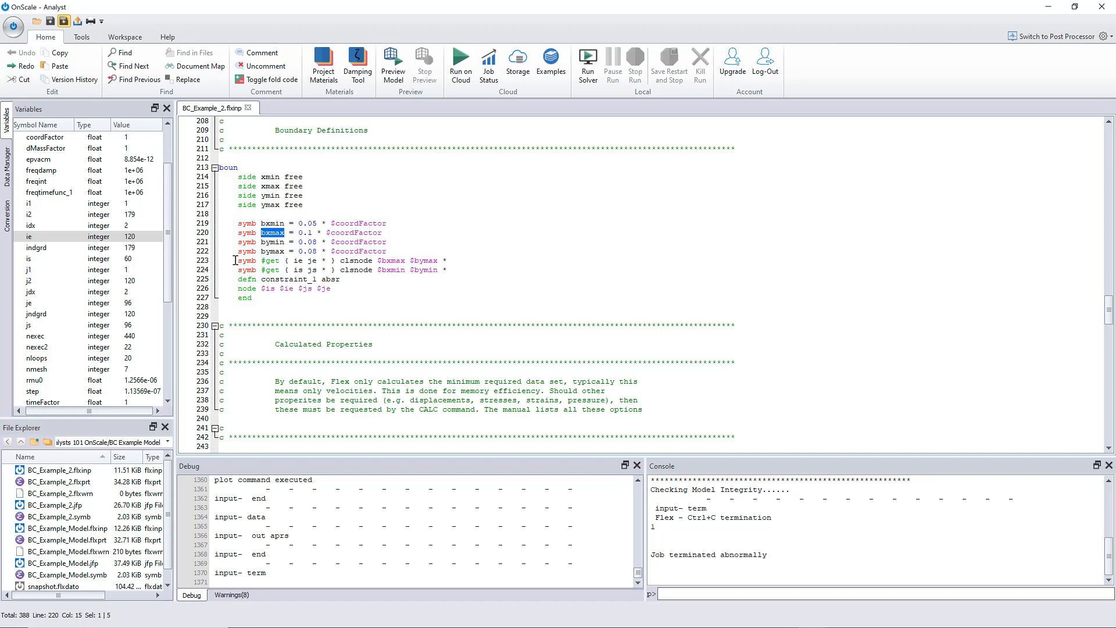
- Highlight the clsnode line's $bxmax and $bymax inputs, its ie and je outputs, and the node line that uses them
drag(341, 261, 374, 260)
drag(457, 261, 239, 260)
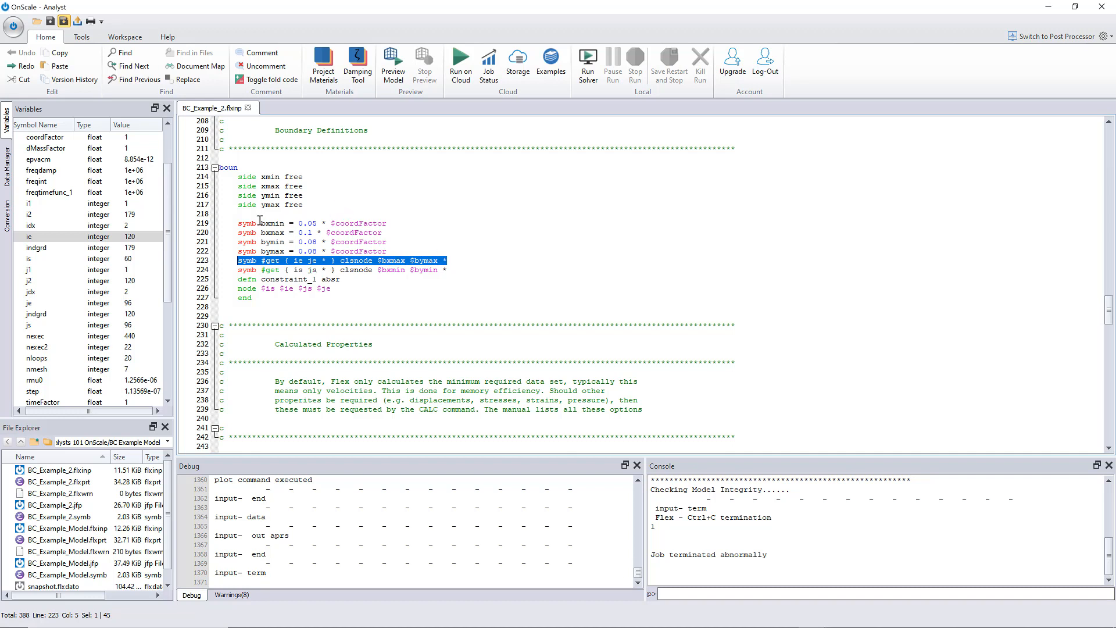
double_click(379, 260)
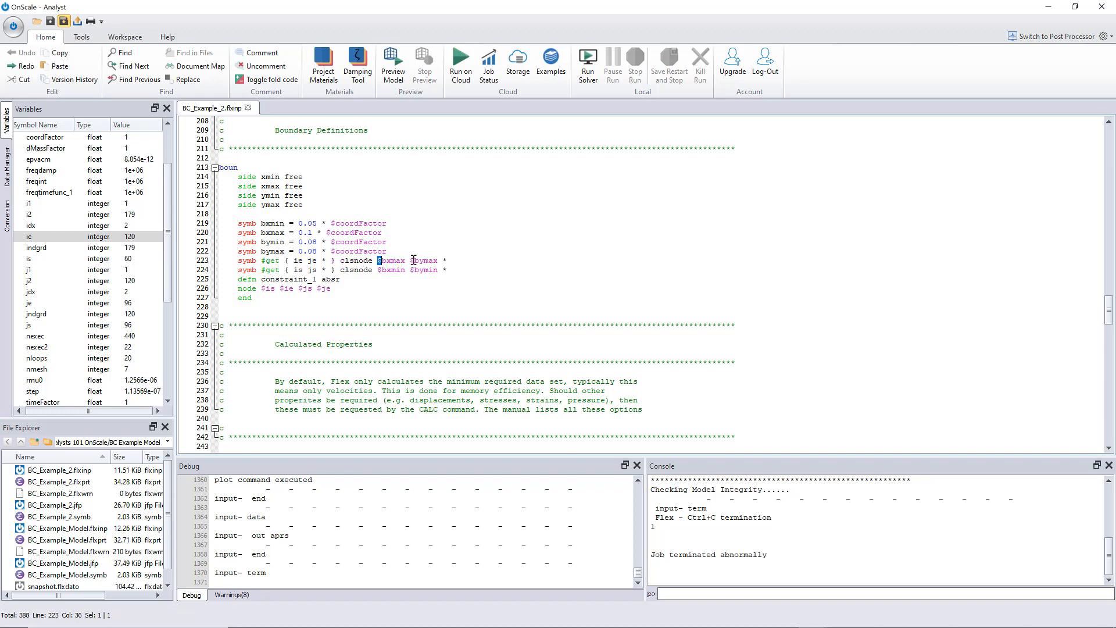
key(shift+End)
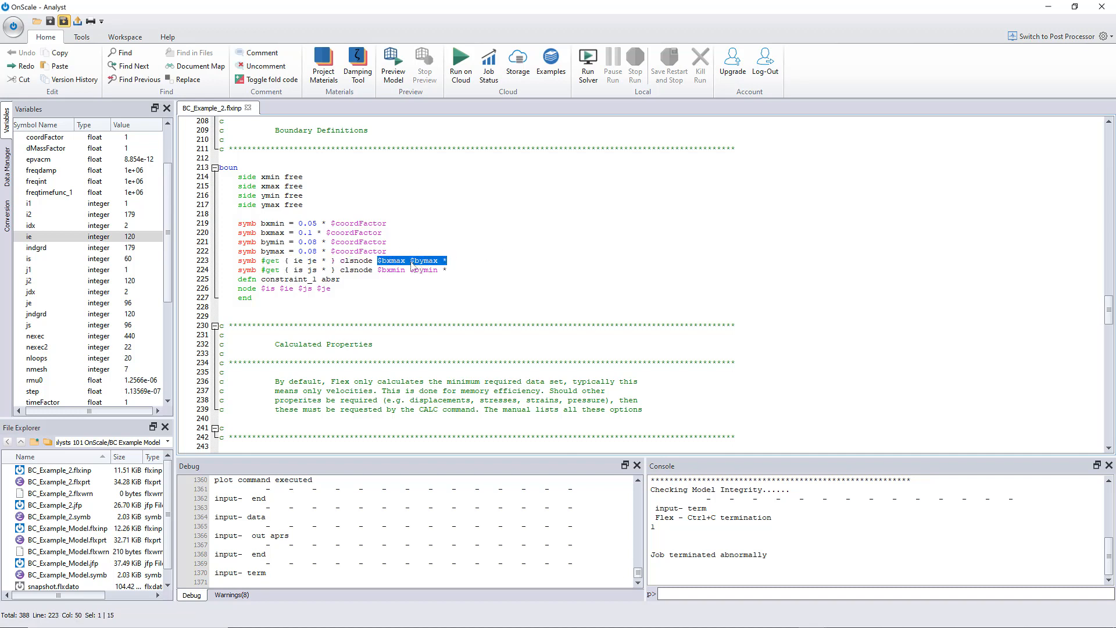
drag(327, 261, 294, 260)
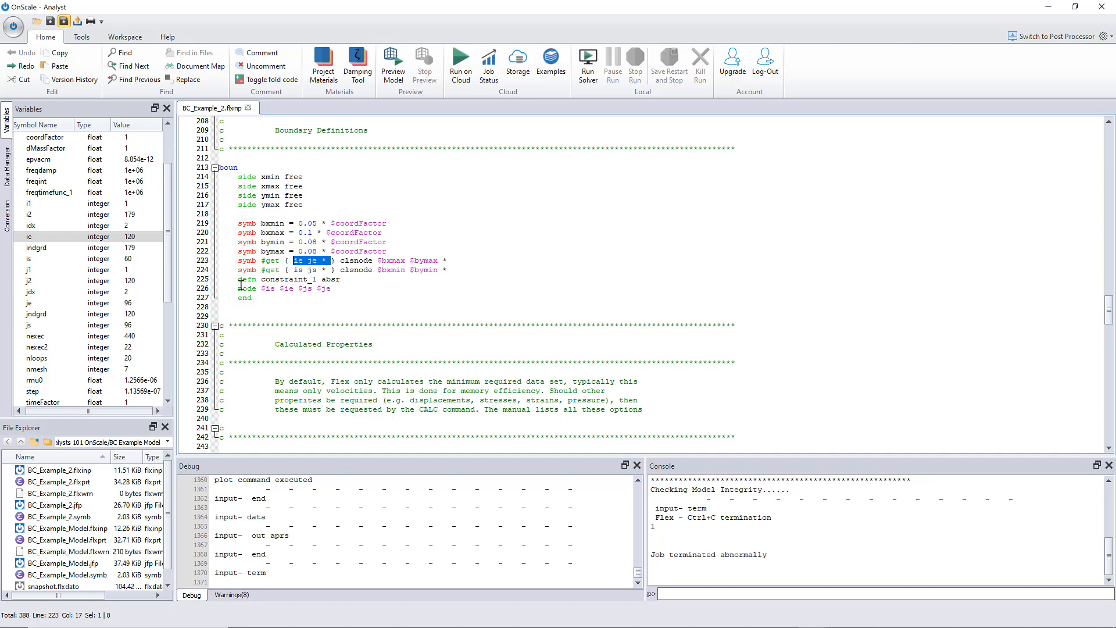
mouse_move(238, 282)
mouse_down()
mouse_move(325, 290)
mouse_move(341, 280)
mouse_move(238, 291)
mouse_up()
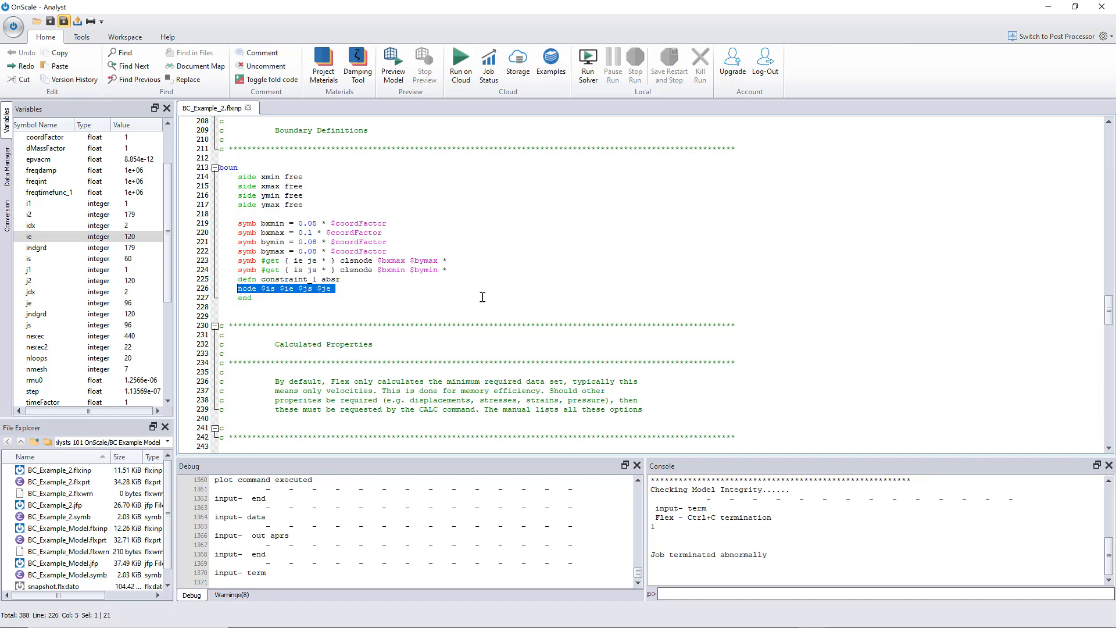
- Highlight the constraint definition in the boun block, from the symb bxmin line through the closing end
click(262, 297)
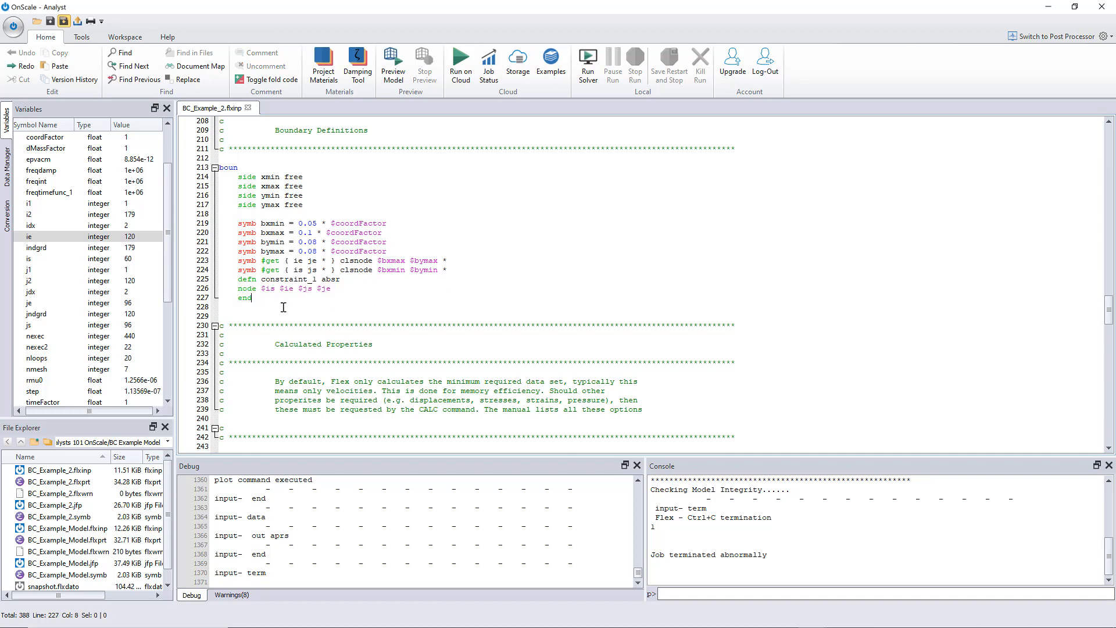
shift+drag(239, 285, 221, 227)
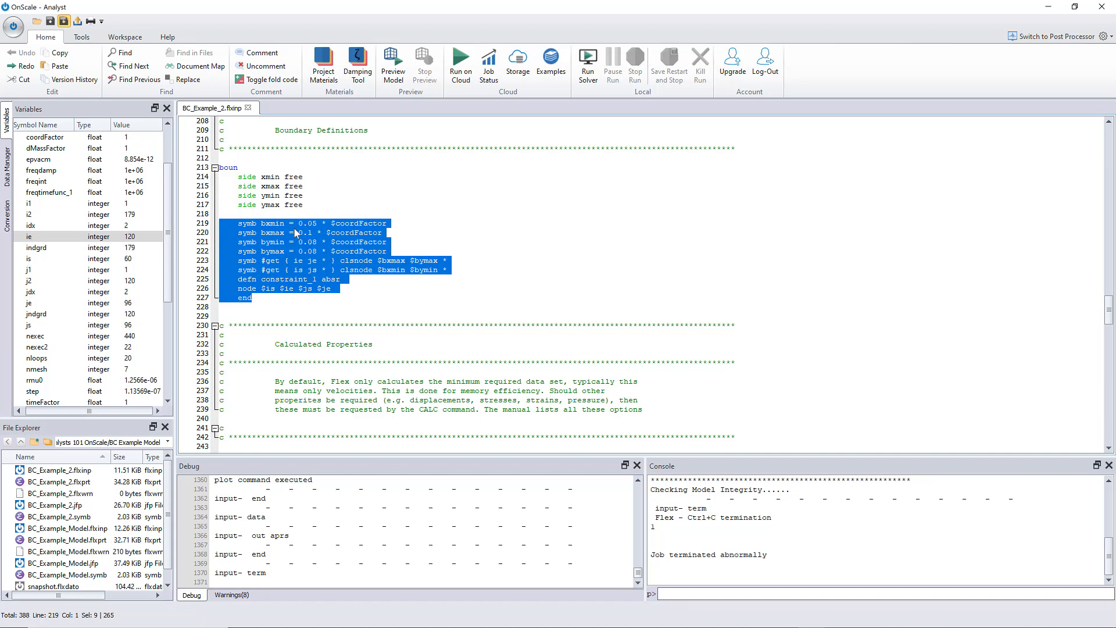
click(601, 226)
scroll(601, 224, down, 1)
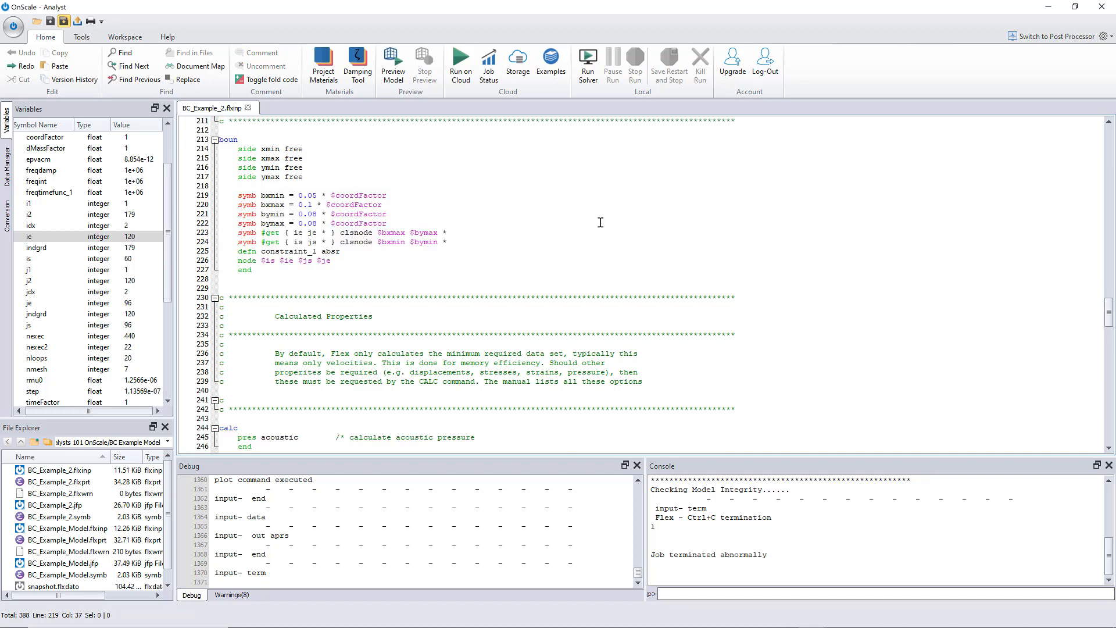
scroll(600, 221, up, 2)
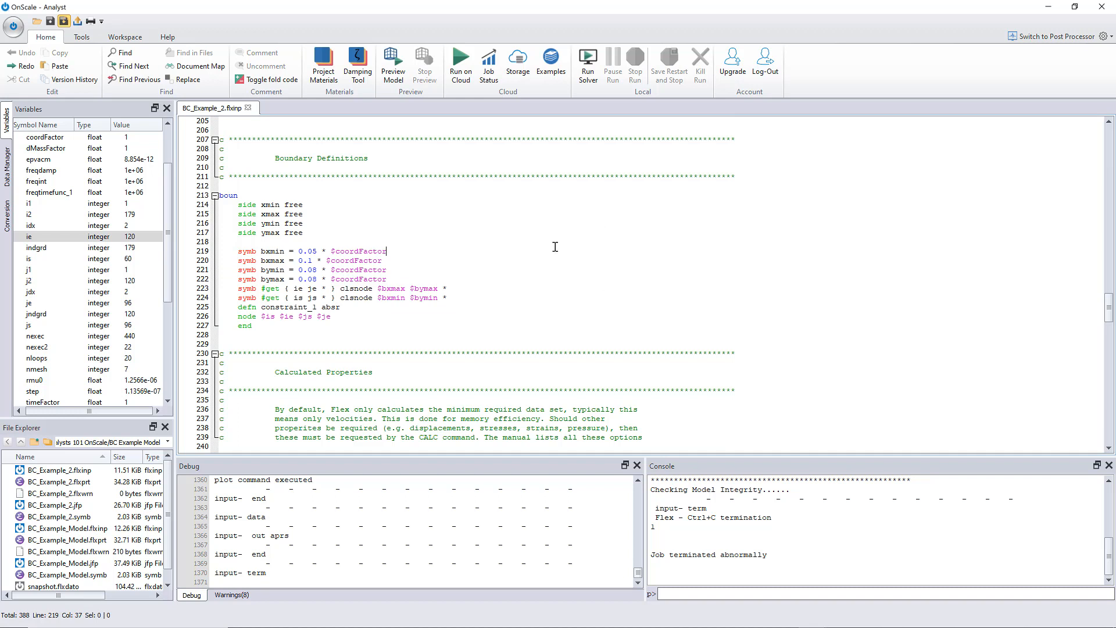
- Go to the Calculated Properties section and highlight the calc block that requests acoustic pressure
scroll(556, 246, down, 3)
scroll(555, 247, down, 8)
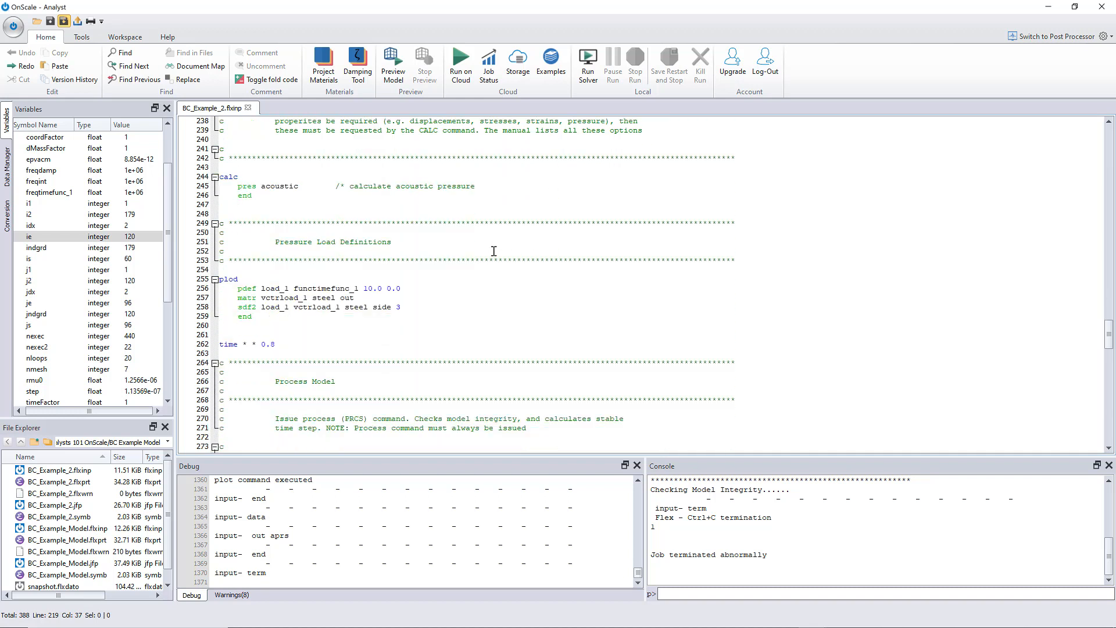
scroll(509, 259, up, 1)
drag(252, 223, 218, 203)
click(283, 232)
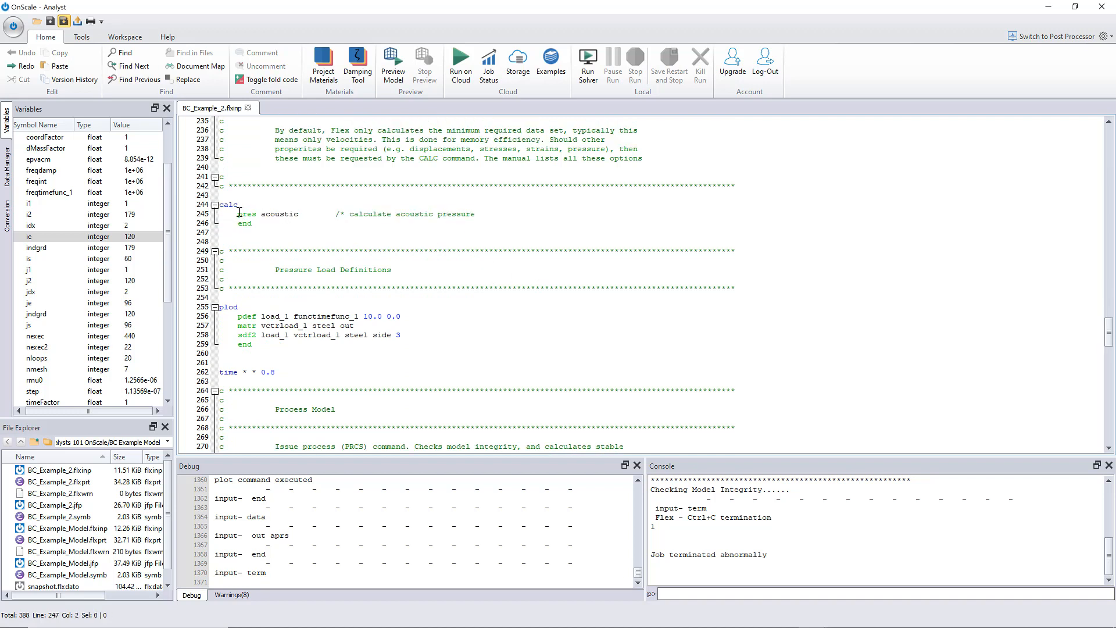
- In the Pressure Load Definitions section, highlight load_1 and functimefunc_1 on the pdef line of the plod block
scroll(366, 225, down, 4)
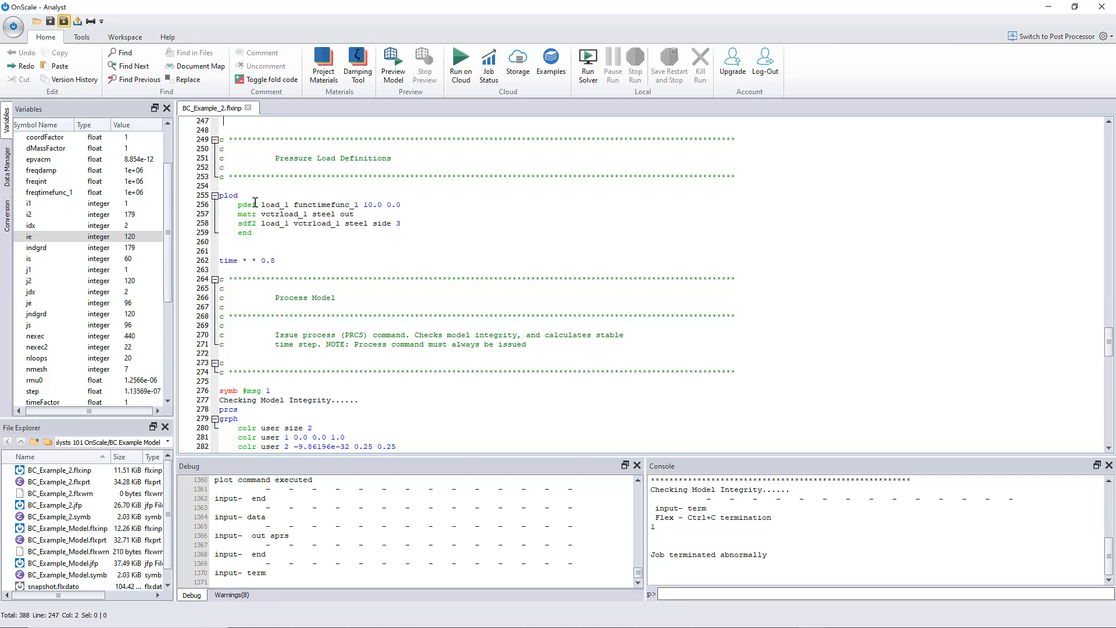
mouse_move(230, 228)
mouse_down()
mouse_move(224, 205)
mouse_move(220, 232)
mouse_up()
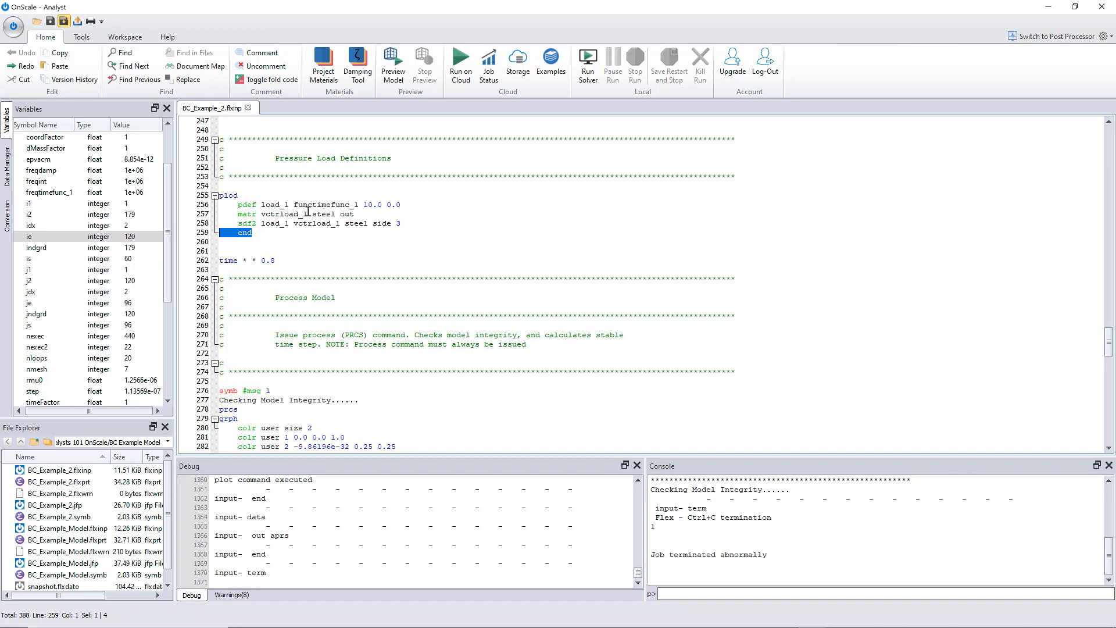
drag(261, 205, 286, 205)
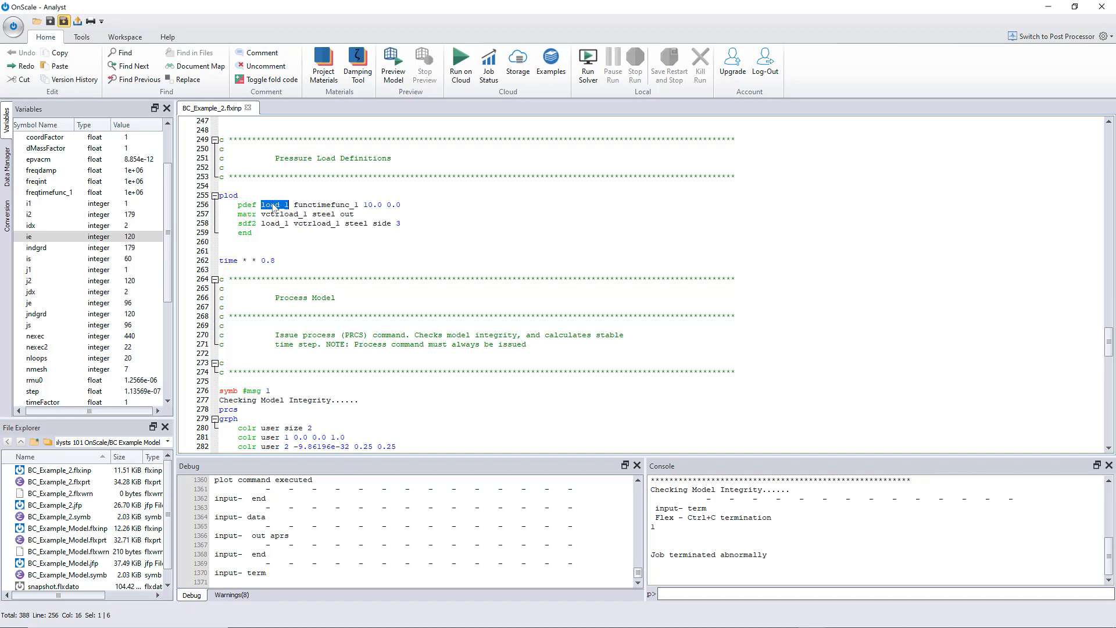
drag(294, 205, 356, 206)
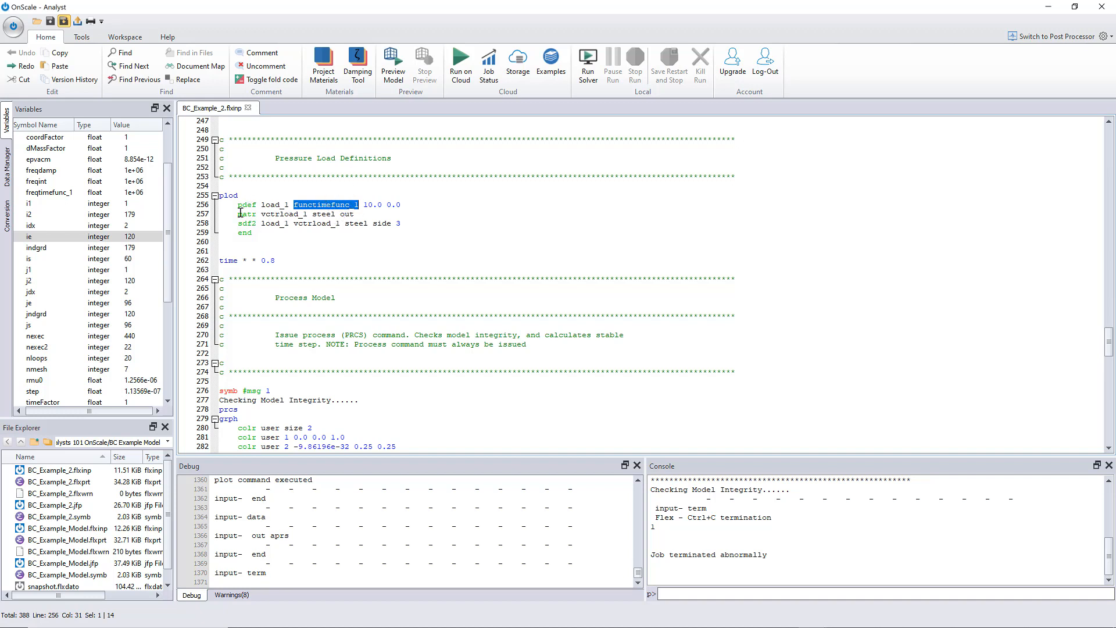
- Highlight the whole matr vctrload_1 line, then single out its matr keyword and the steel out arguments
drag(355, 215, 235, 212)
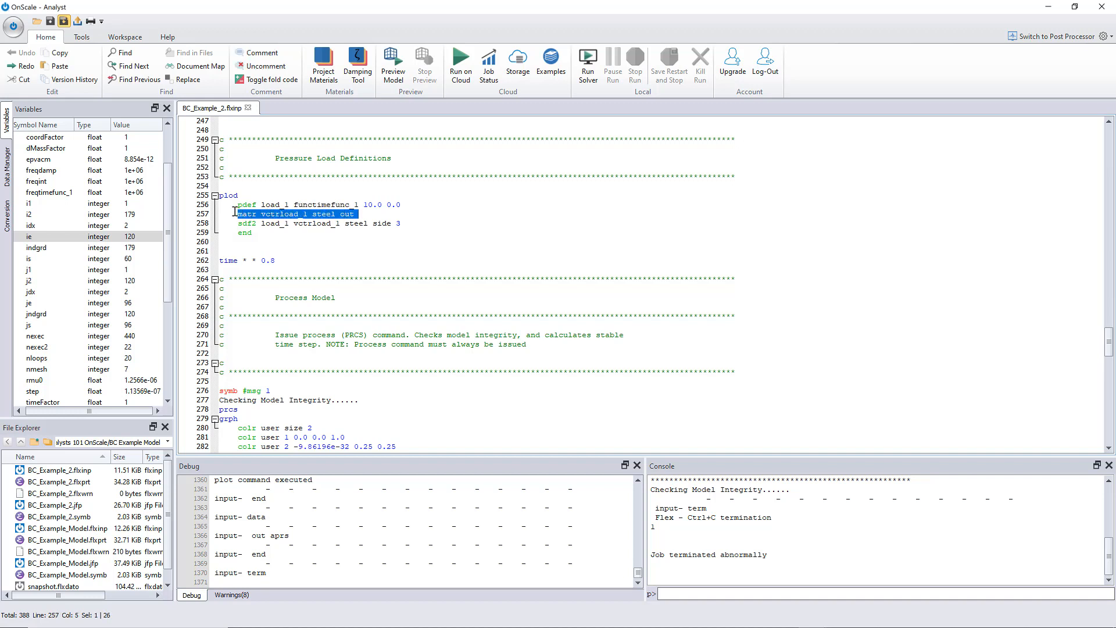
click(271, 232)
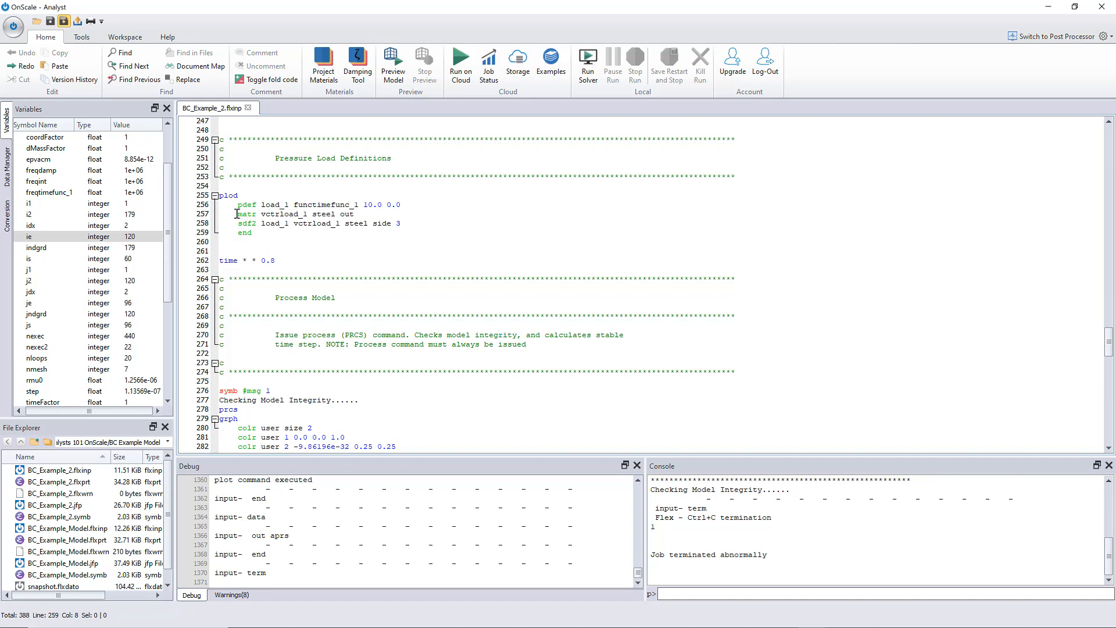
double_click(247, 214)
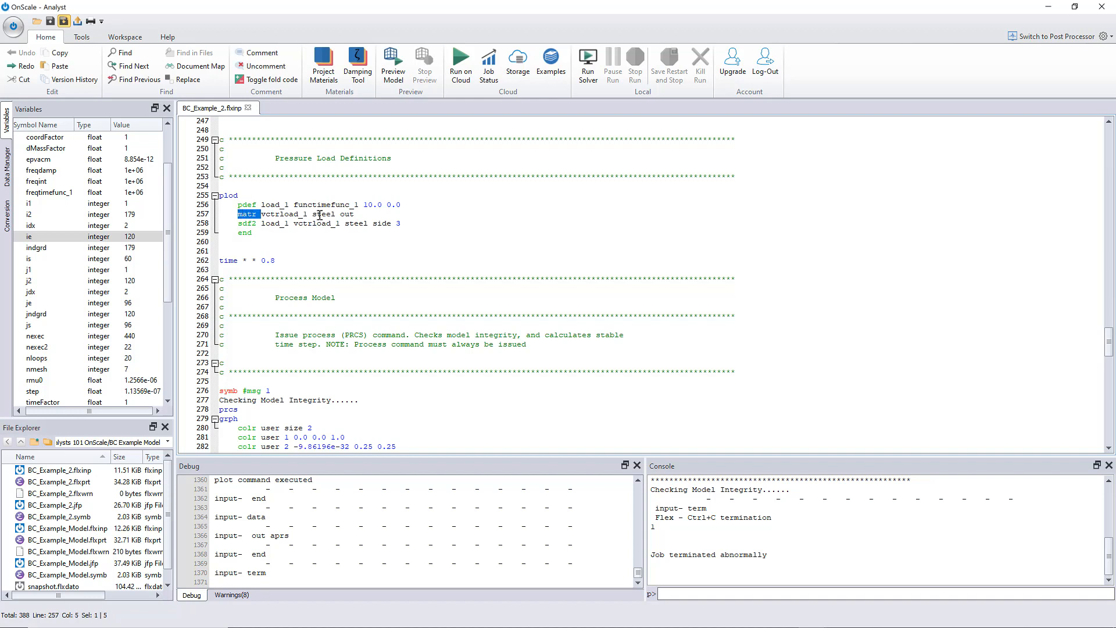
drag(313, 214, 355, 215)
click(277, 233)
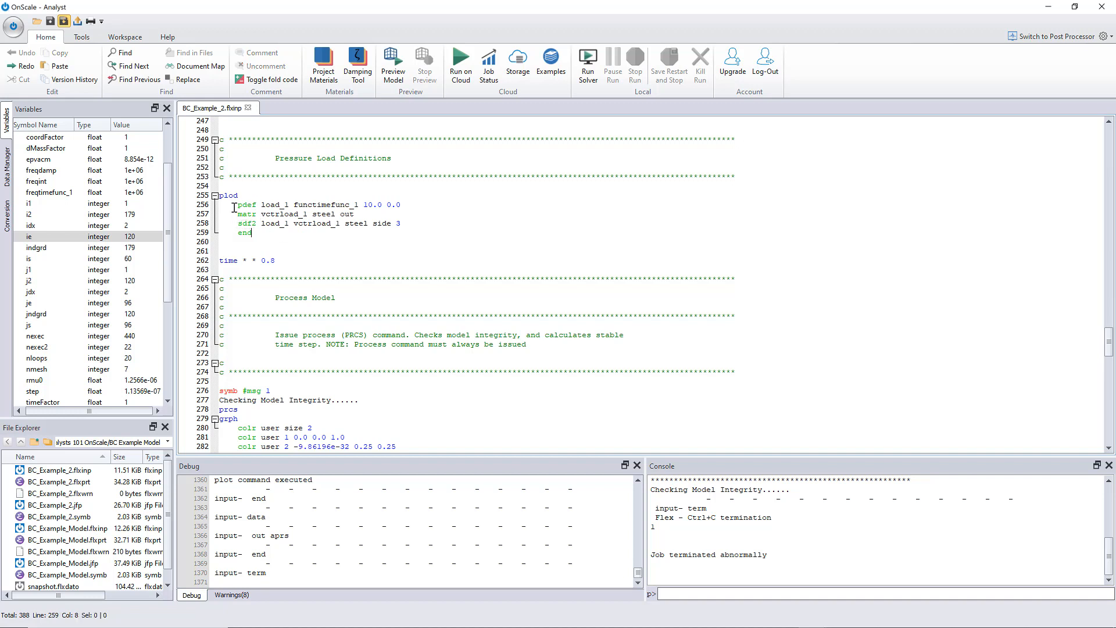
- Highlight sdf2, vctrload_1, steel and side 3 on the sdf2 line, then the entire plod block
drag(239, 224, 259, 224)
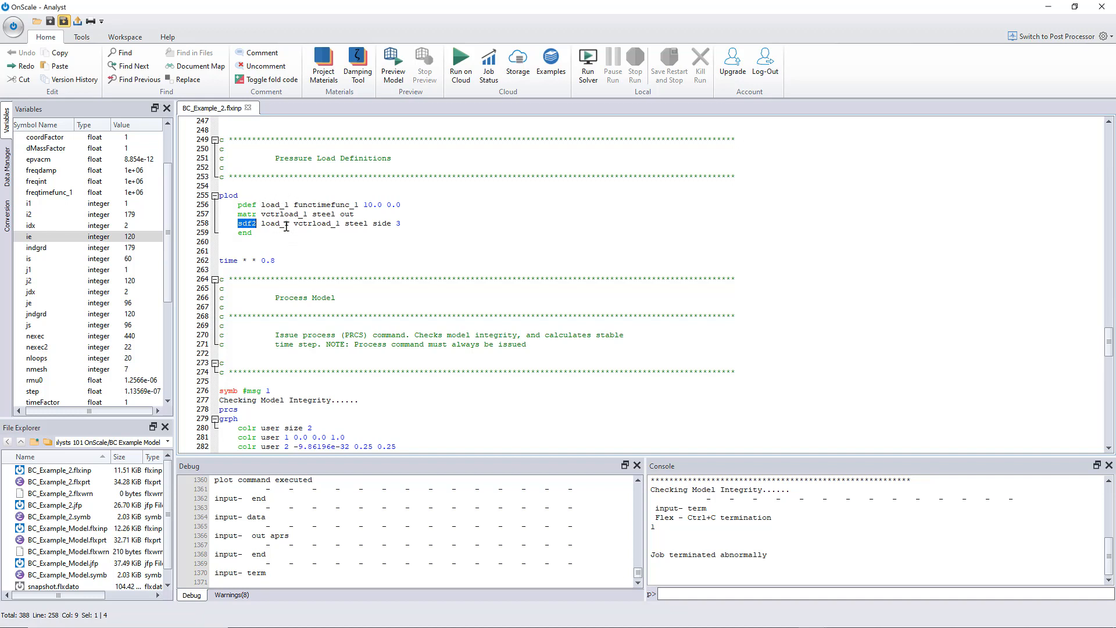
drag(294, 224, 344, 224)
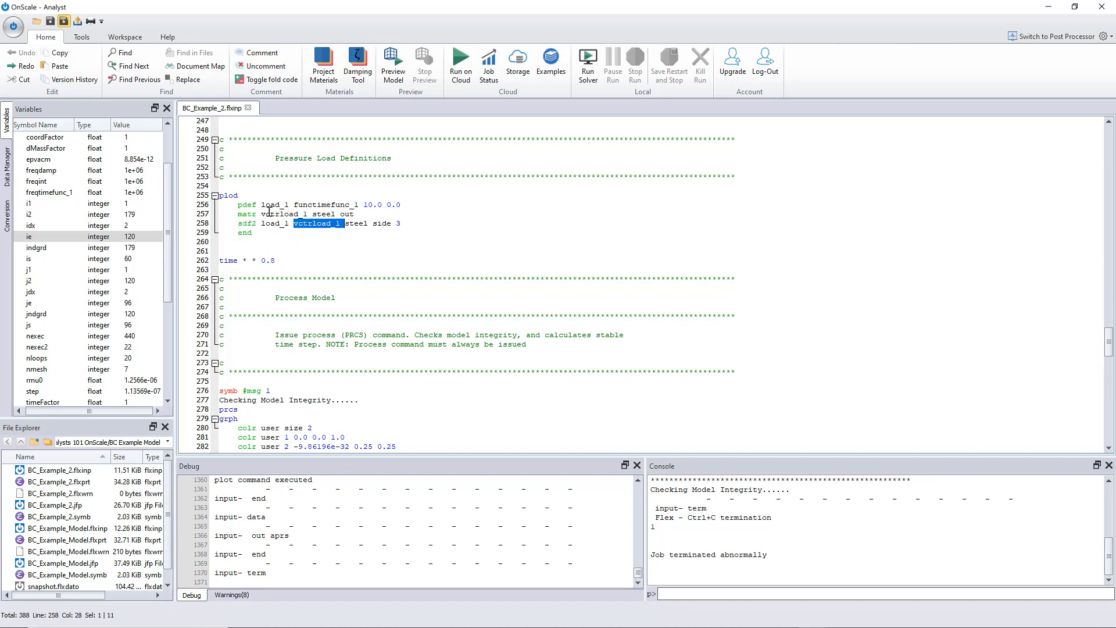
click(347, 224)
drag(347, 224, 367, 224)
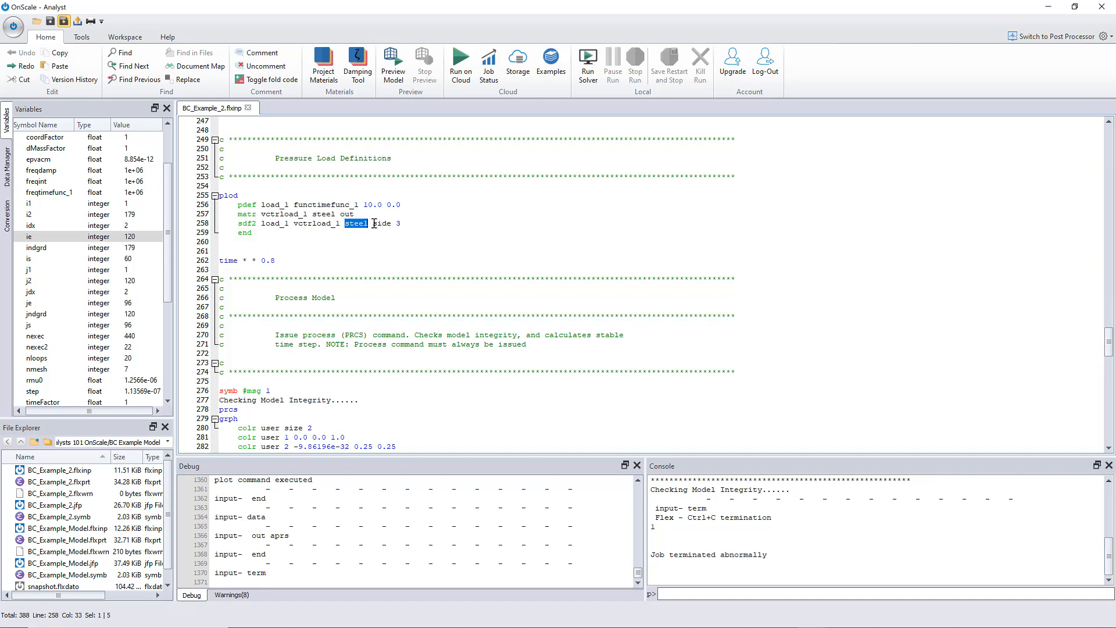
drag(373, 224, 403, 224)
drag(258, 235, 217, 197)
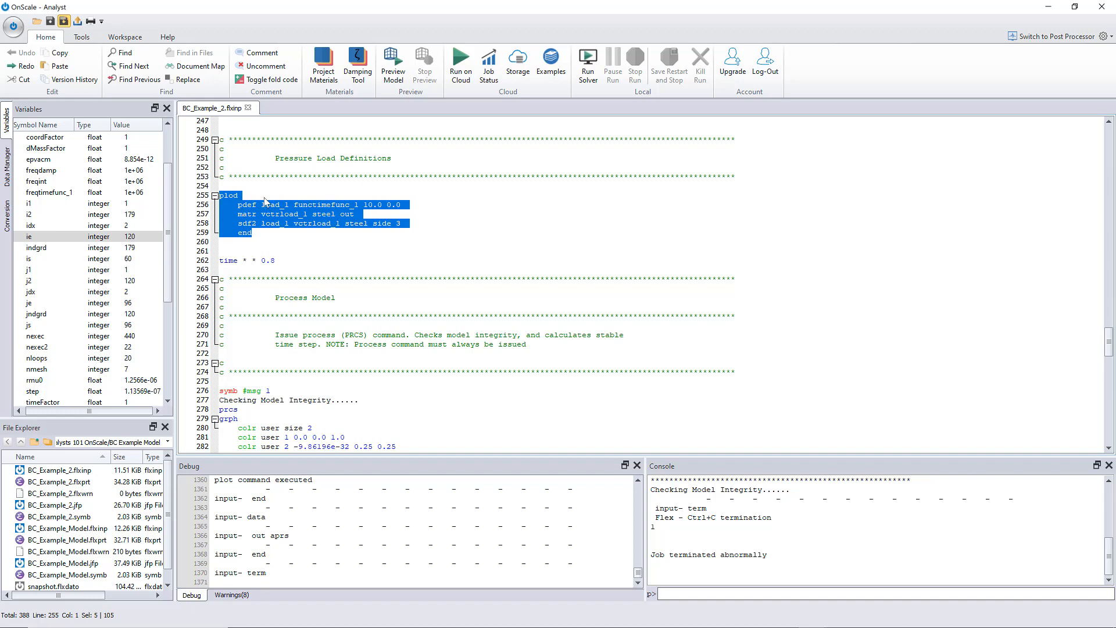
- Highlight the Process Model commands from prcs through the end of the second grph block
scroll(420, 207, down, 2)
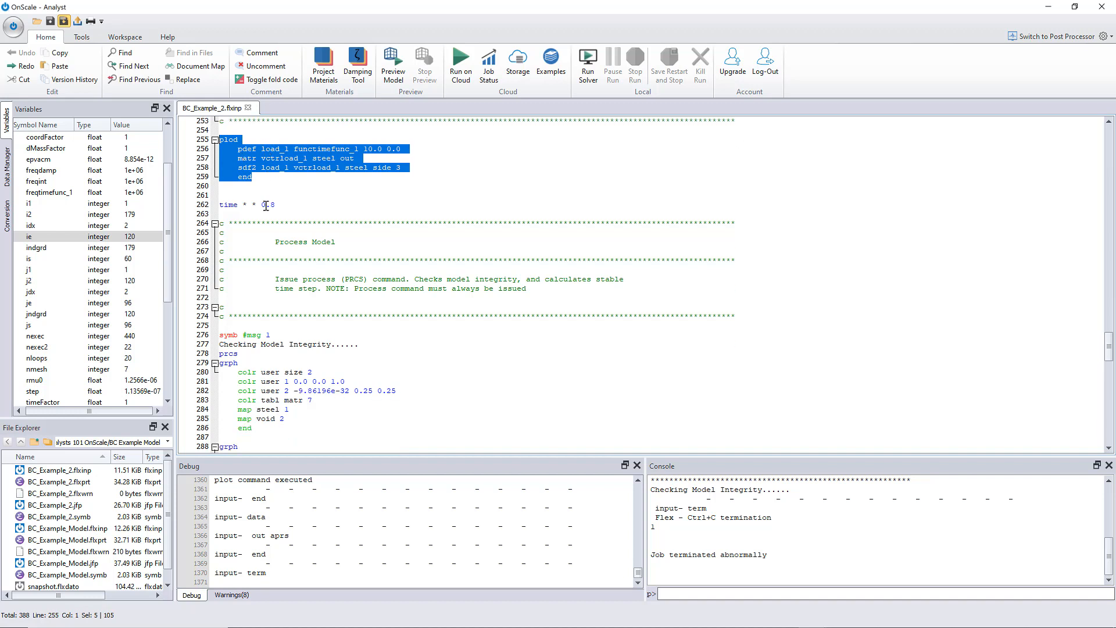
scroll(421, 208, down, 6)
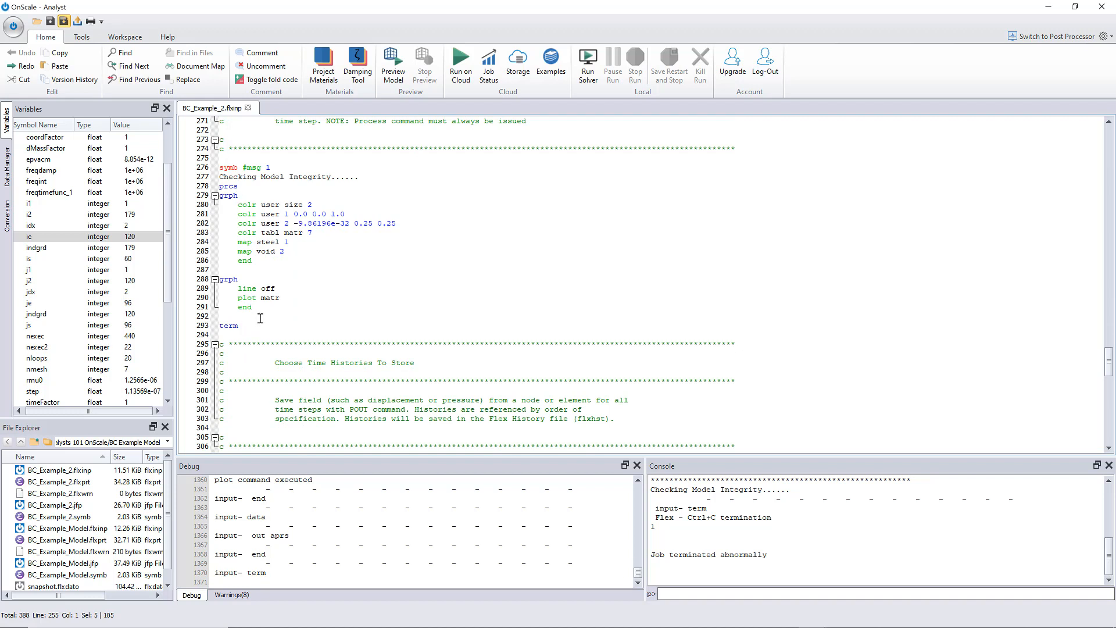
drag(261, 318, 186, 184)
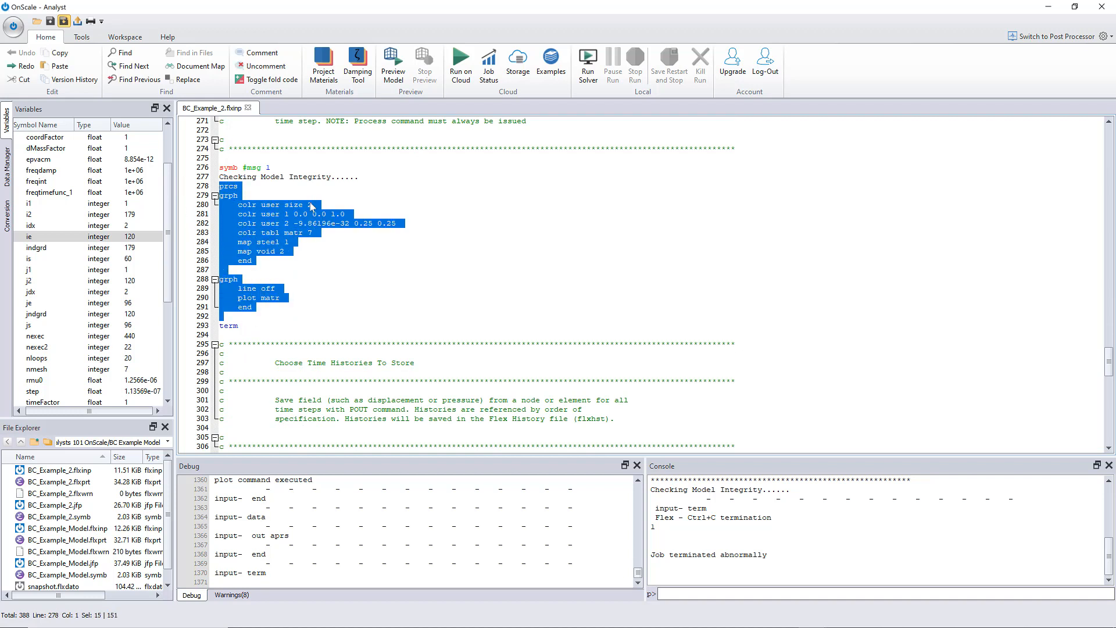
click(343, 273)
right_click(280, 293)
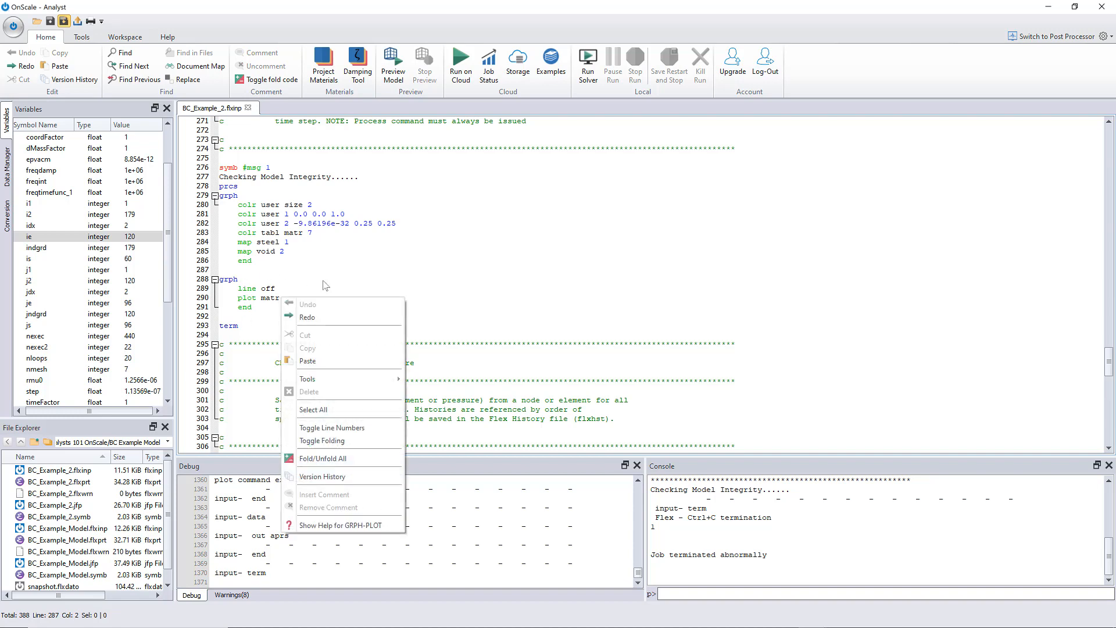
click(387, 258)
- Examine the pout block for time histories, highlighting the hist xyz aprs line's location arguments and the hist functimefunc_1 line
scroll(388, 257, down, 3)
scroll(388, 257, down, 7)
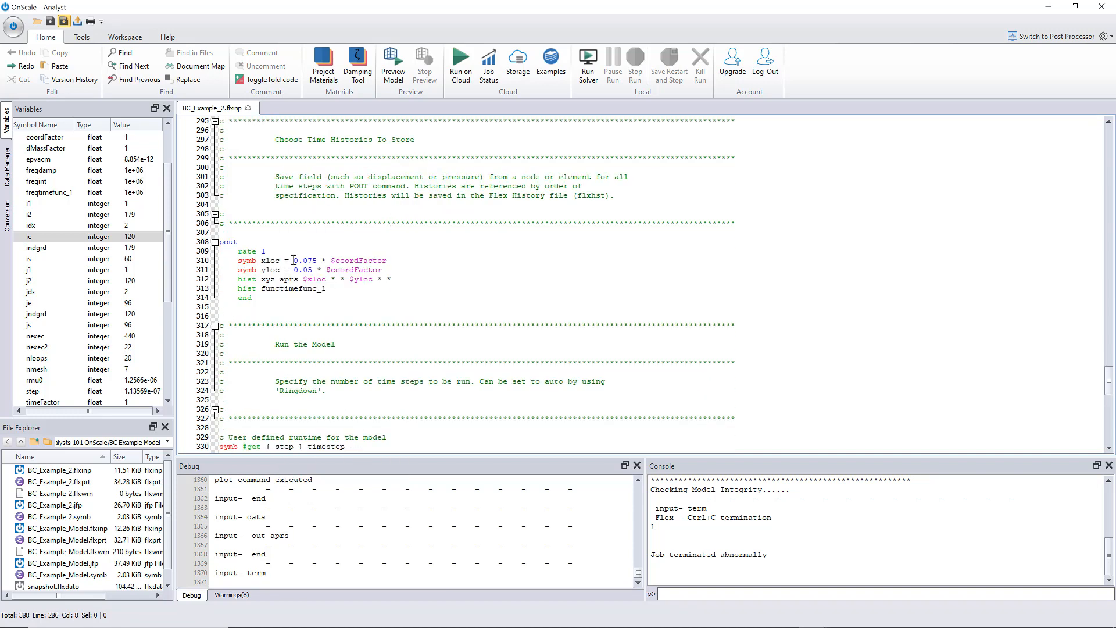
drag(259, 249, 224, 242)
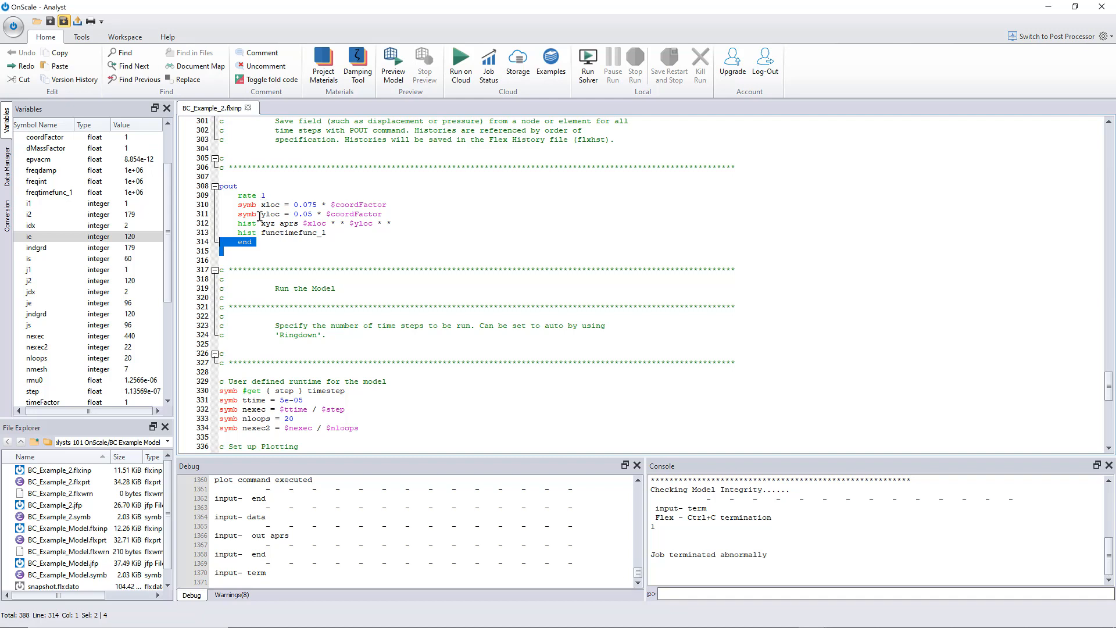
drag(239, 222, 303, 225)
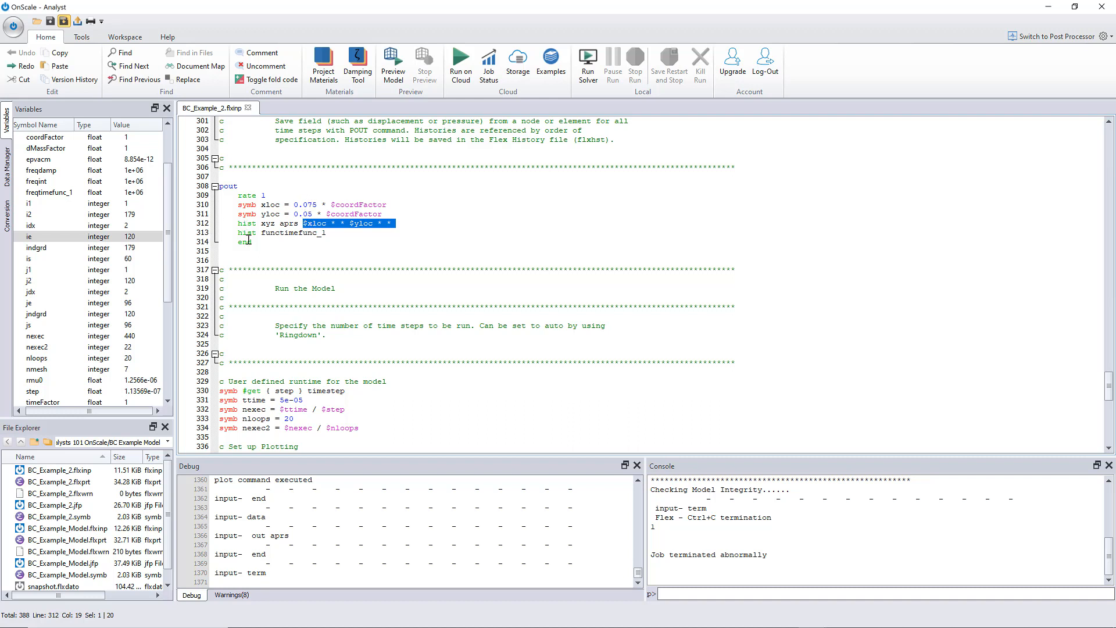
drag(333, 234, 236, 234)
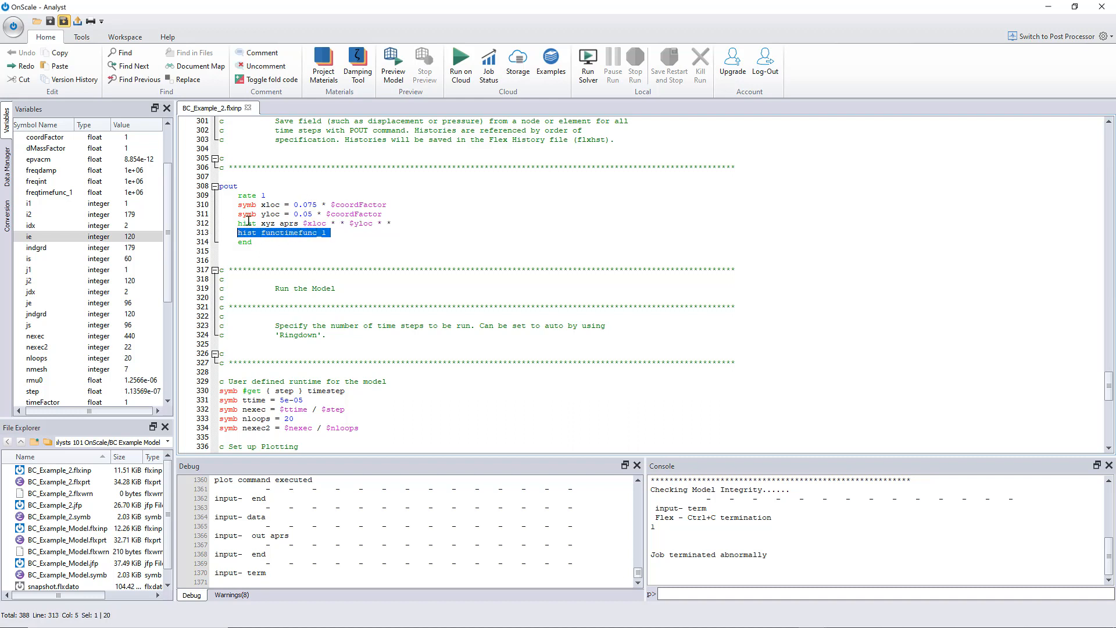
click(269, 243)
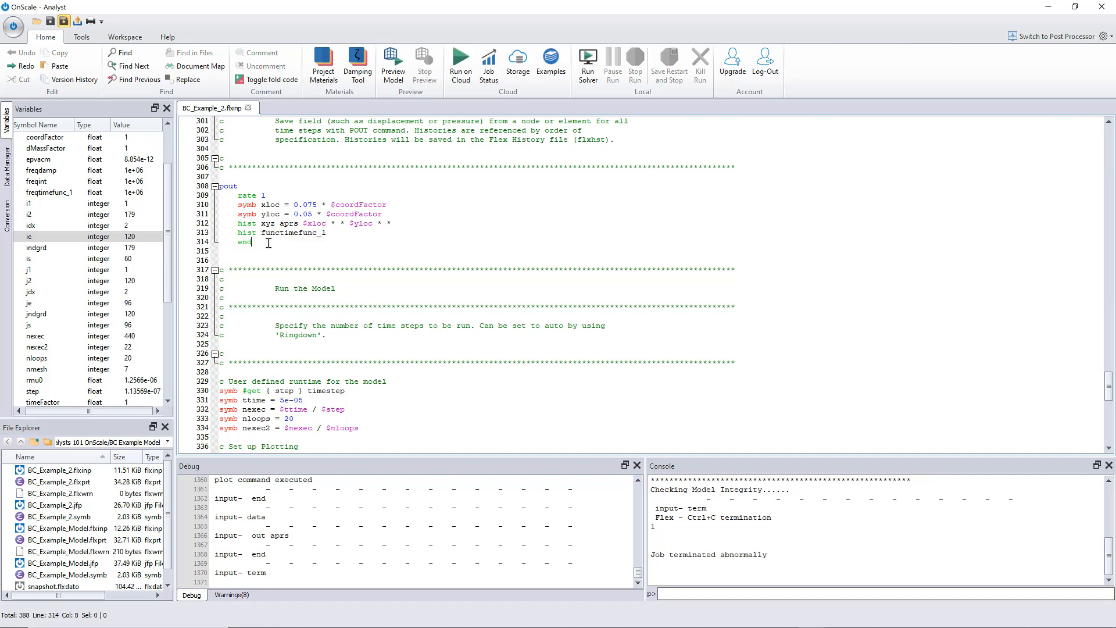
drag(333, 234, 246, 233)
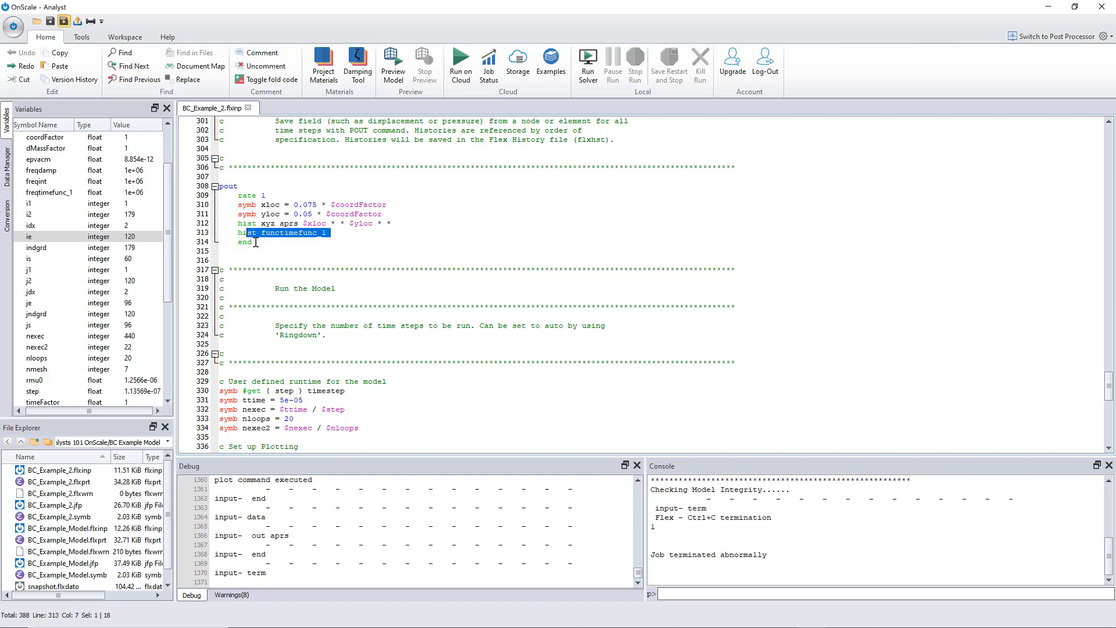
- In the Run the Model section, highlight the ttime to nexec2 symb lines, then the 5e-05 value, ttime and nexec
scroll(256, 243, down, 5)
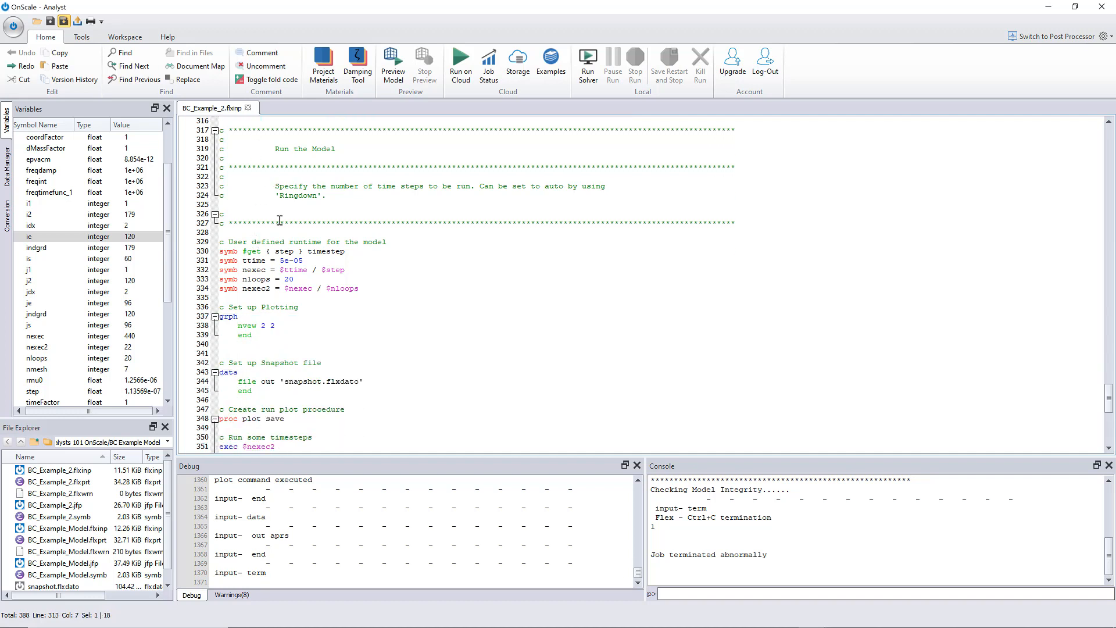
scroll(279, 220, down, 2)
scroll(228, 237, down, 1)
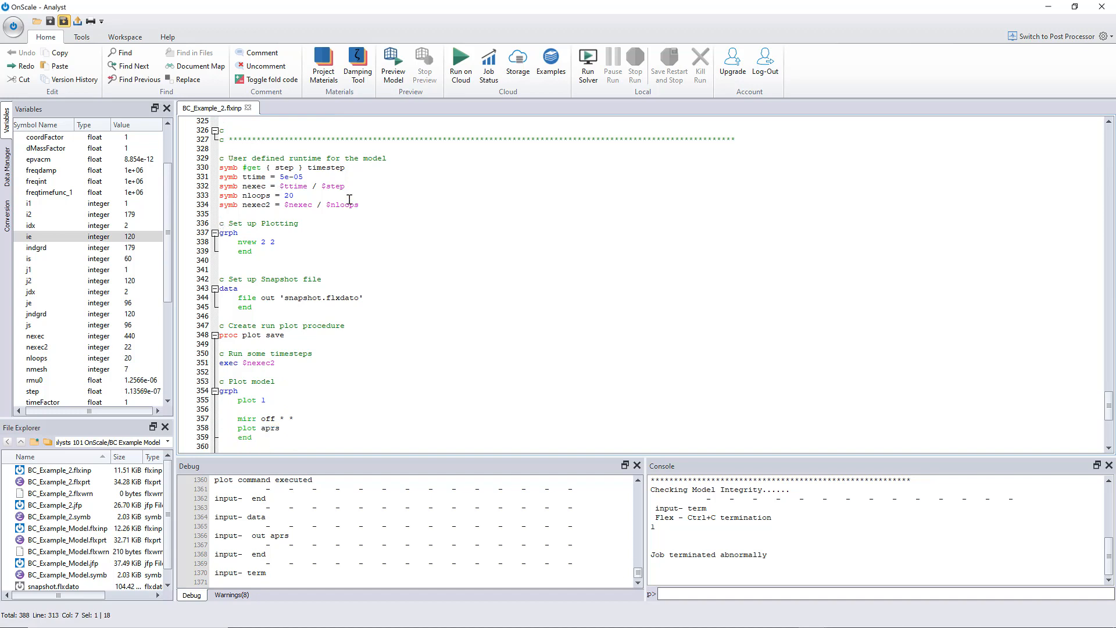
drag(360, 205, 209, 180)
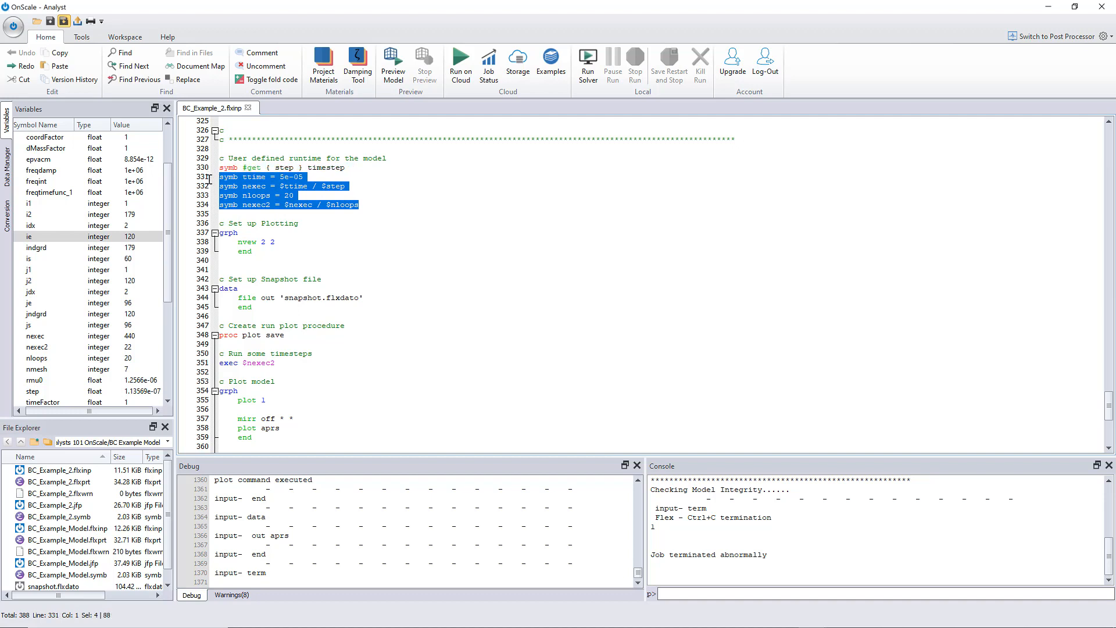
click(355, 175)
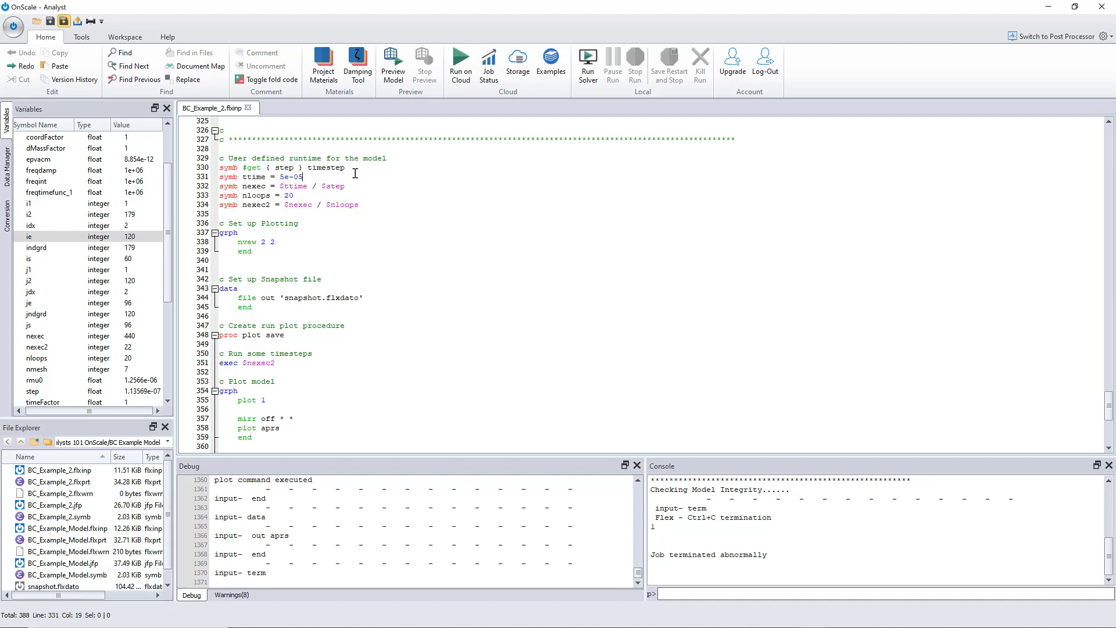
shift+click(282, 177)
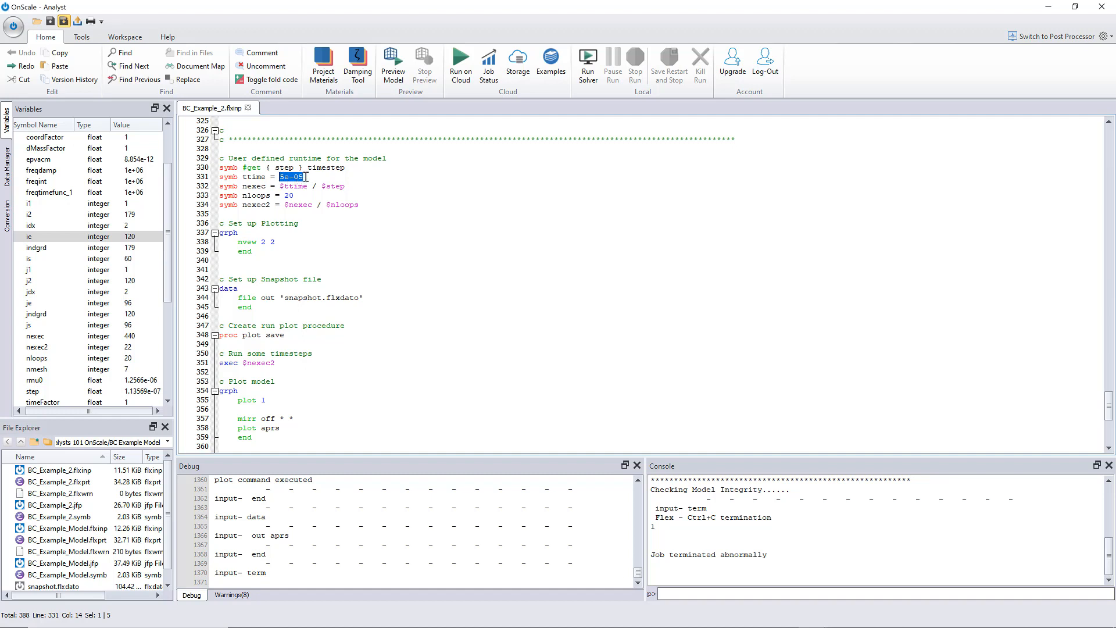
double_click(257, 177)
double_click(249, 188)
- Highlight the proc plot save line, then the whole run plot procedure from that line through end$ proc
scroll(271, 211, down, 2)
scroll(271, 211, up, 1)
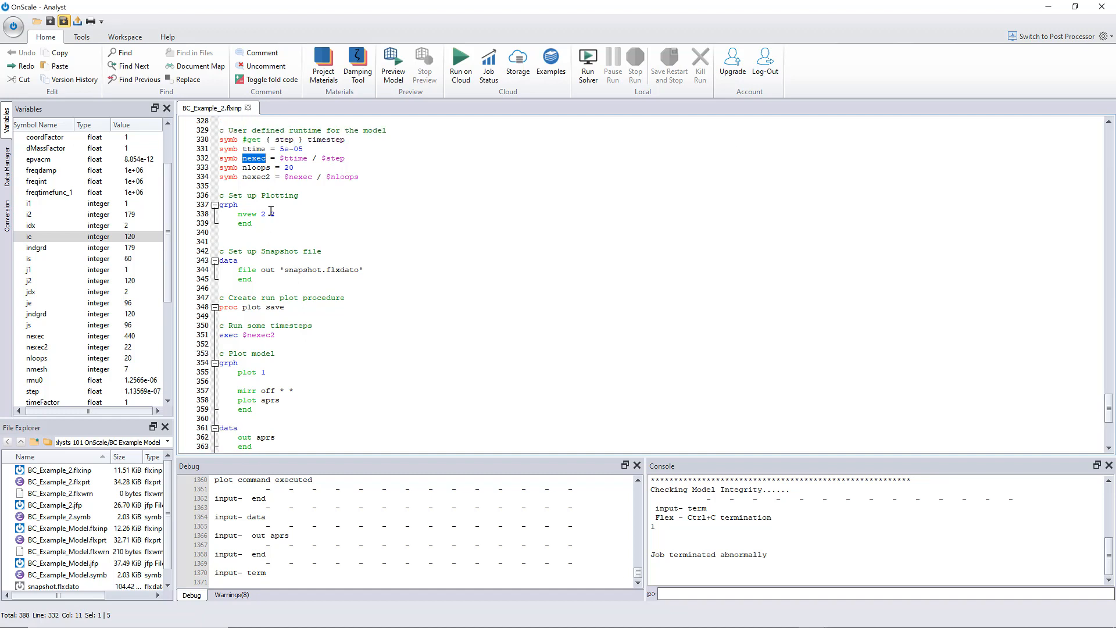
scroll(264, 214, down, 1)
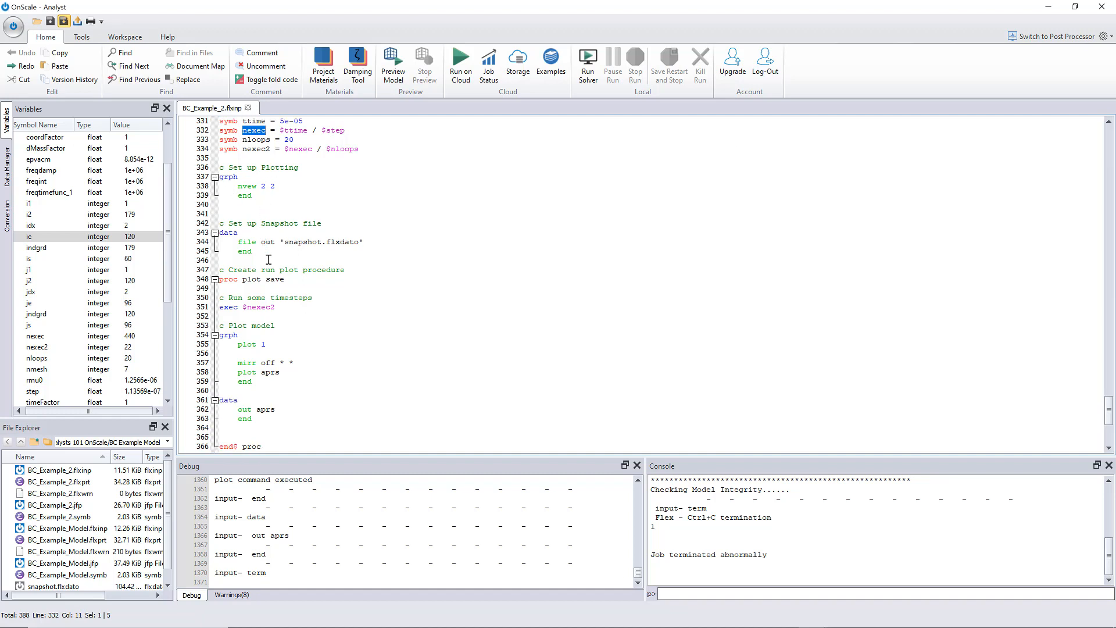
scroll(268, 259, down, 1)
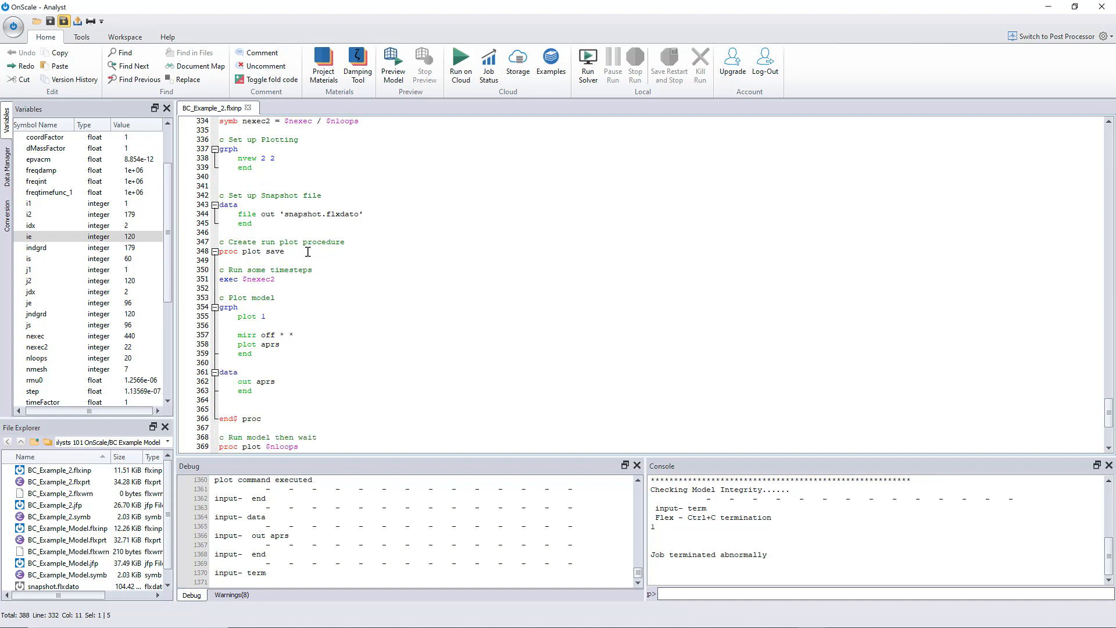
drag(308, 252, 219, 251)
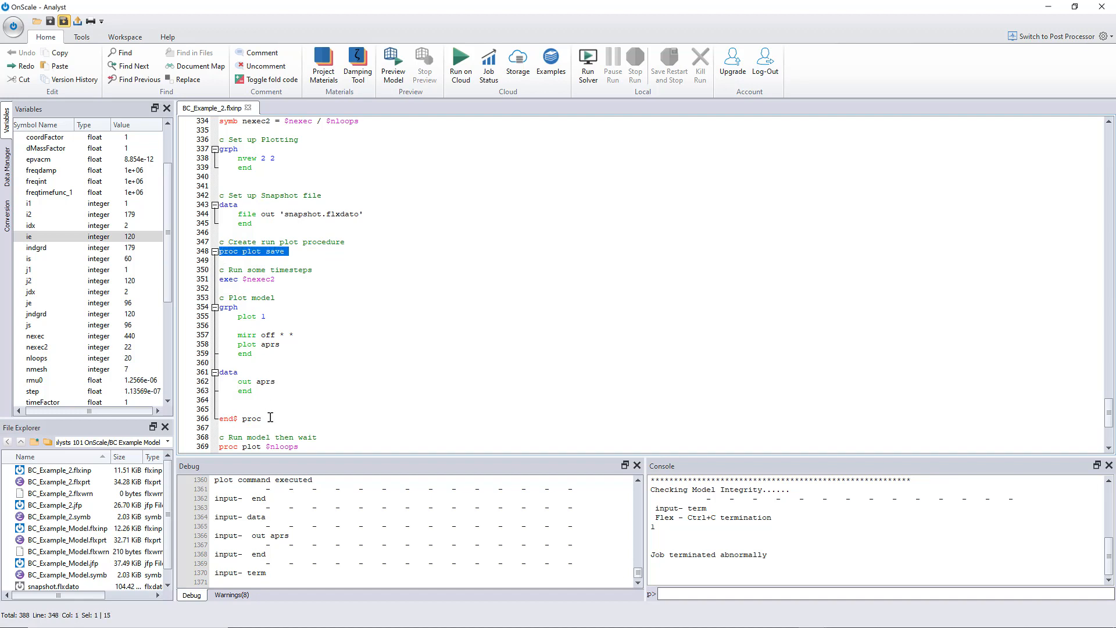
drag(270, 417, 207, 248)
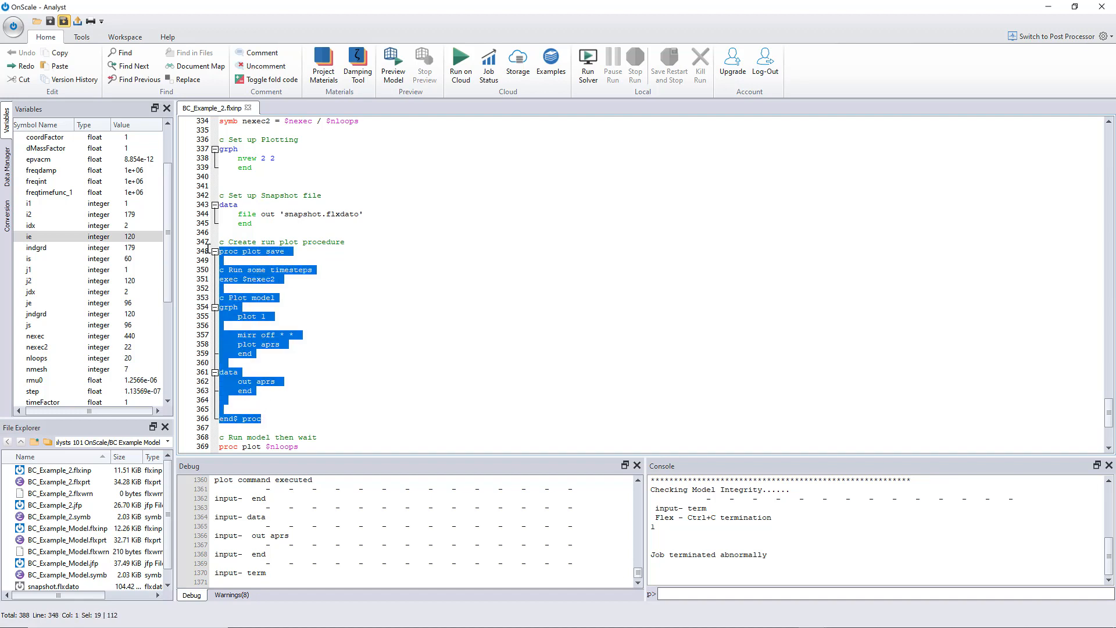
- Highlight the save option and the plot name on the proc line, then the procedure's commands from Plot model through end$ proc
scroll(296, 266, down, 1)
click(314, 224)
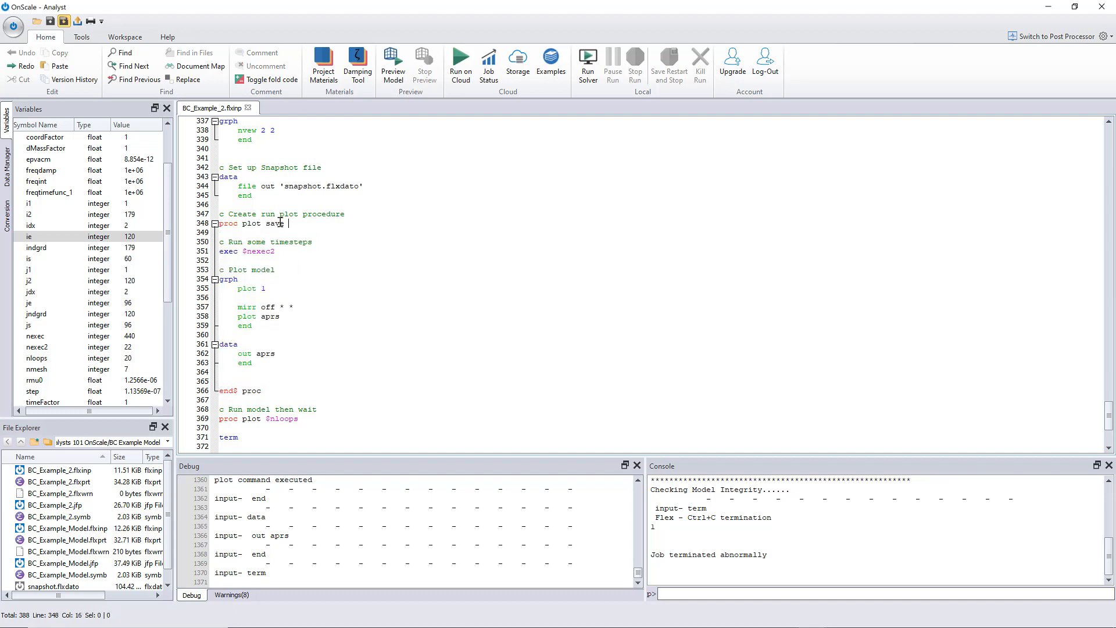
drag(285, 223, 265, 224)
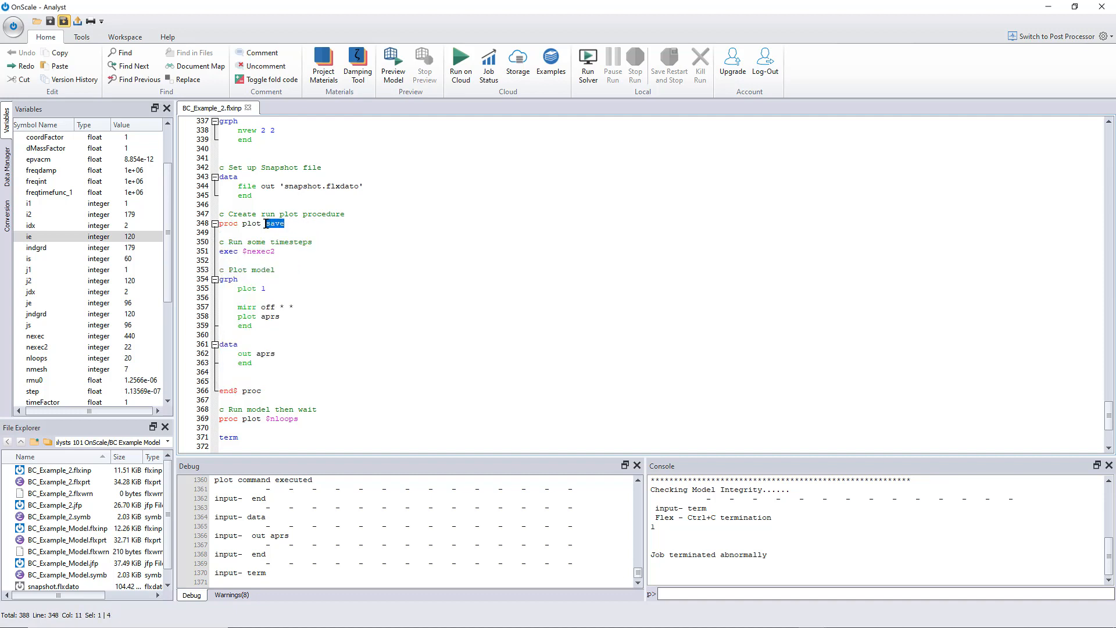
double_click(251, 223)
drag(273, 389, 223, 261)
scroll(261, 332, down, 2)
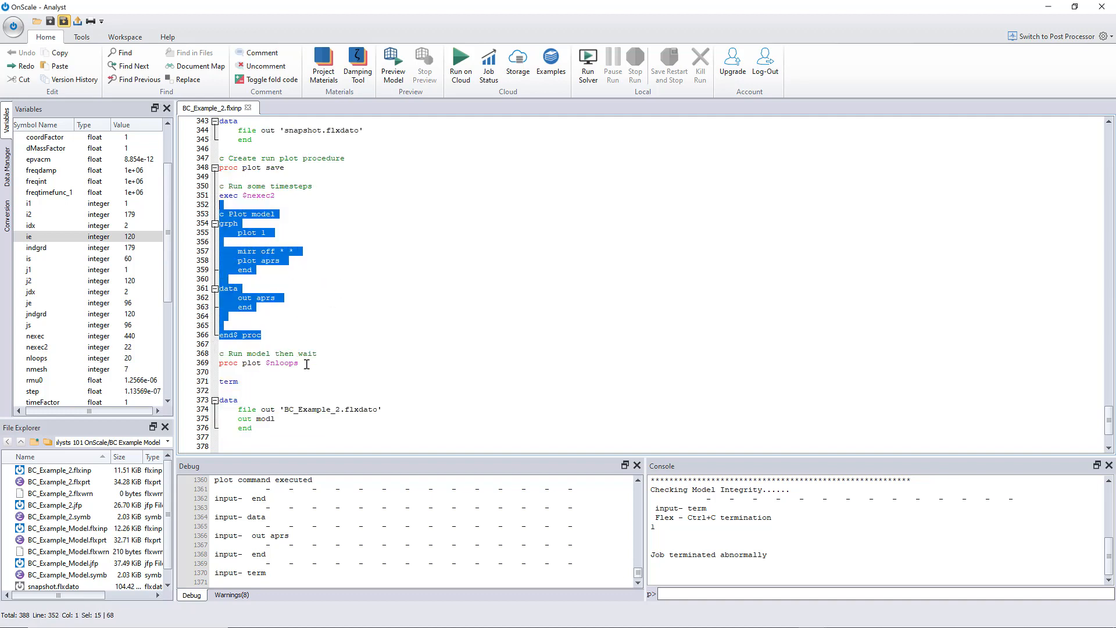
- Highlight $nloops on the proc plot line under Run model then wait, and check its definition in the user defined runtime block
drag(307, 365, 249, 371)
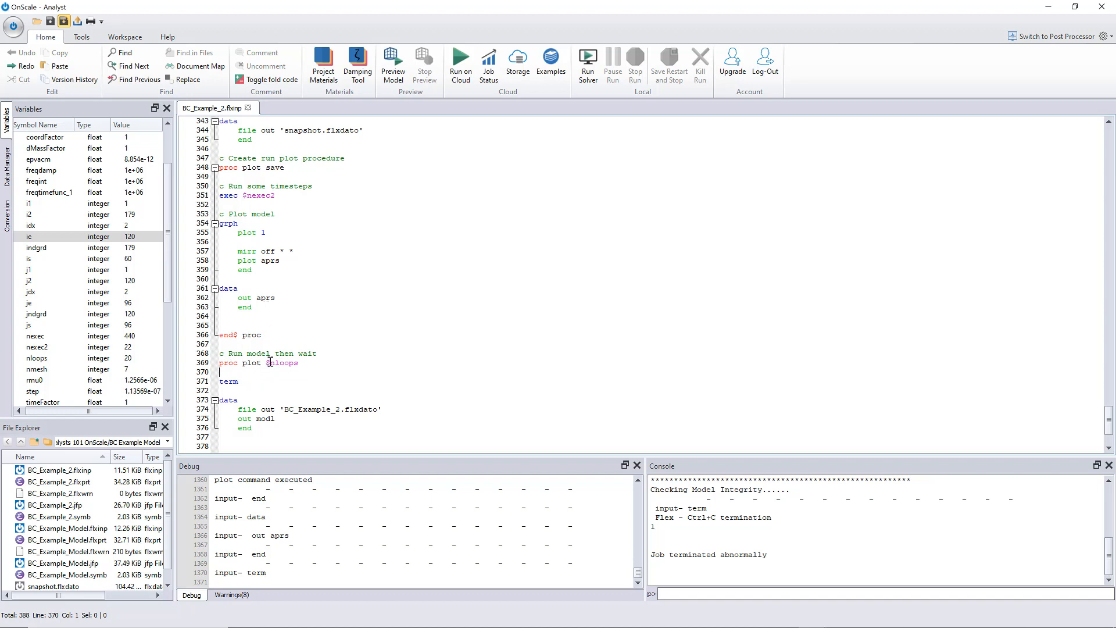
drag(266, 363, 297, 364)
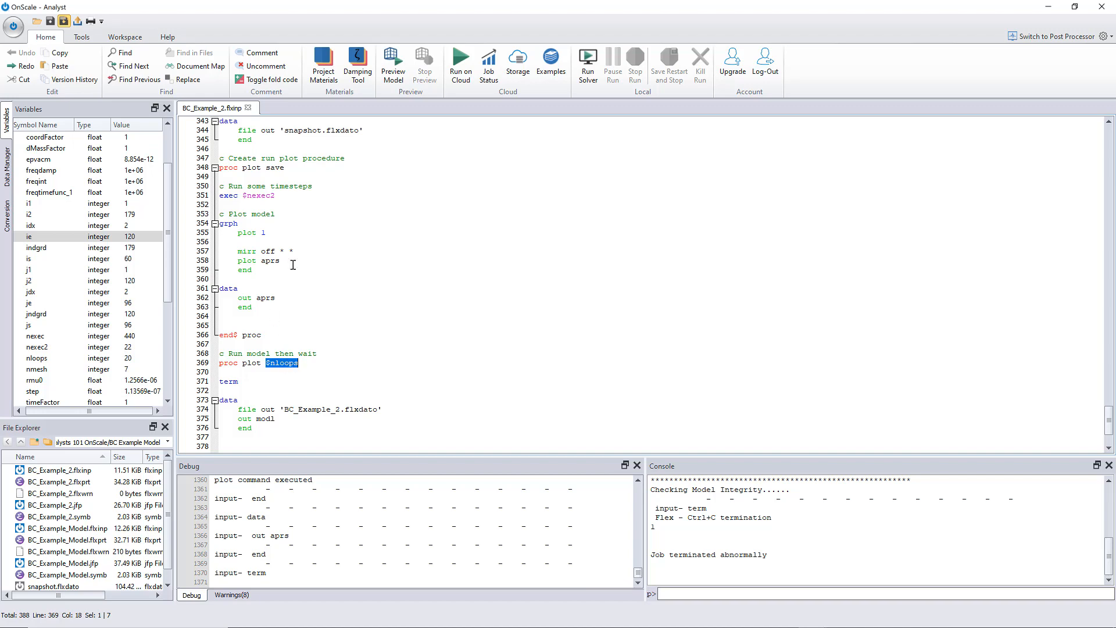
scroll(297, 258, up, 8)
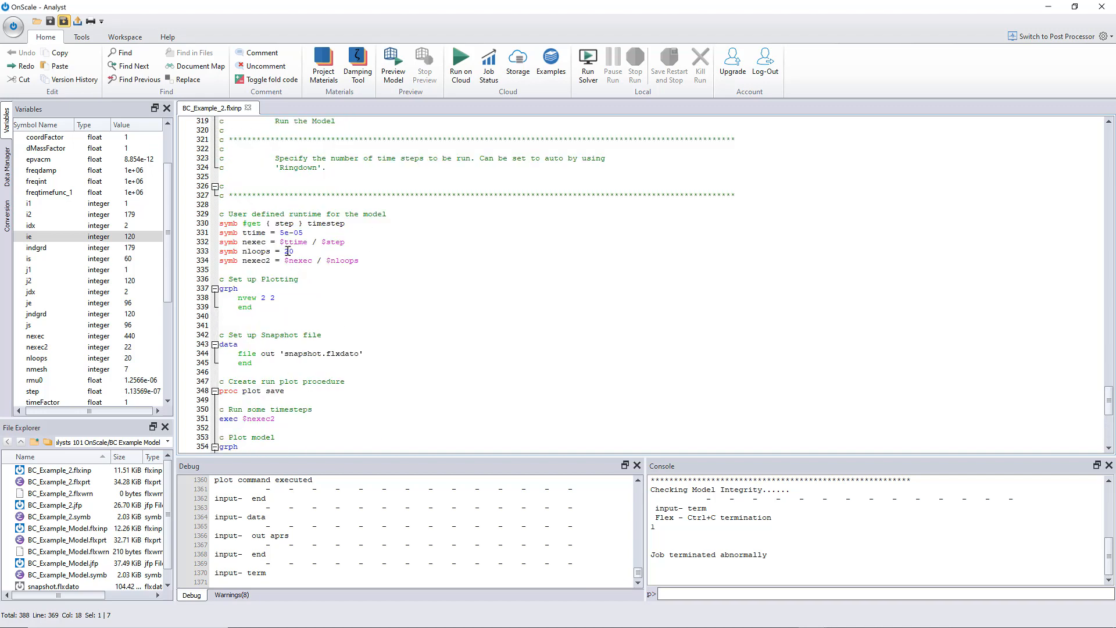
scroll(287, 252, down, 7)
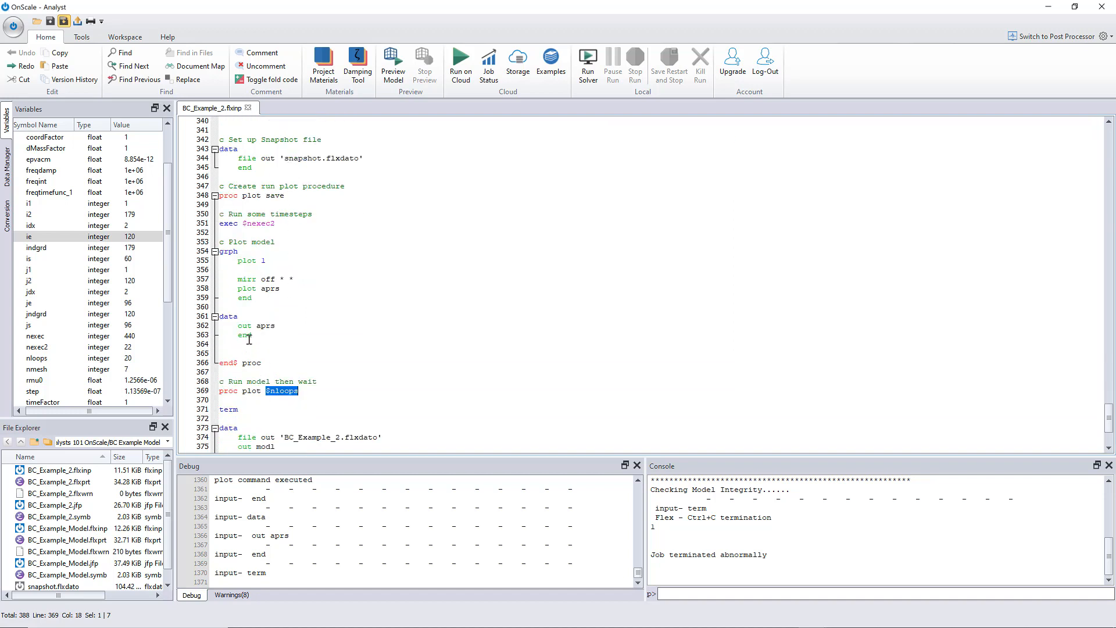
- Highlight the exec $nexec2 line under Run some timesteps in the run plot procedure
drag(283, 224, 220, 225)
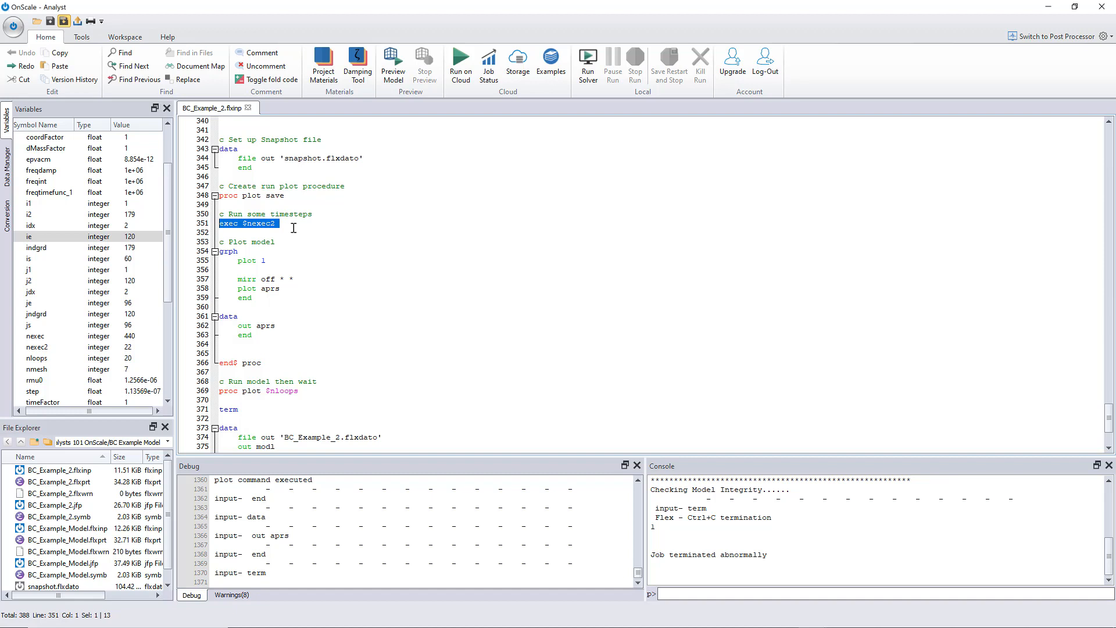
scroll(288, 229, up, 1)
click(325, 269)
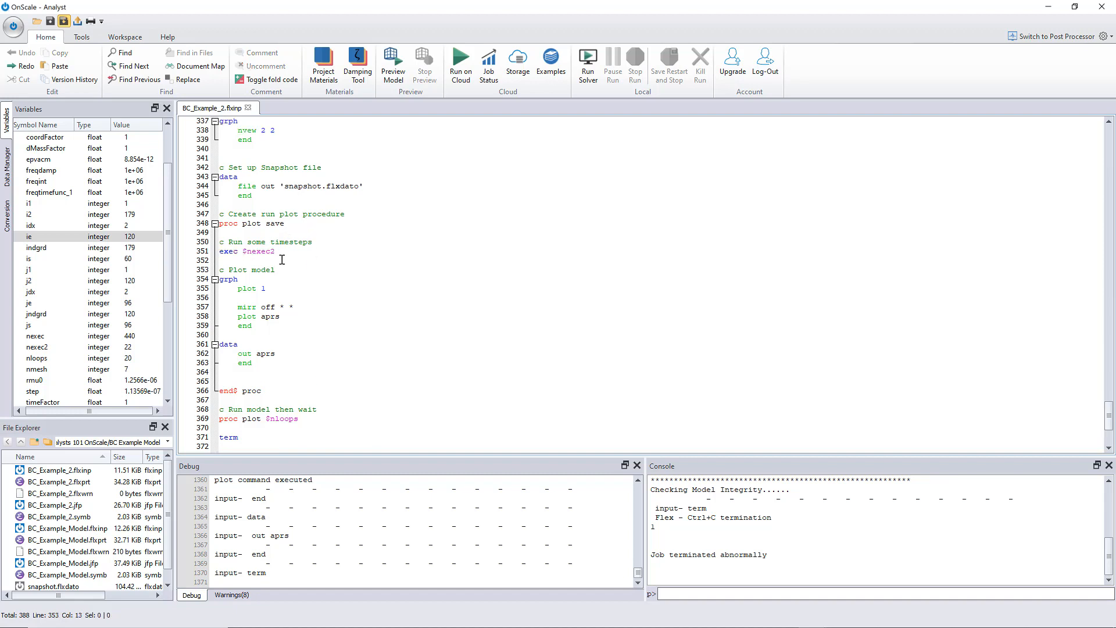
drag(281, 251, 217, 251)
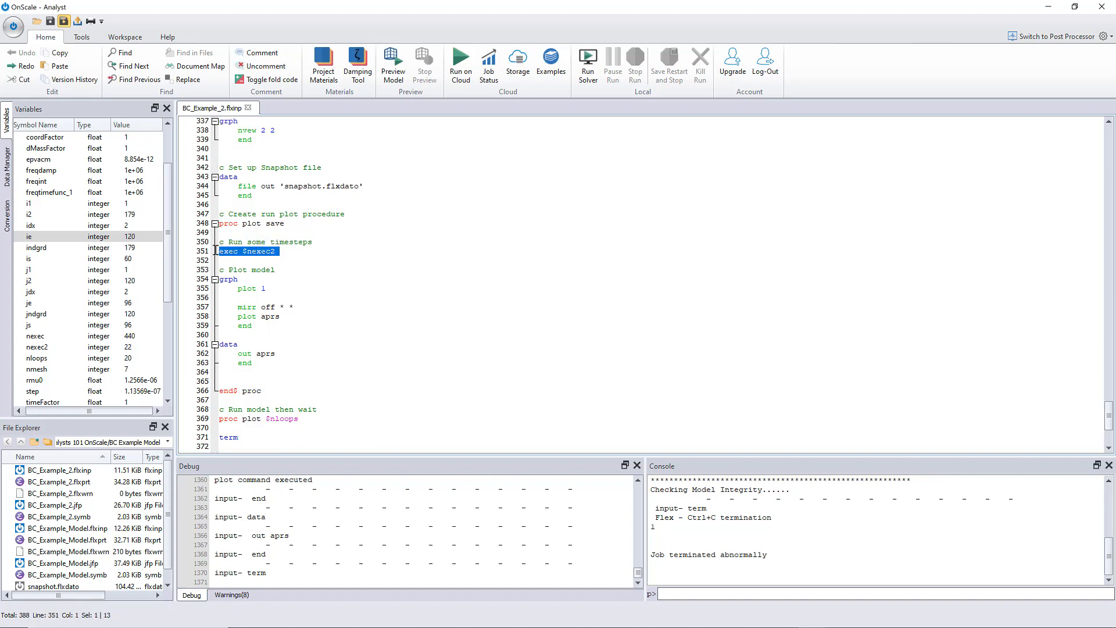
click(293, 250)
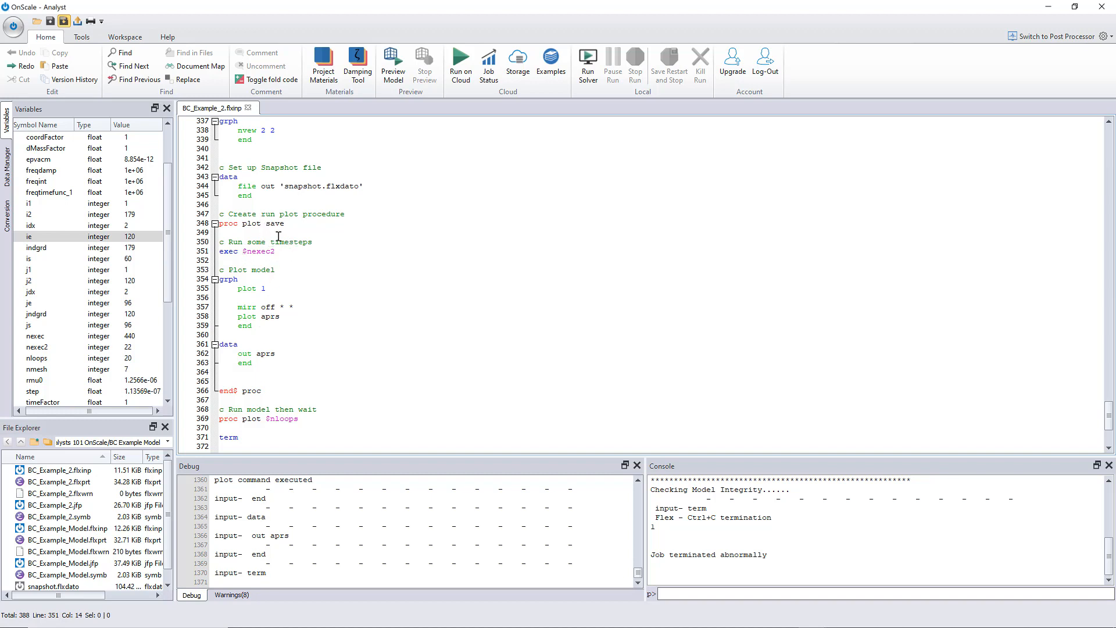
- Highlight the Run model then wait comment with its proc plot $nloops line, and view the file's closing data and symbol-saving commands
scroll(239, 347, down, 2)
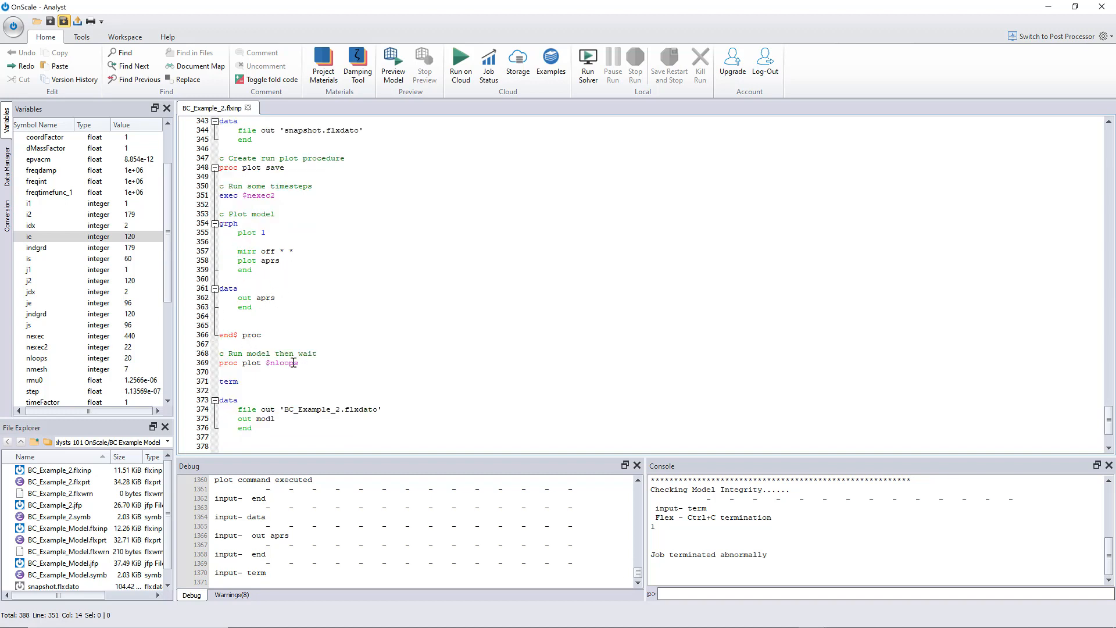
drag(314, 362, 220, 354)
scroll(333, 352, down, 2)
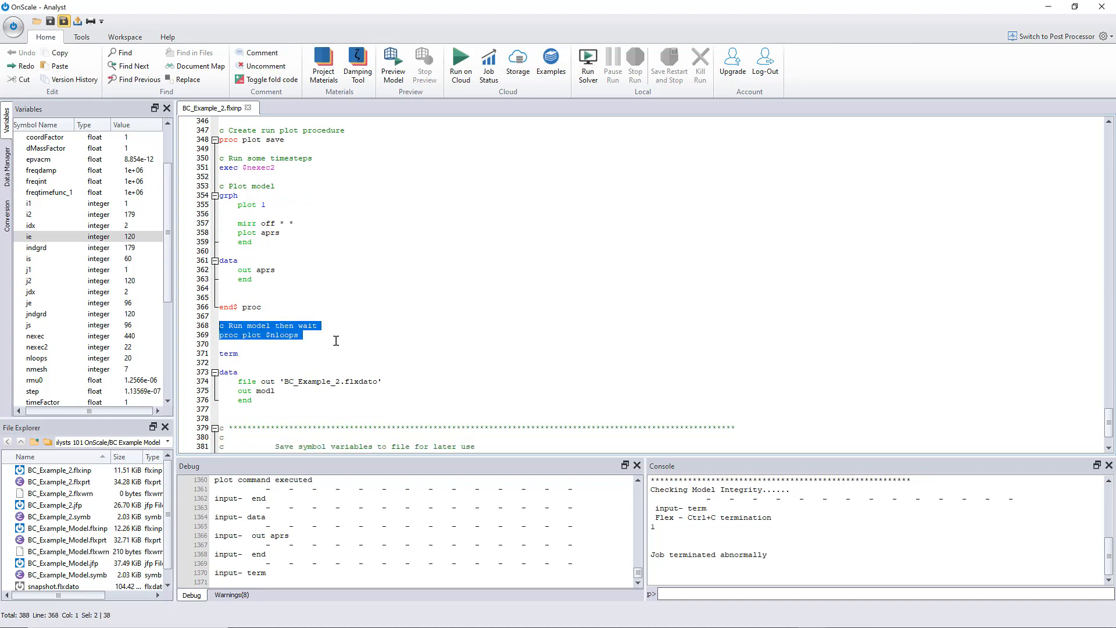
scroll(312, 305, down, 2)
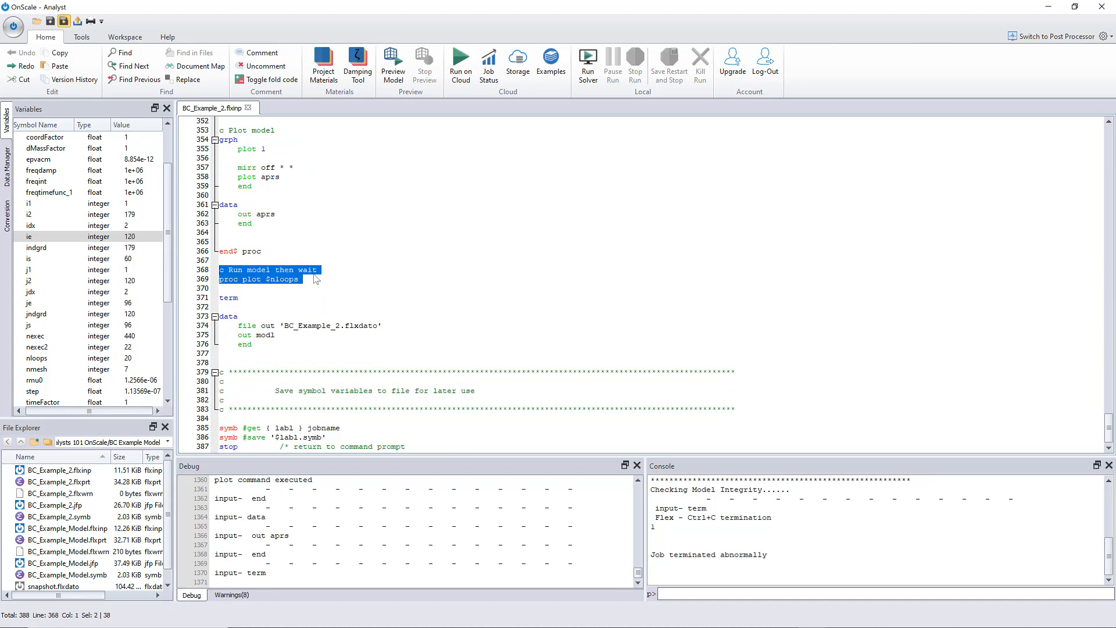